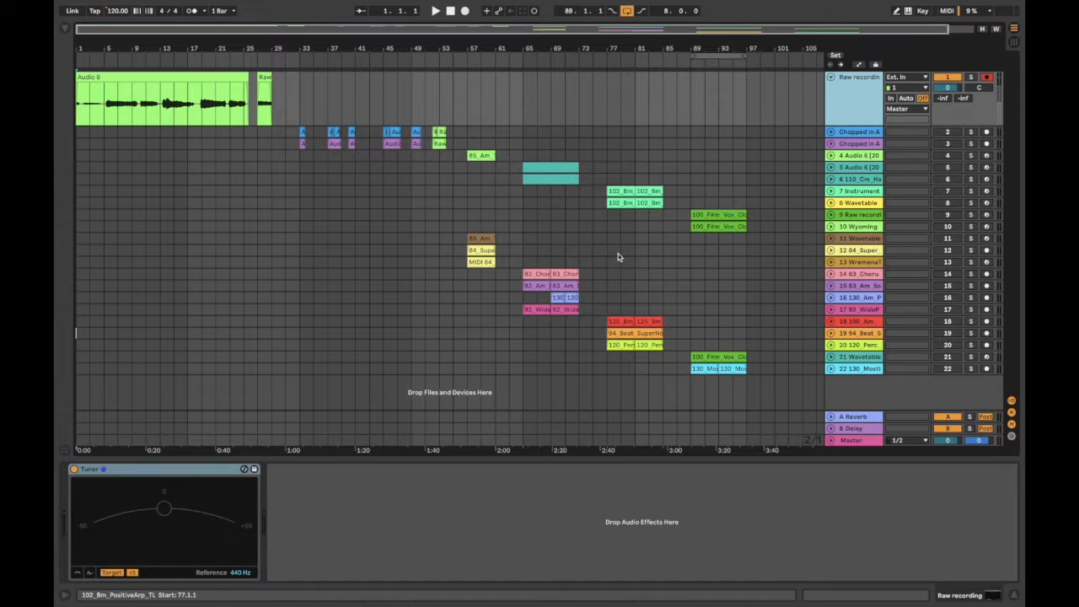
Play the long Audio 6 clip on the raw recording track from its start.
left_click(146, 74)
left_click_drag(120, 46, 121, 93)
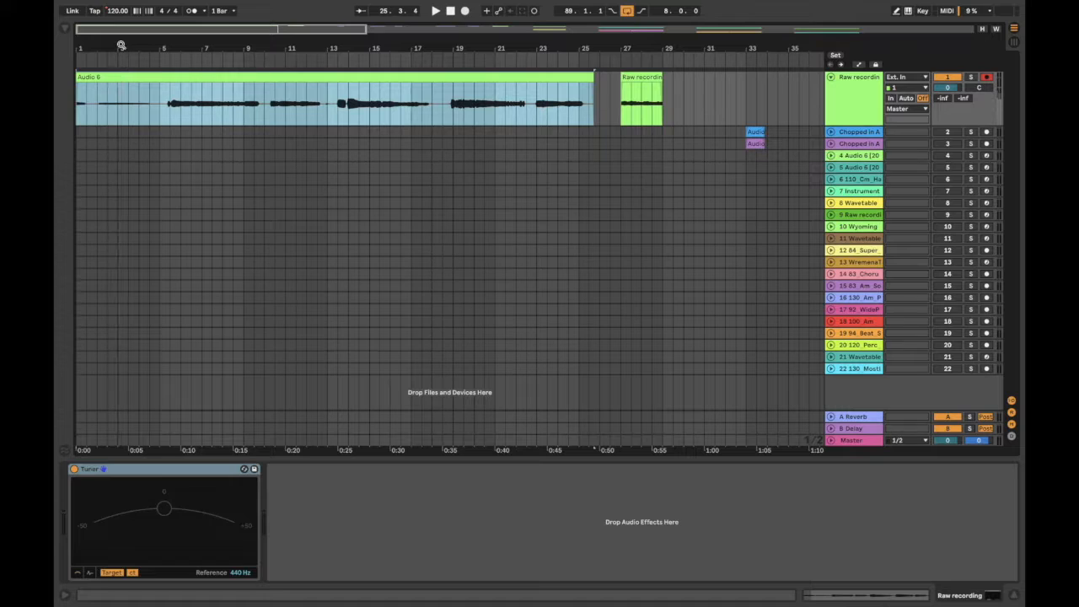
left_click_drag(120, 46, 121, 67)
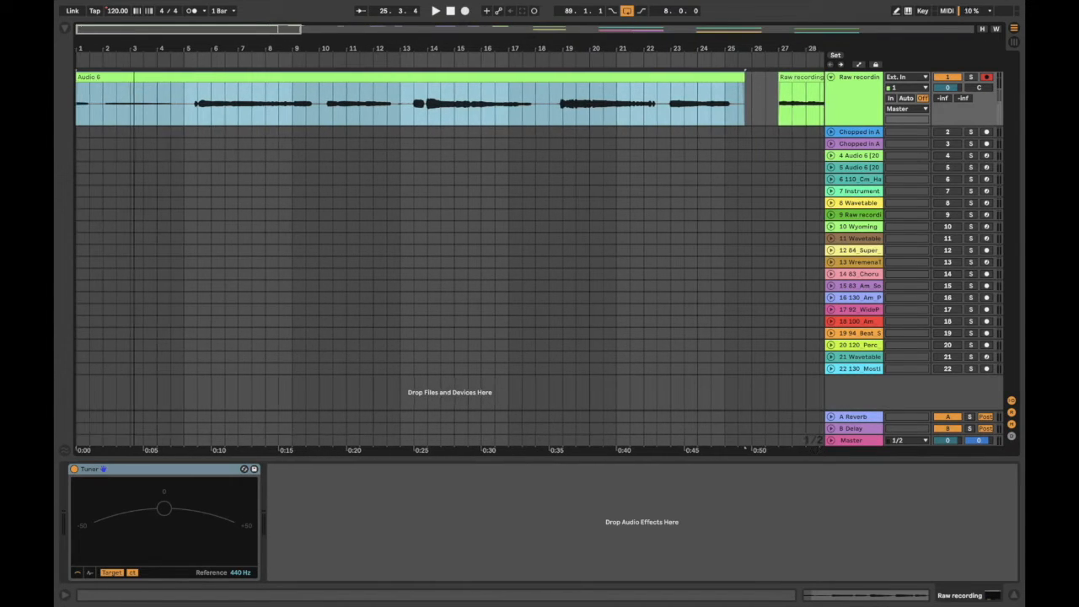
left_click(840, 105)
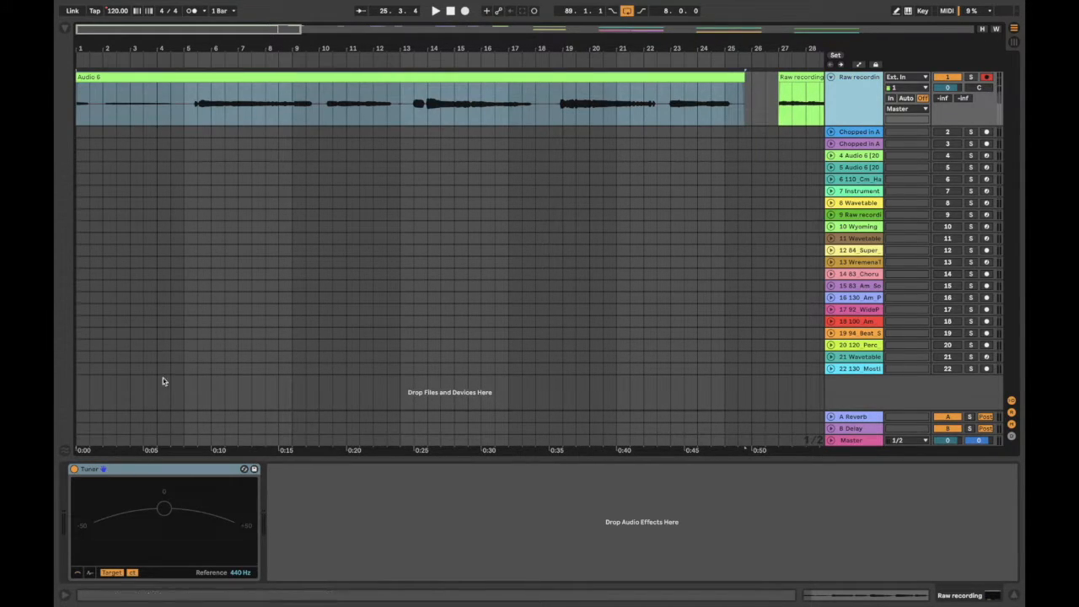
left_click(119, 76)
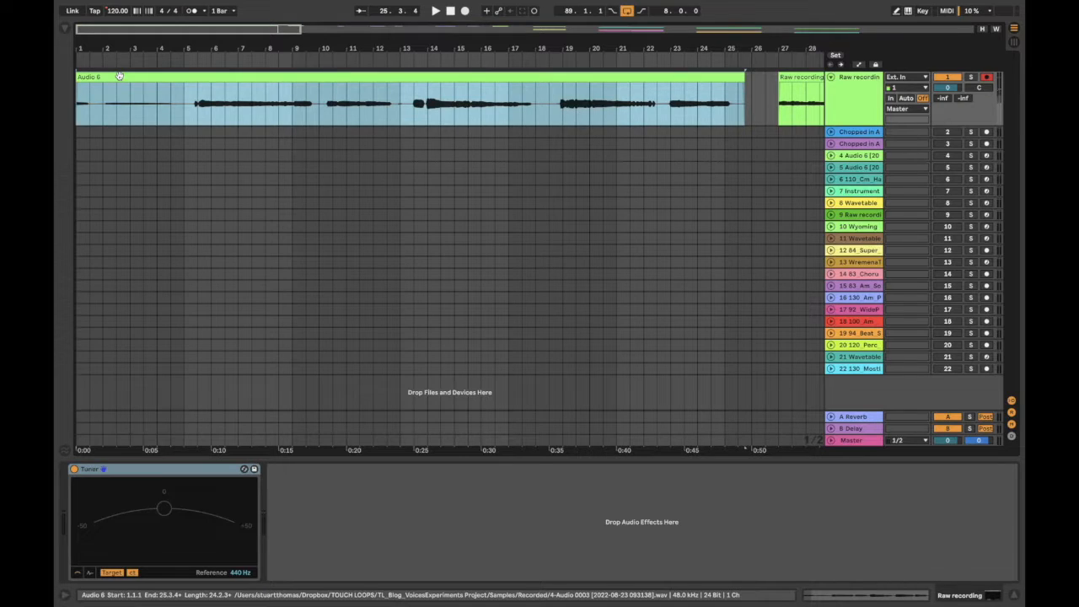
key("space")
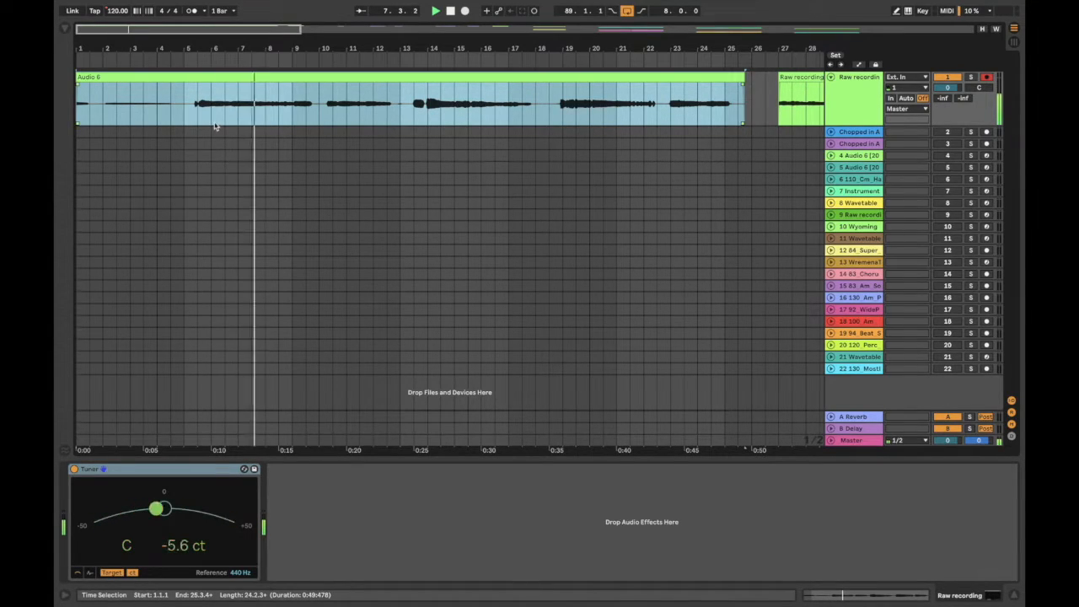
Audition the successive sung phrases of the Audio 6 clip, up to bar 23, while checking their pitch on the Tuner.
left_click(285, 113)
left_click(373, 110)
left_click(435, 116)
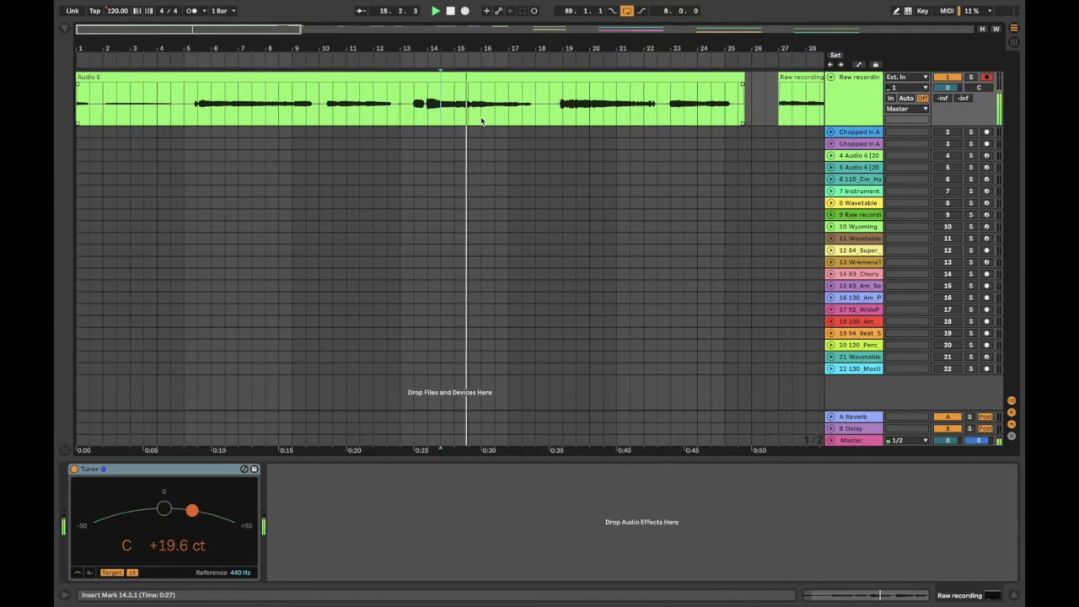
left_click(573, 113)
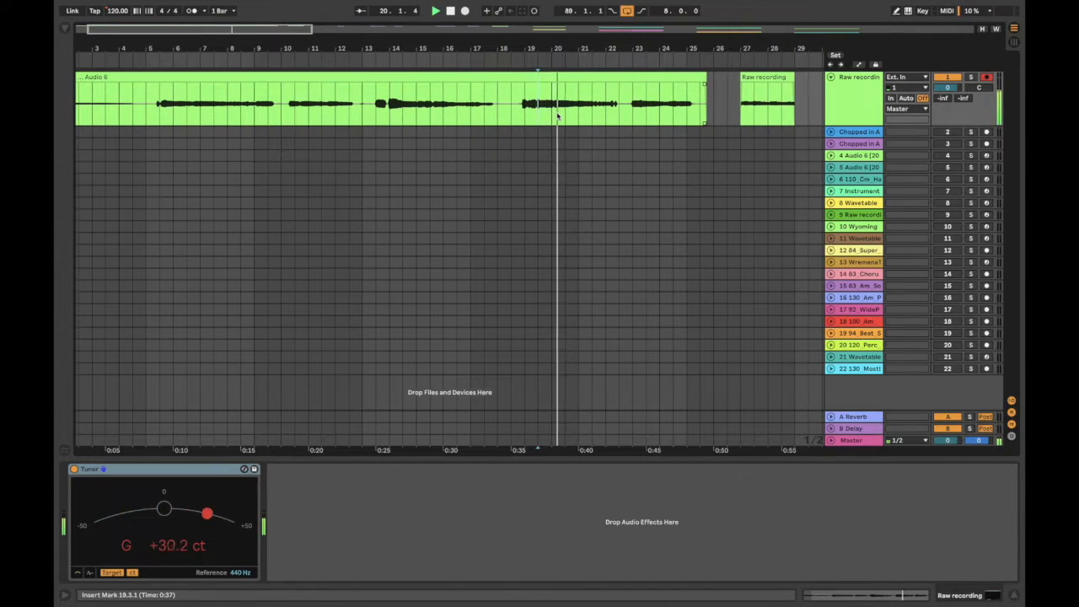
left_click(590, 117)
key("space")
key("space")
left_click(647, 118)
key("space")
key("space")
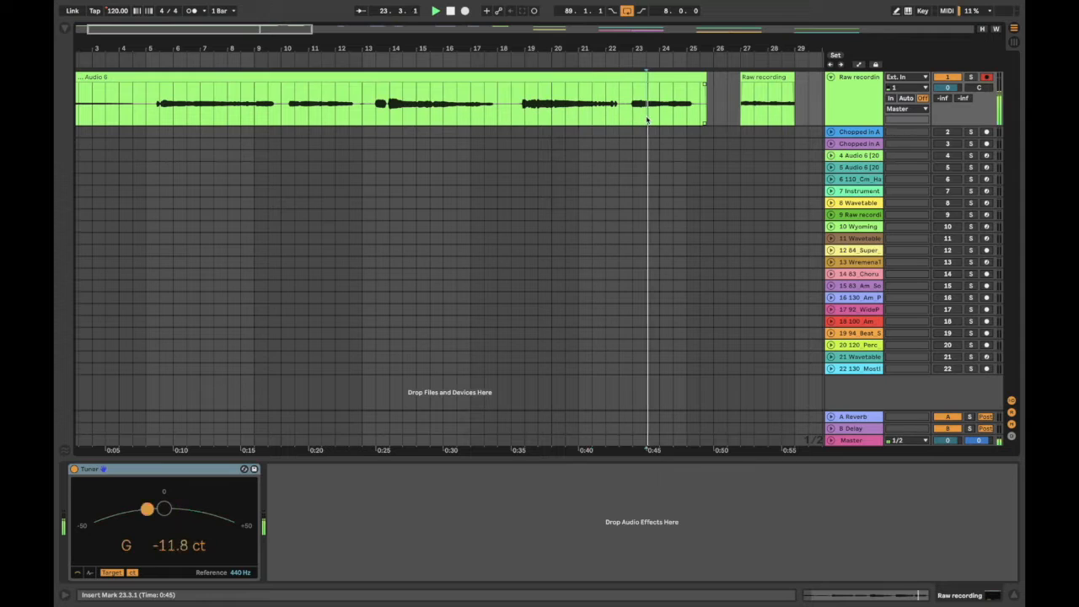
Play the short Raw recording clip from around bar 27 and stop playback.
left_click(756, 118)
key("space")
key("space")
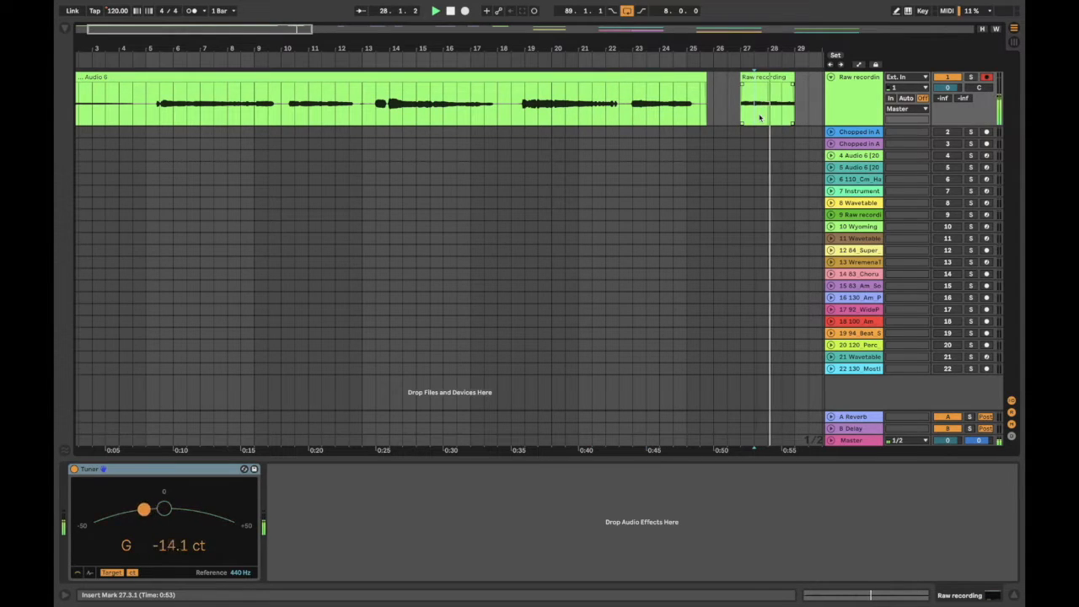
key("space")
Unfold the first Chopped in Ableton track and switch it on, with the raw recording track switched off.
left_click_drag(696, 52, 371, 49)
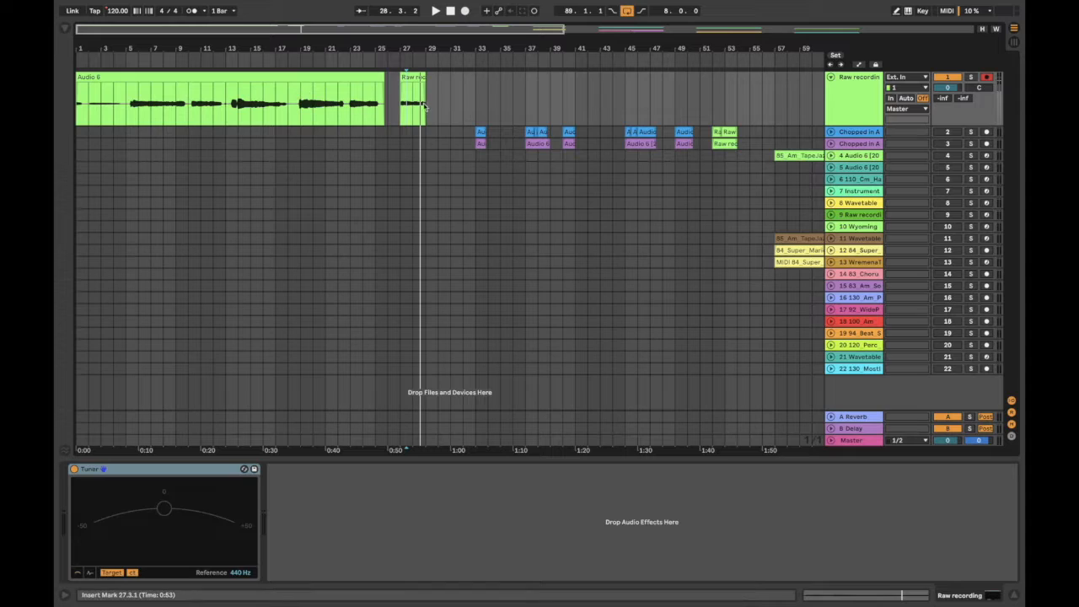
left_click(223, 77)
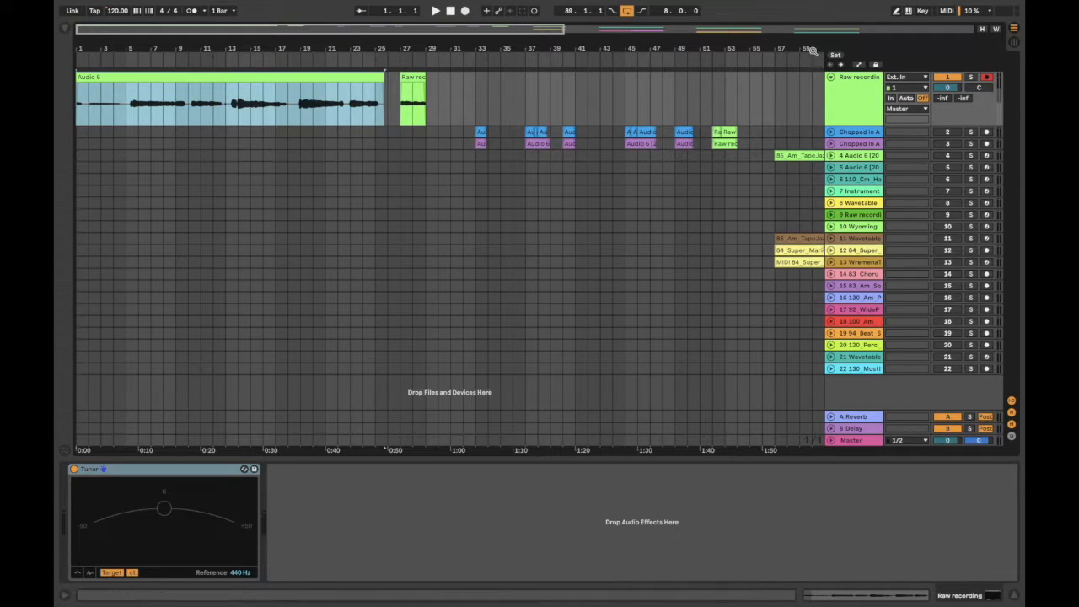
left_click(302, 125)
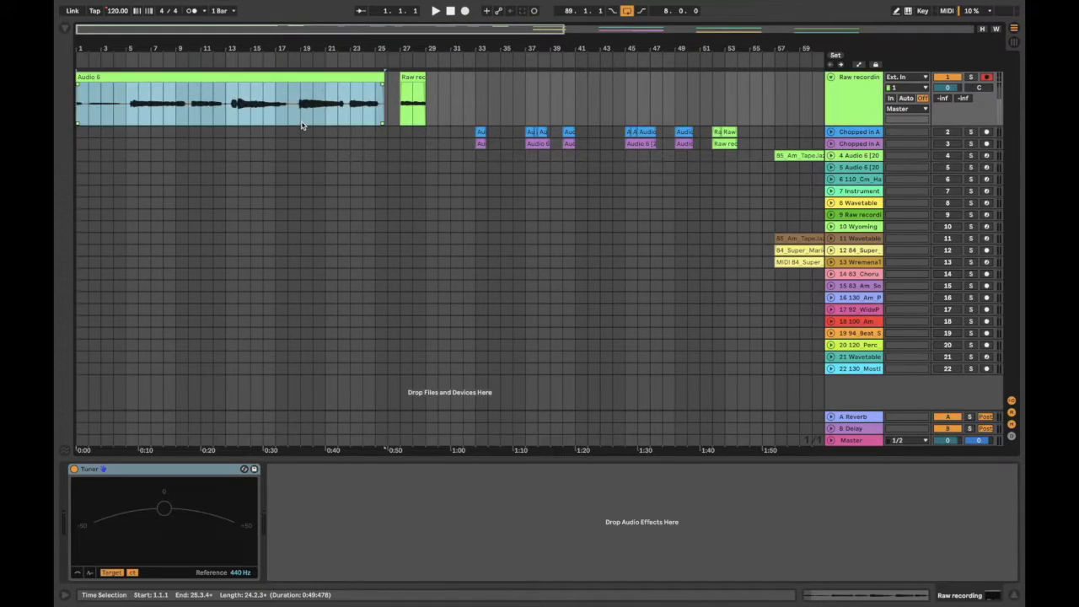
left_click(302, 119)
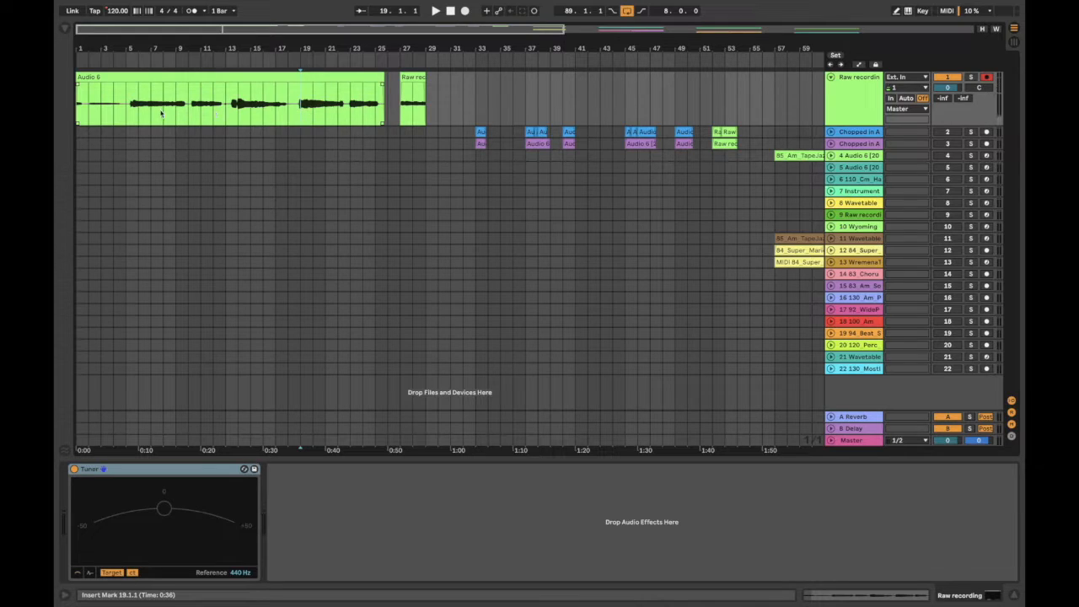
left_click(831, 131)
left_click(947, 133)
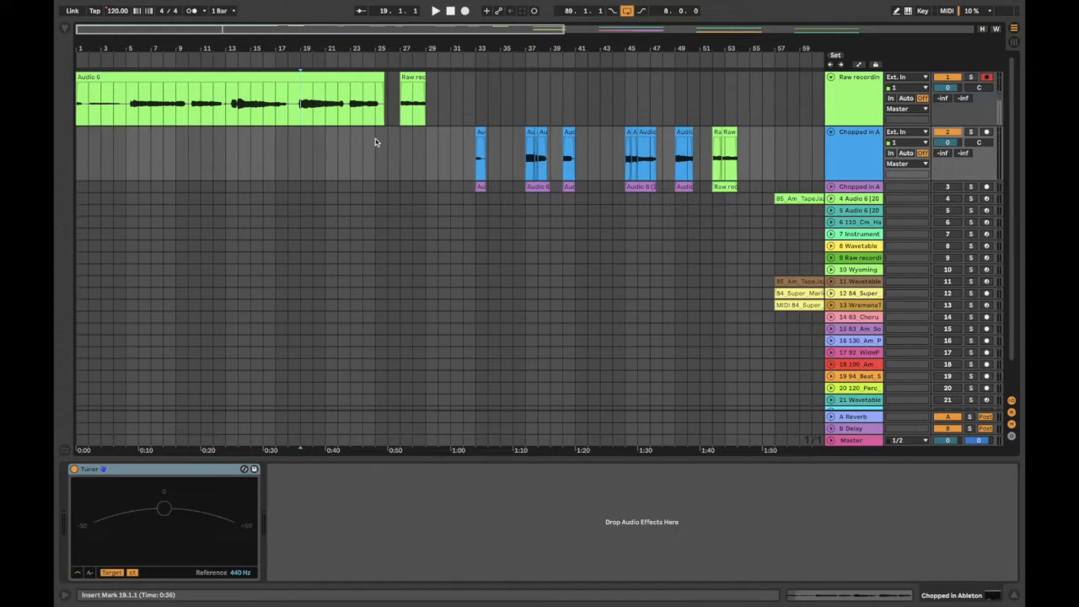
left_click(140, 116)
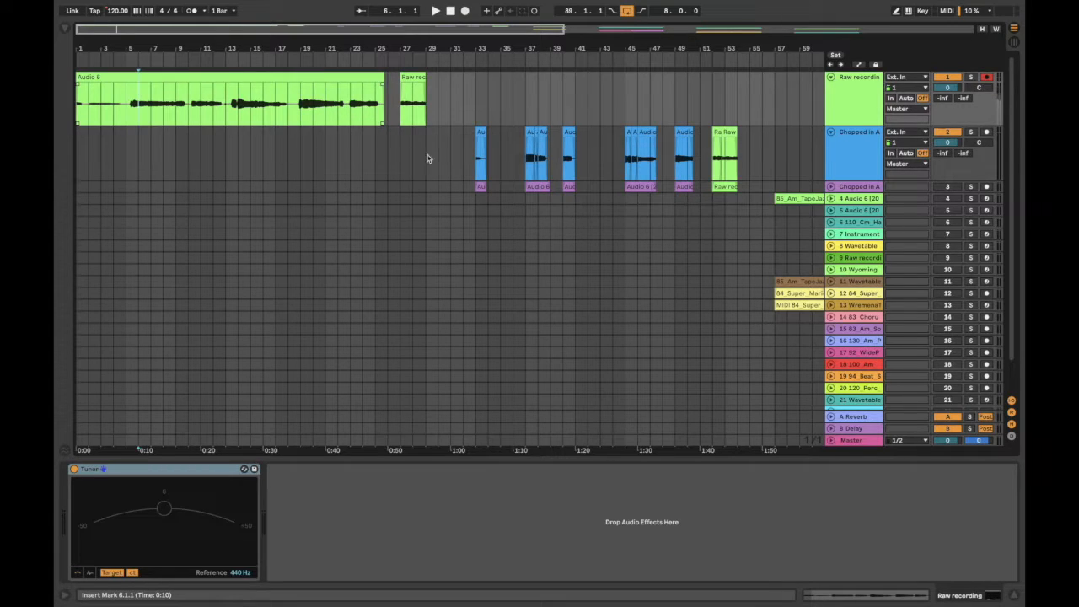
left_click(866, 163)
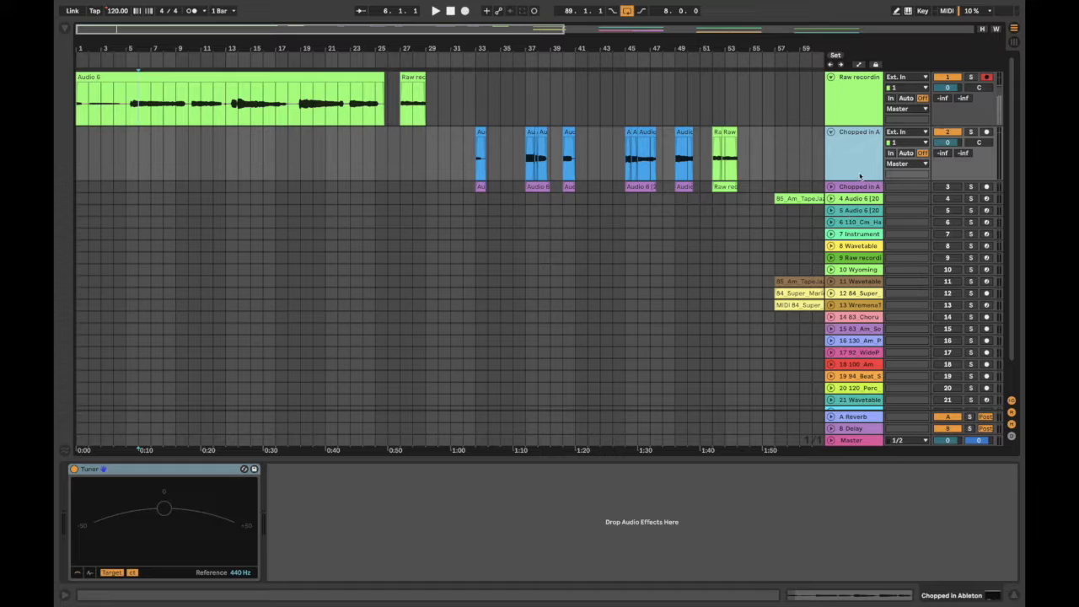
Play the chopped vocal clips starting at bar 33 and bar 37 on the Chopped in Ableton track.
left_click(473, 160)
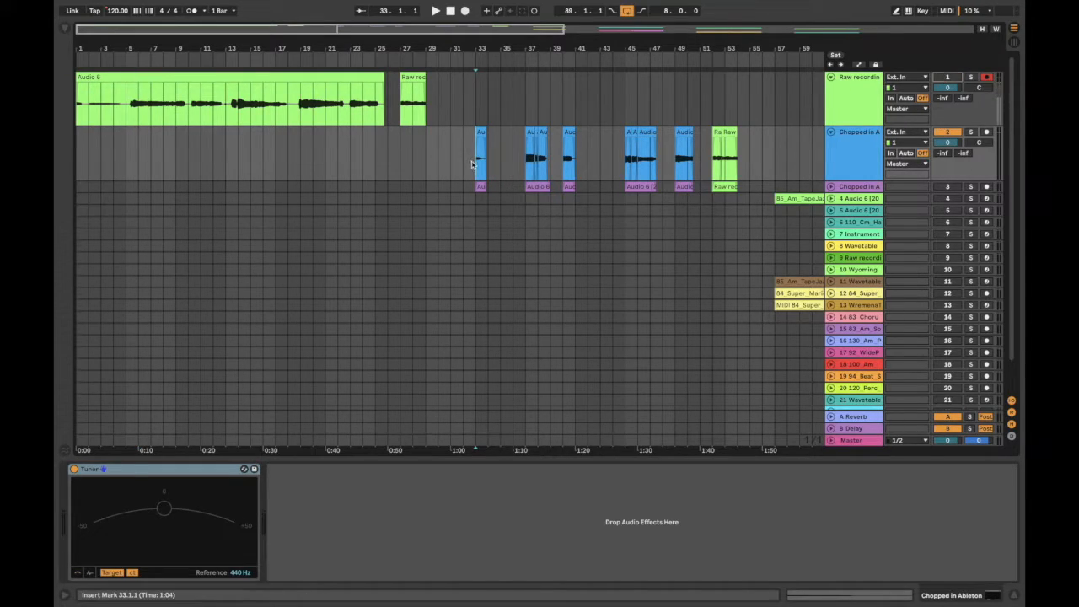
key("space")
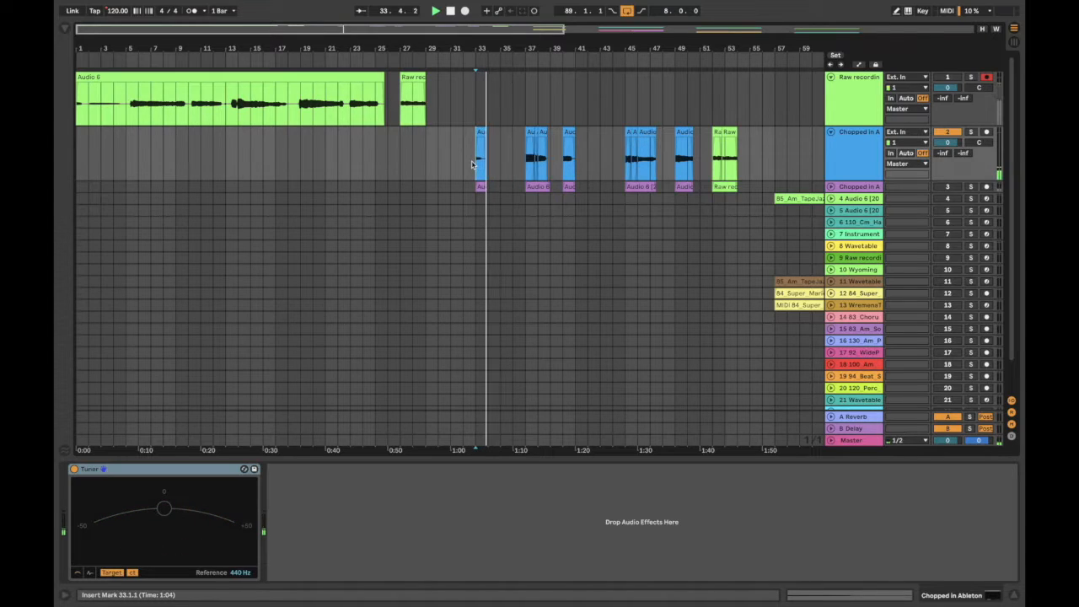
left_click(523, 163)
key("space")
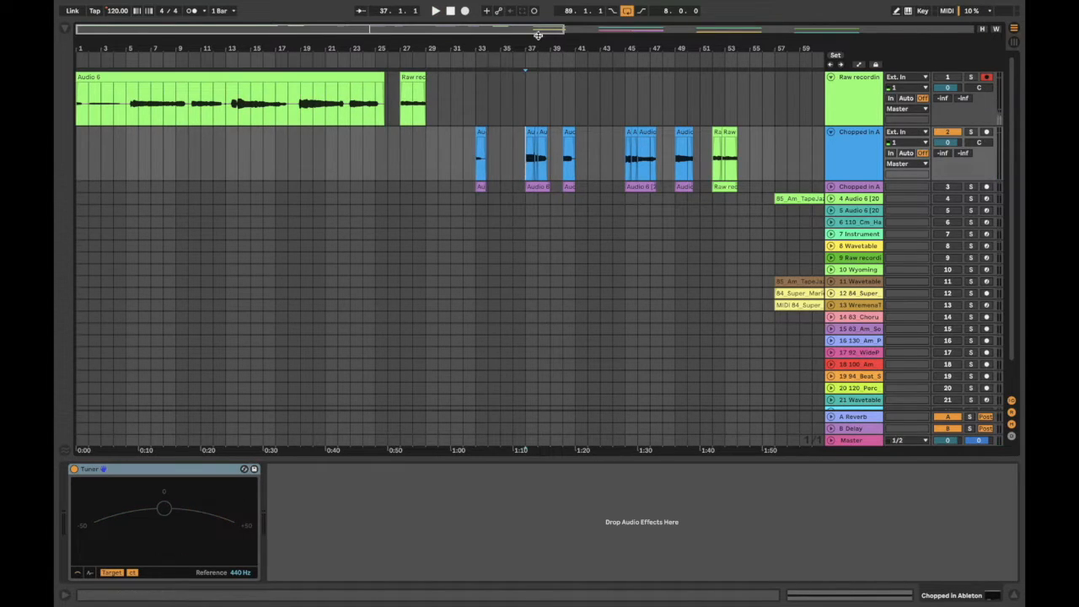
left_click_drag(535, 37, 539, 47)
key("space")
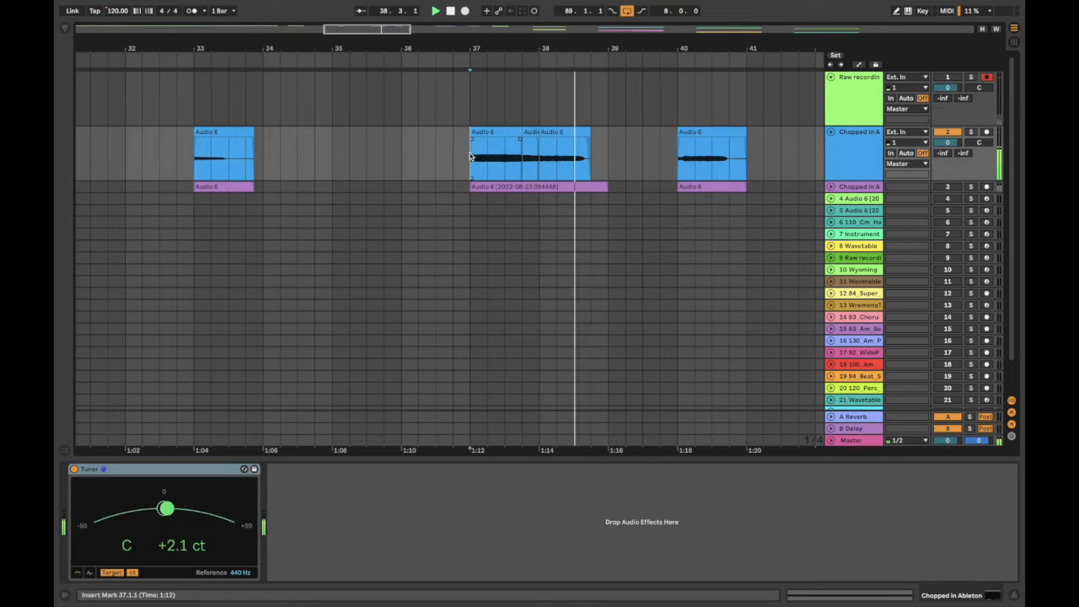
key("space")
Examine the clip pitch settings of the vocal slices between bars 37 and 38 and return to the track's Tuner.
left_click(557, 133)
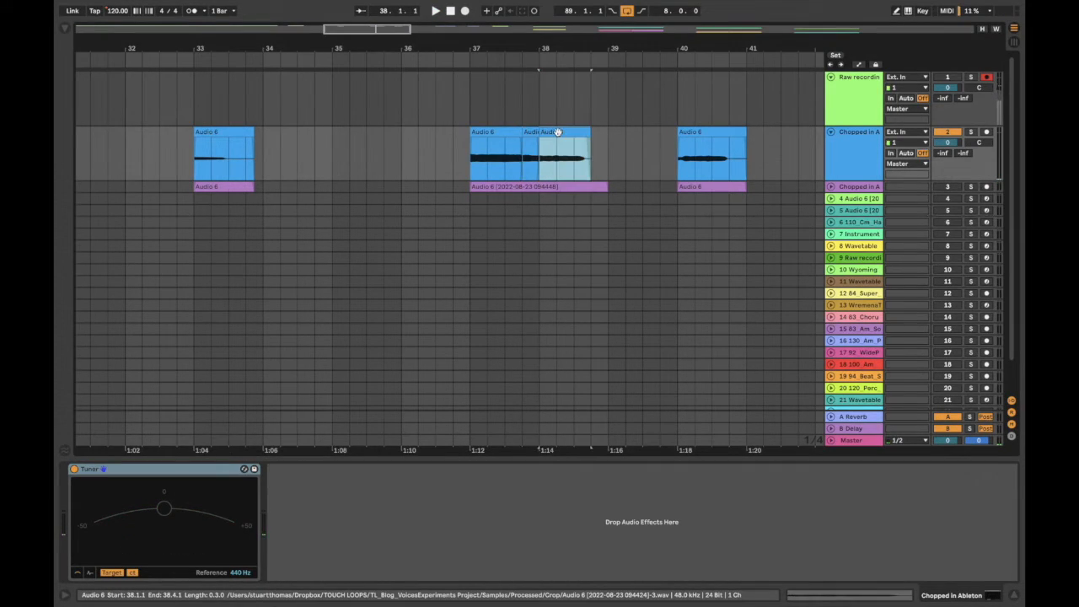
double_click(557, 132)
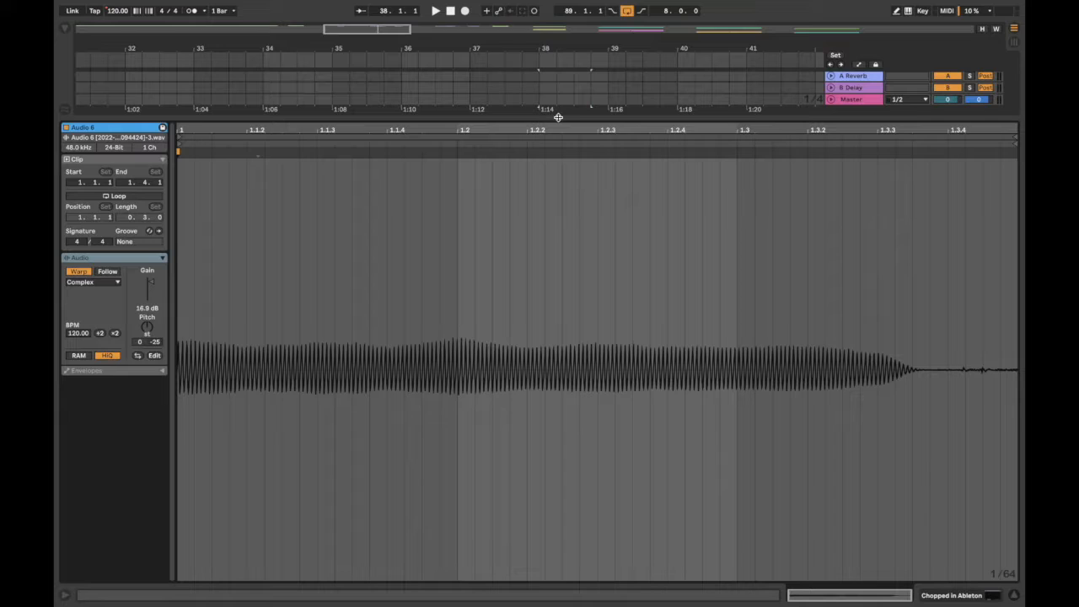
left_click(558, 117)
double_click(477, 133)
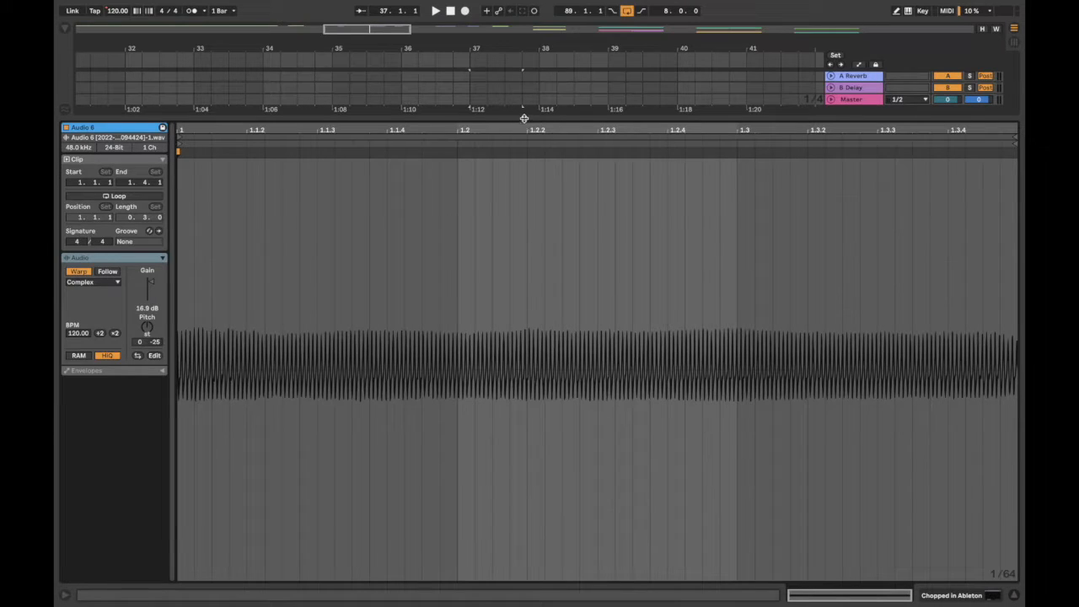
left_click(522, 118)
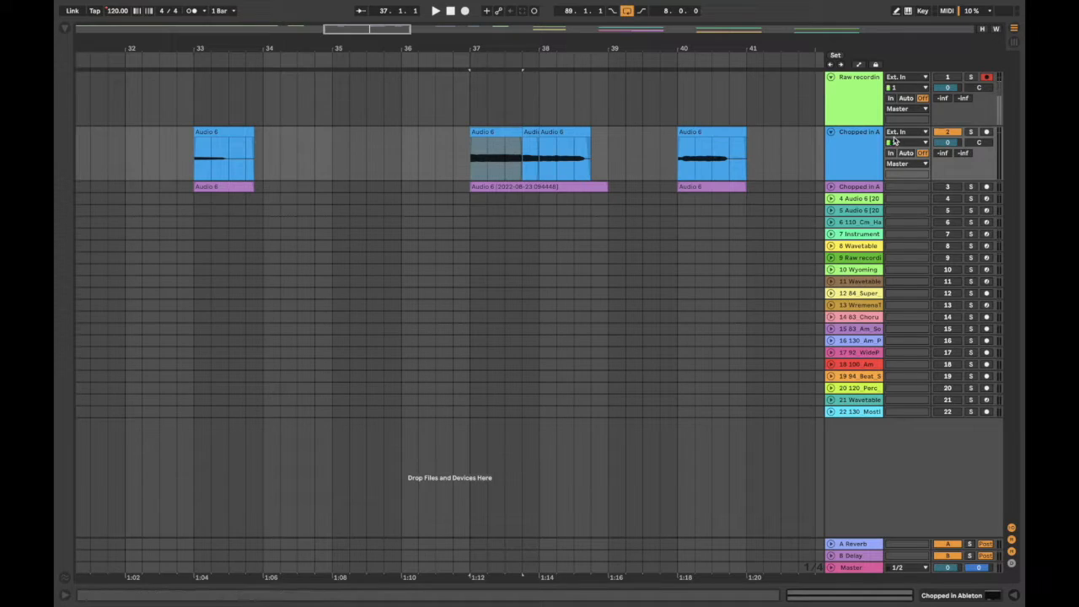
key("u")
left_click(830, 133)
double_click(860, 141)
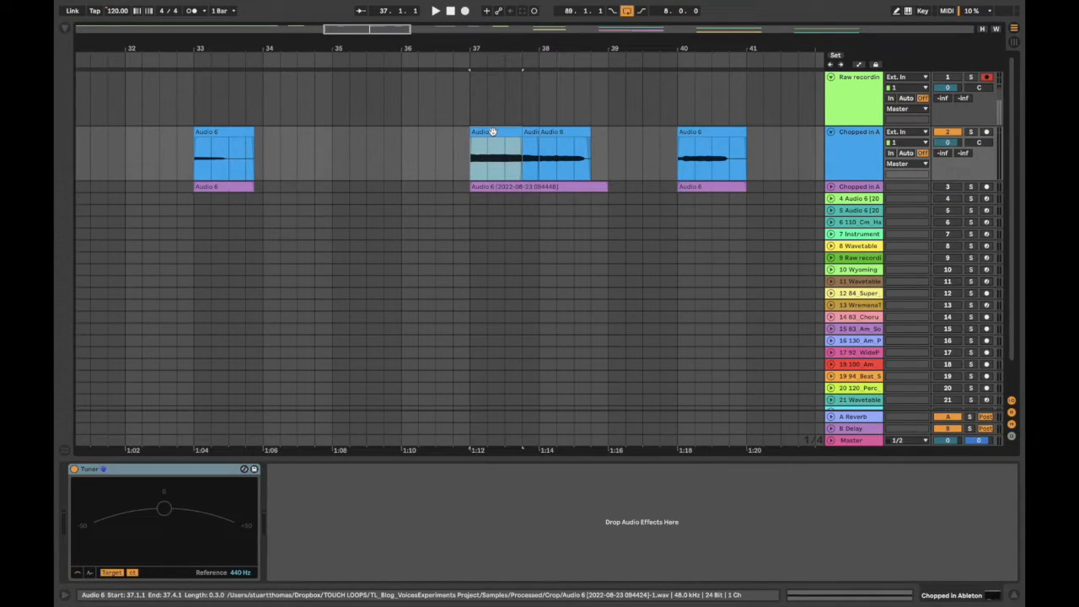
left_click(527, 132)
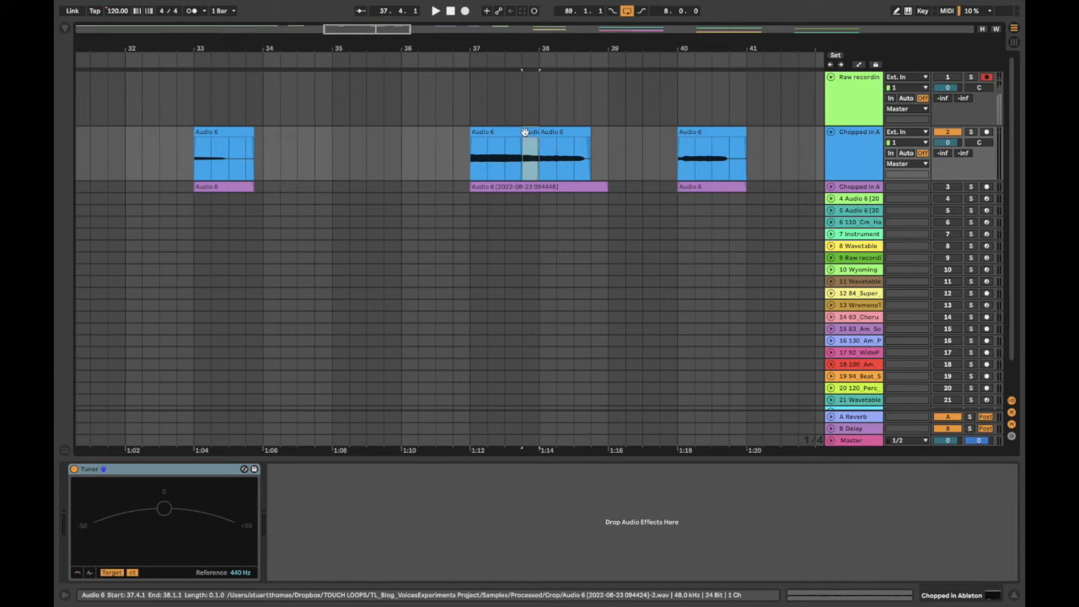
double_click(527, 133)
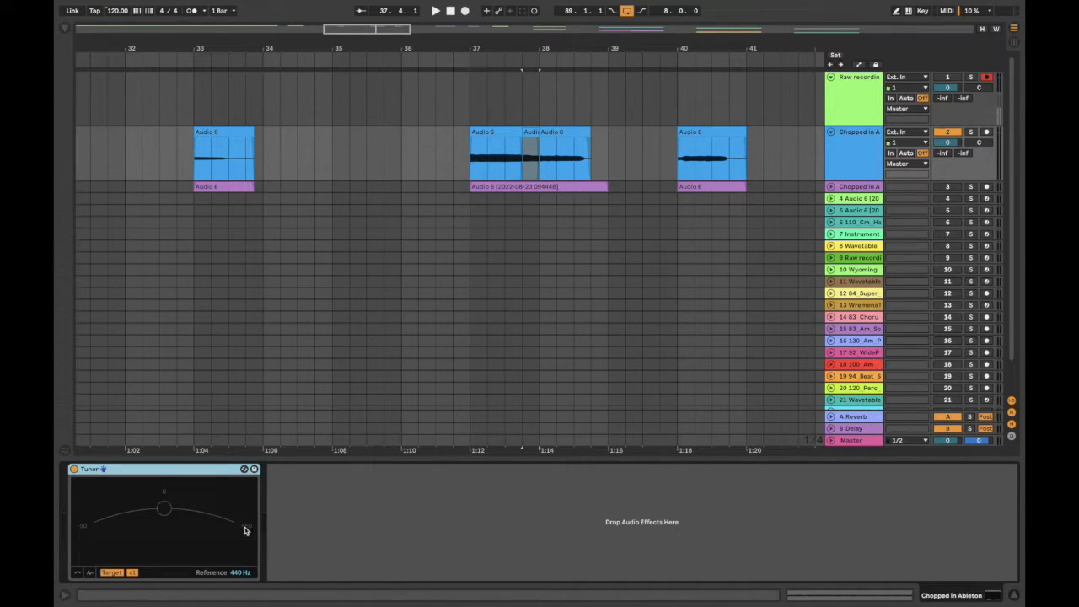
Loop the first Audio 6 slice at bar 37 and play it to read its pitch on the Tuner.
left_click(501, 133)
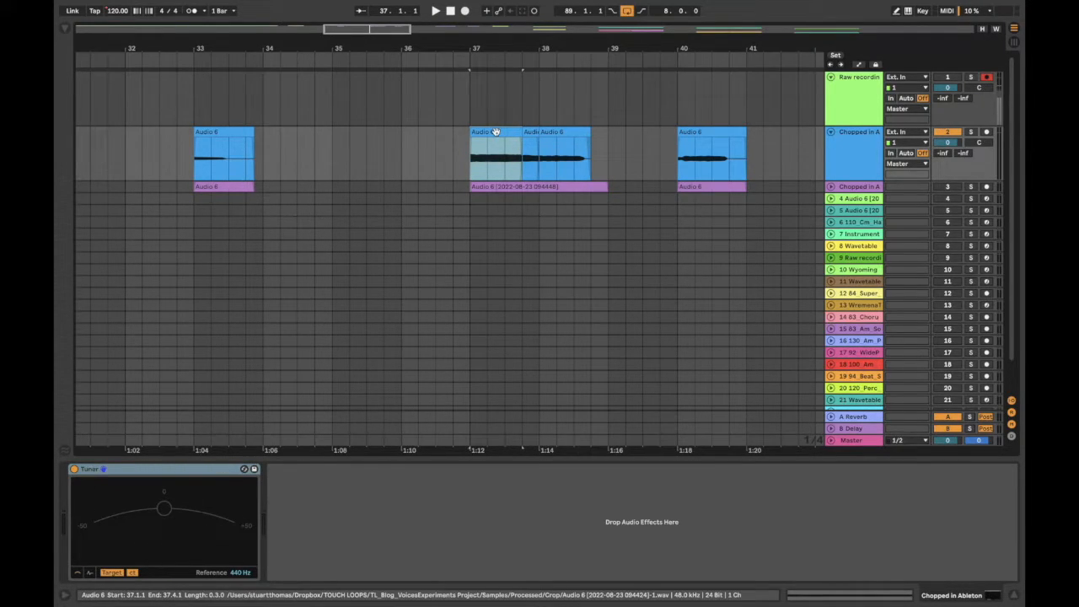
key("space")
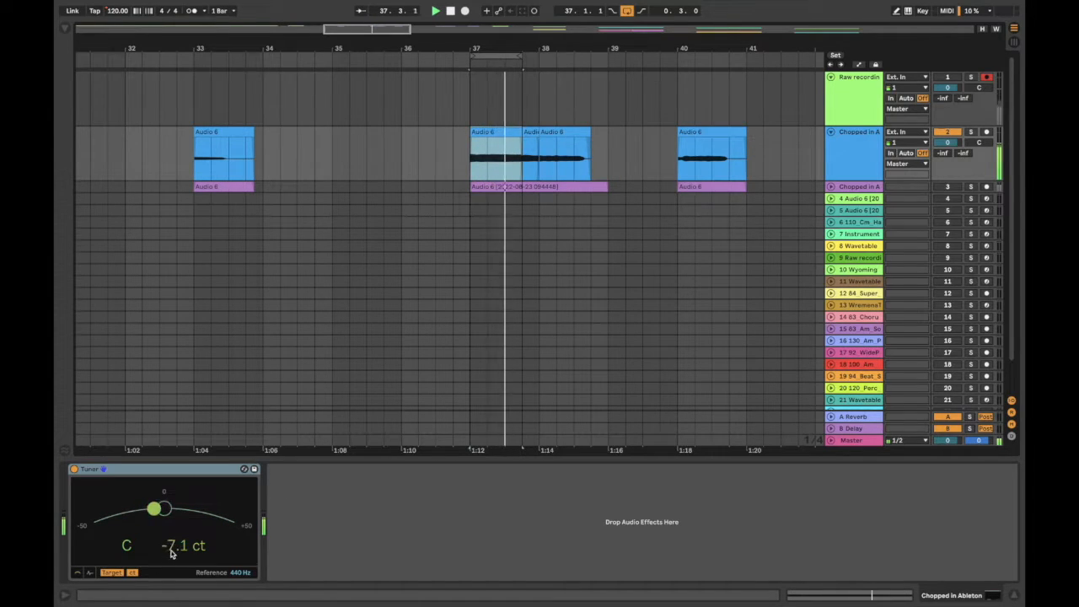
key("space")
Reset the bar 37 slice's detune to 0 cents and play the loop to check its original pitch on the Tuner.
left_click_drag(349, 213, 488, 135)
double_click(493, 132)
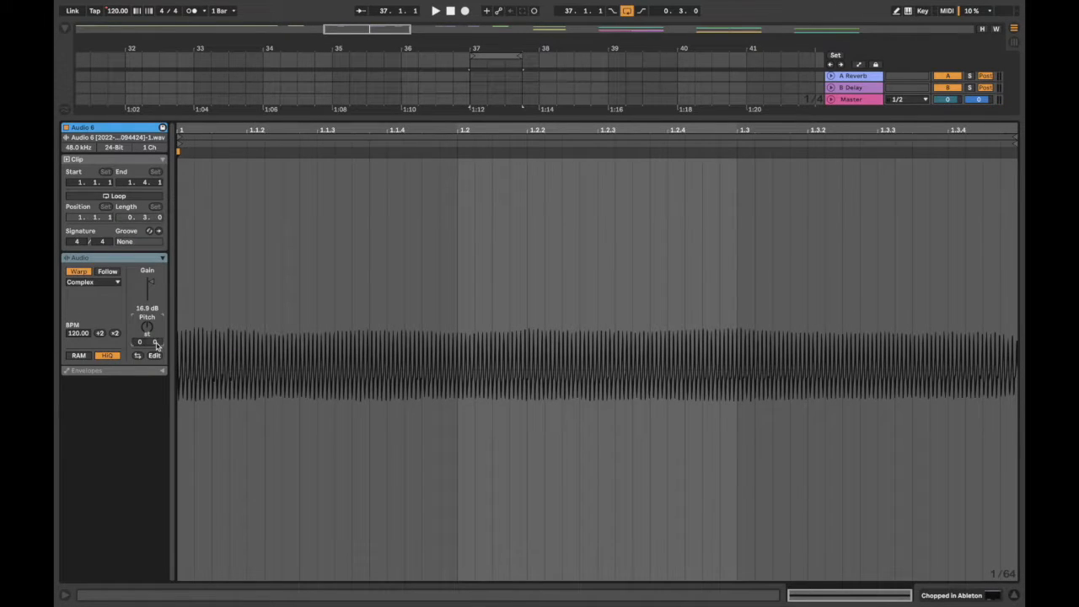
key("space")
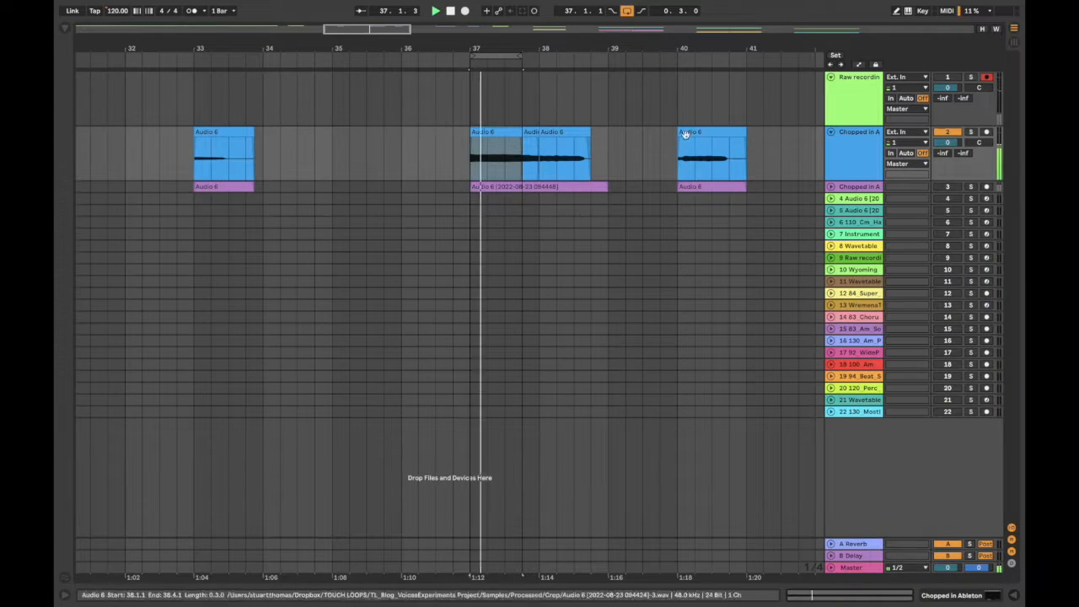
double_click(875, 149)
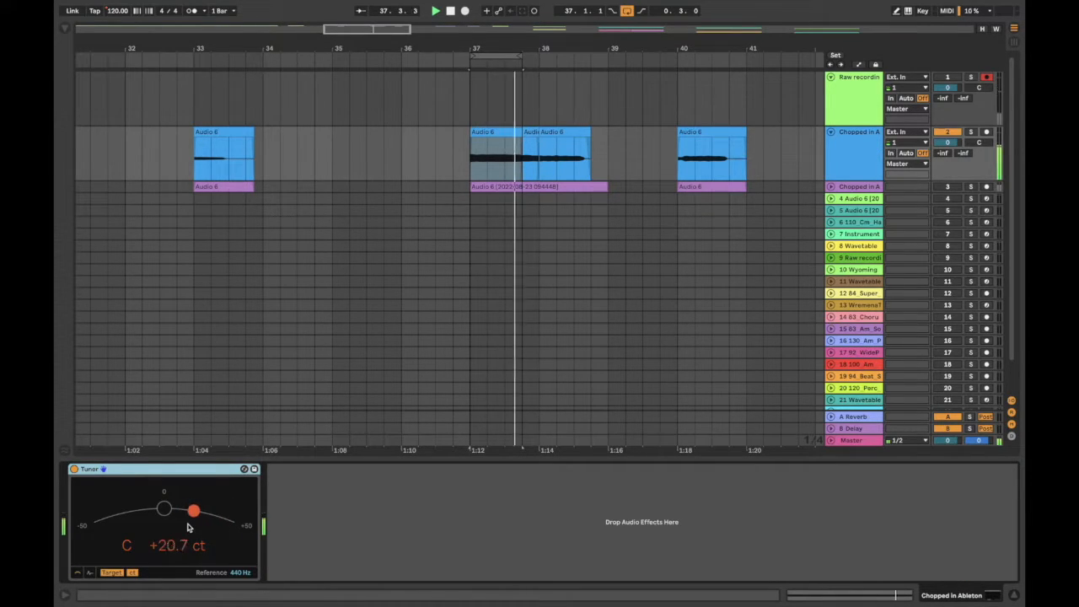
key("space")
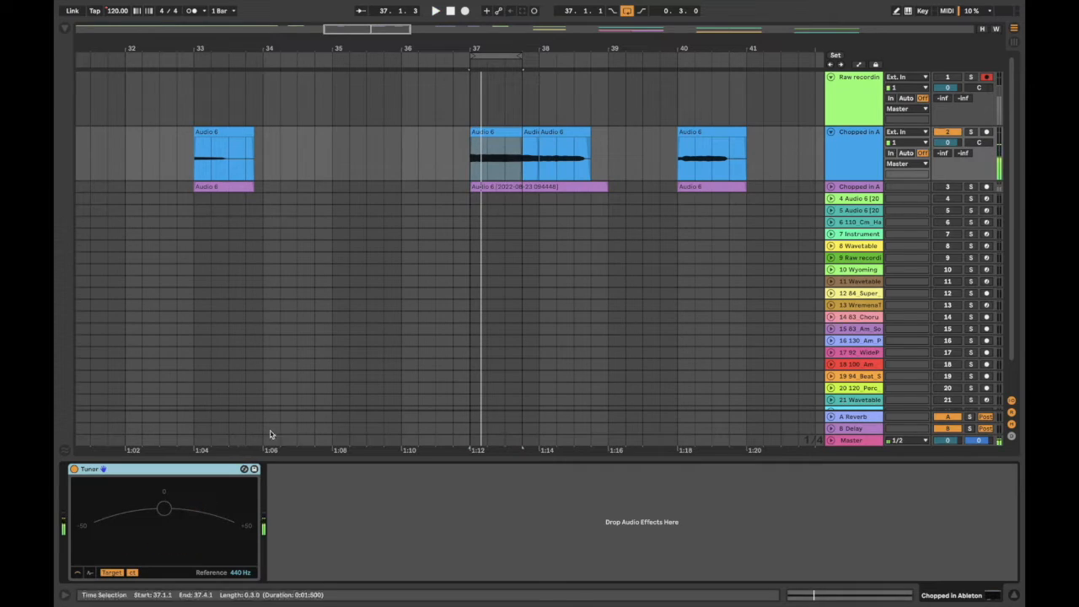
Set the bar 37 slice's detune to -25 cents and play the loop to check the corrected pitch on the Tuner.
double_click(498, 132)
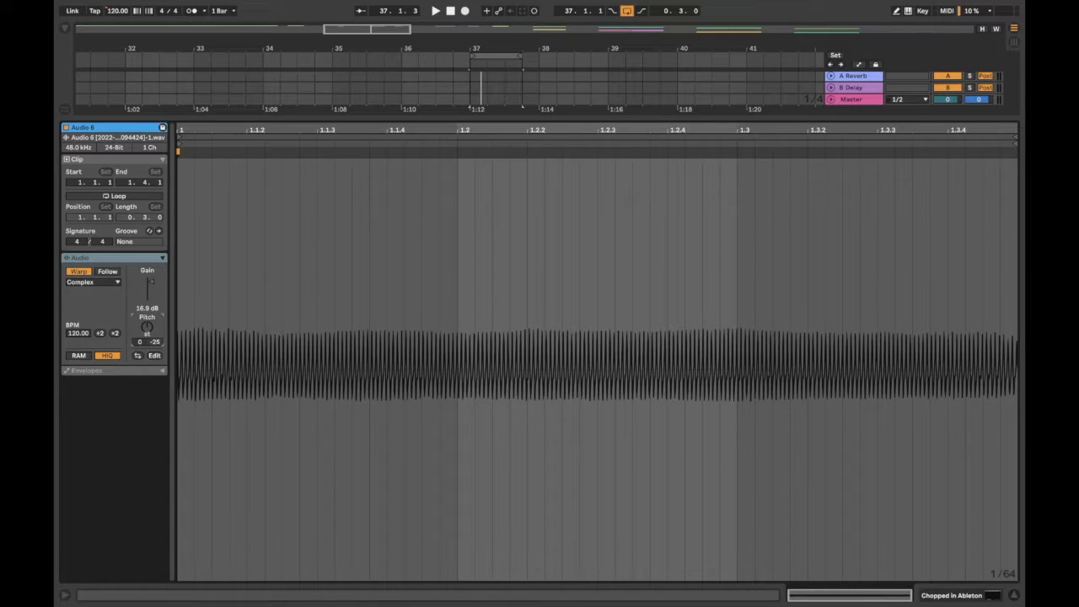
left_click(485, 119)
key("space")
double_click(831, 147)
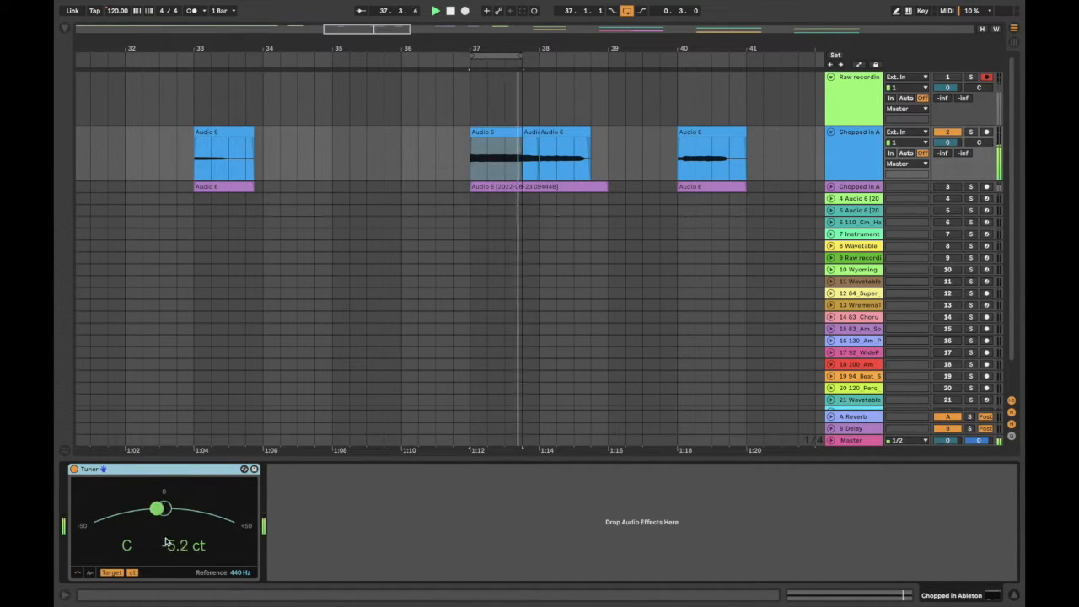
Stop the loop and play the short second slice at 37.4 on the chopped track to check it with the Tuner.
key("space")
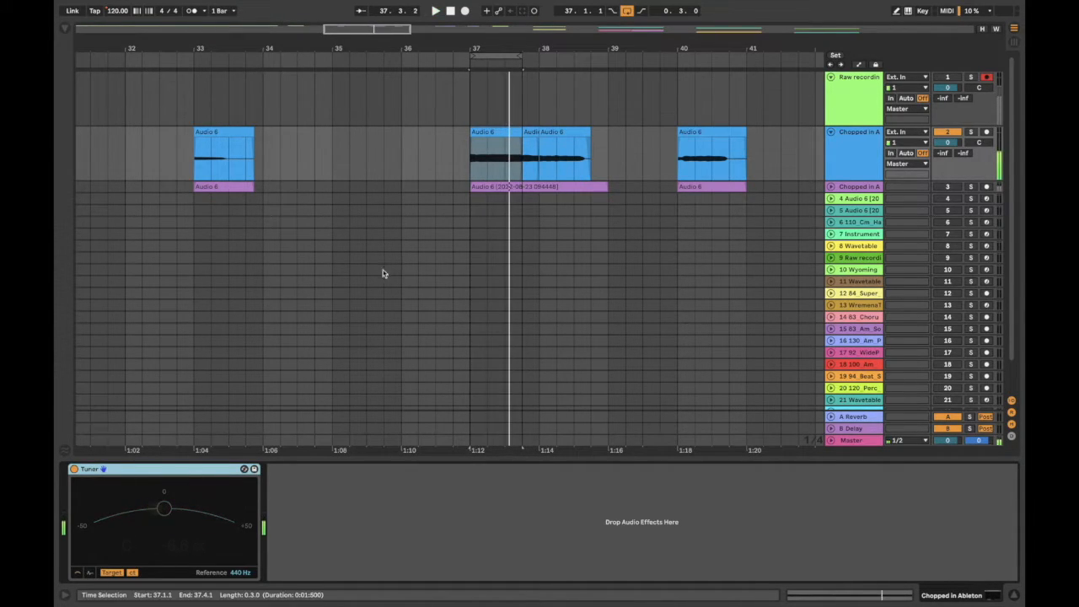
left_click(532, 133)
key("space")
key("space")
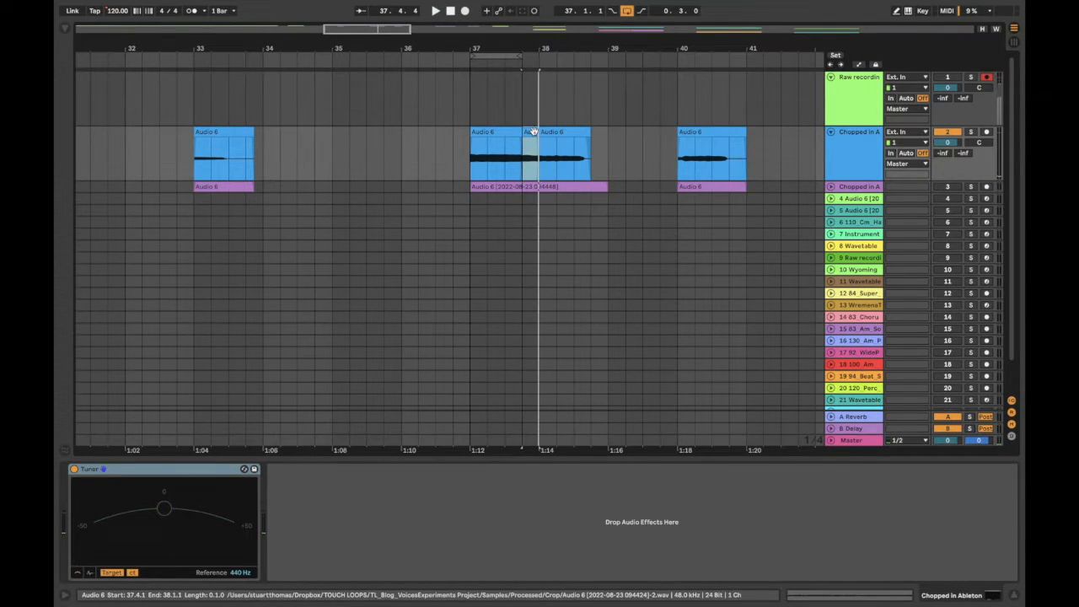
left_click(523, 155)
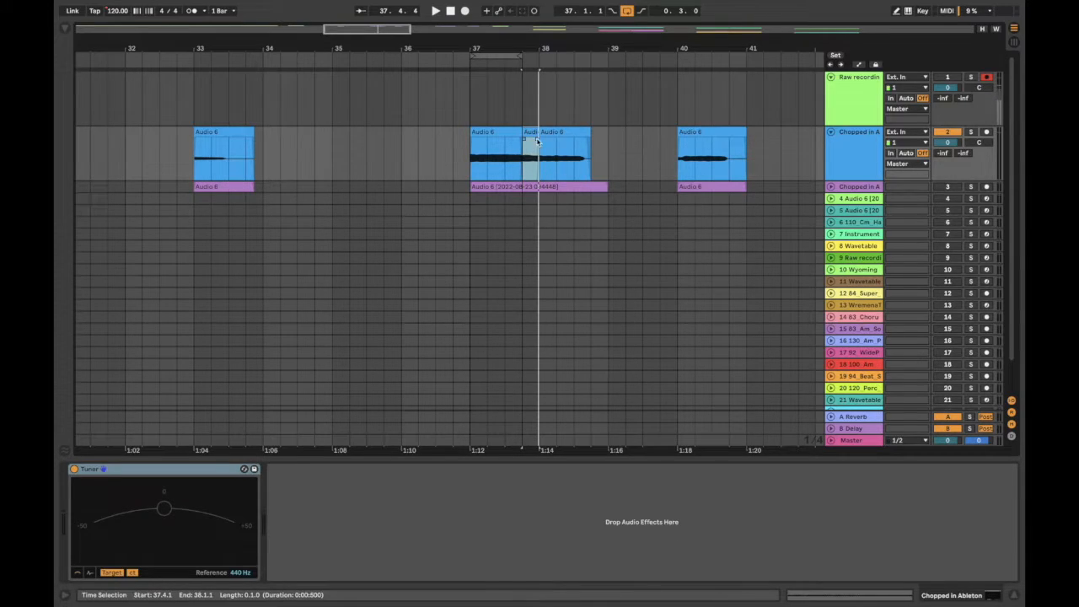
Examine the clip pitch settings of the third slice at bar 38 and play that slice.
left_click(557, 132)
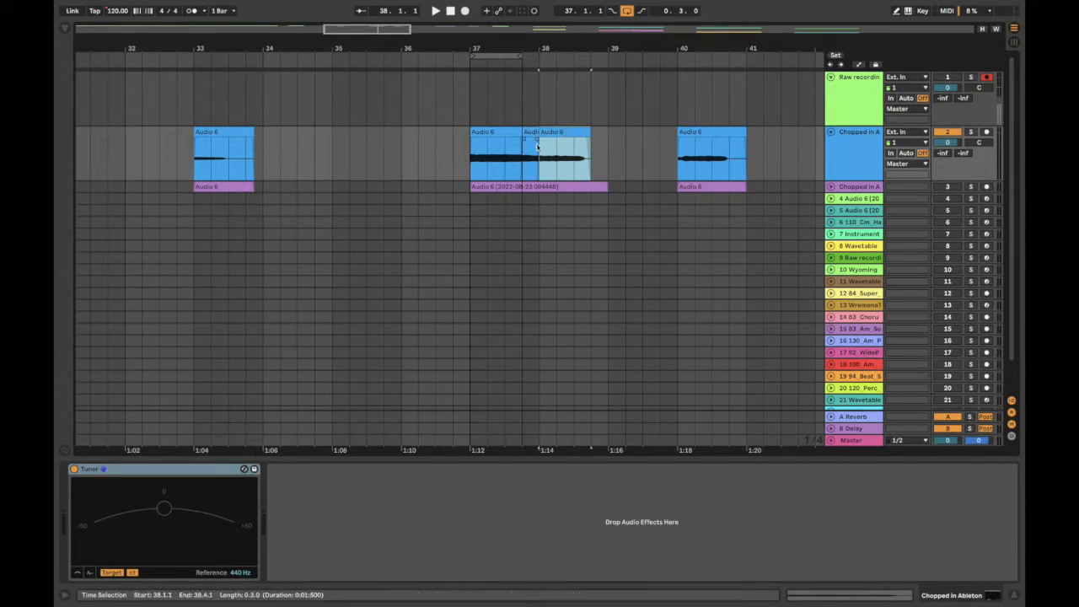
double_click(567, 132)
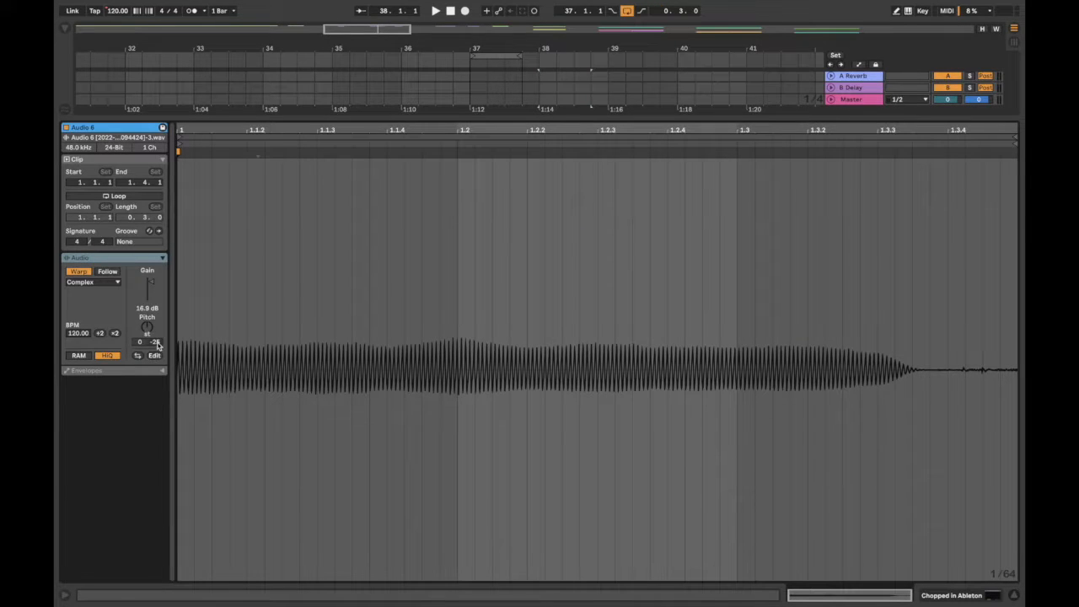
key("super+alt+l")
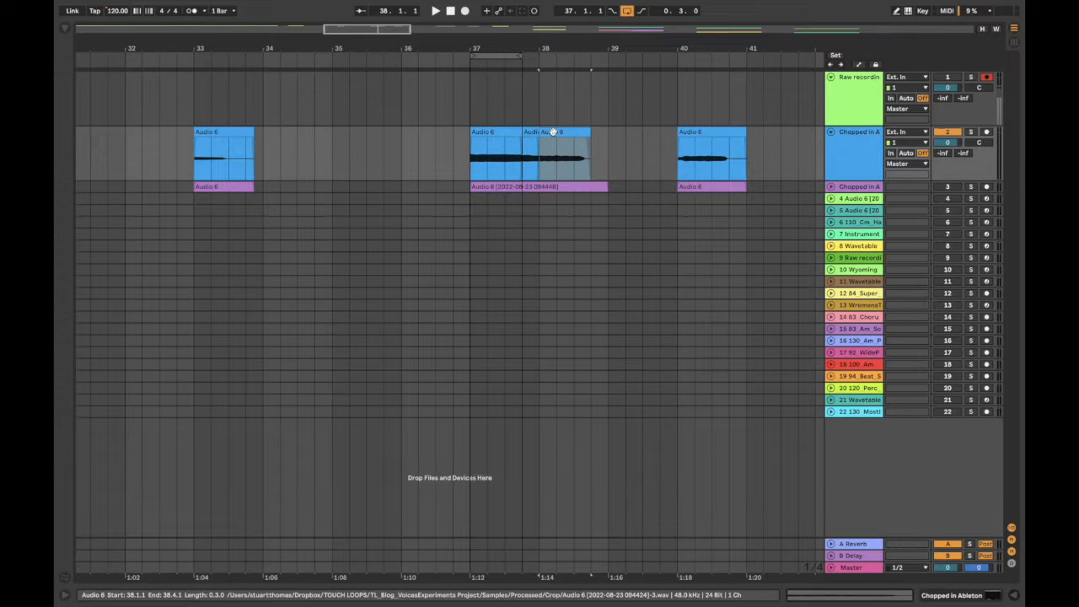
left_click(553, 133)
key("space")
key("space")
Loop the three slices from 37.1.1 to 38.4.1 and play them together as one phrase.
left_click_drag(471, 153, 594, 153)
key("space")
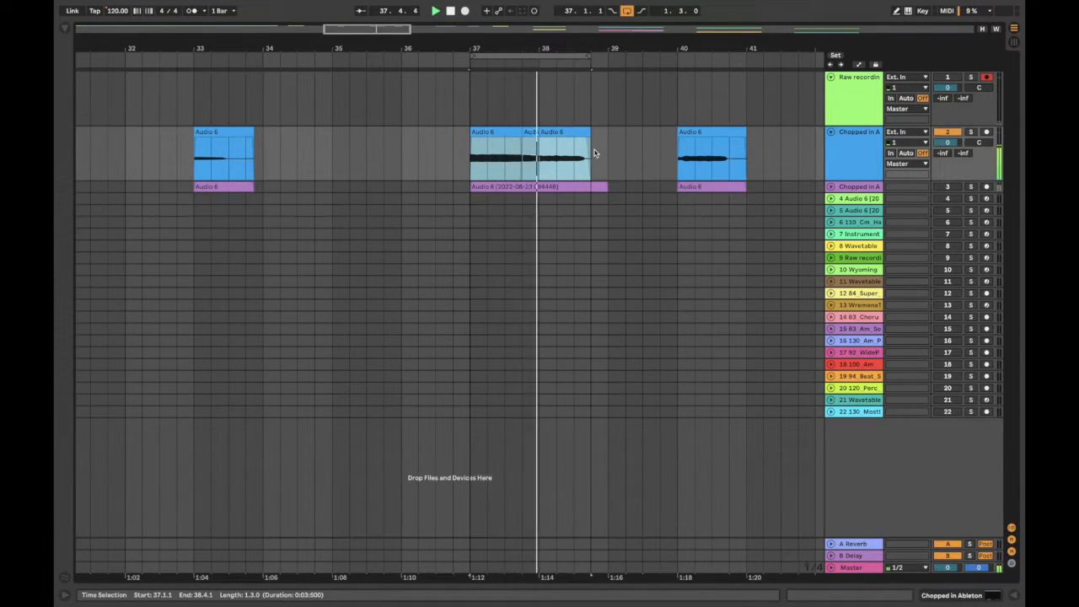
key("space")
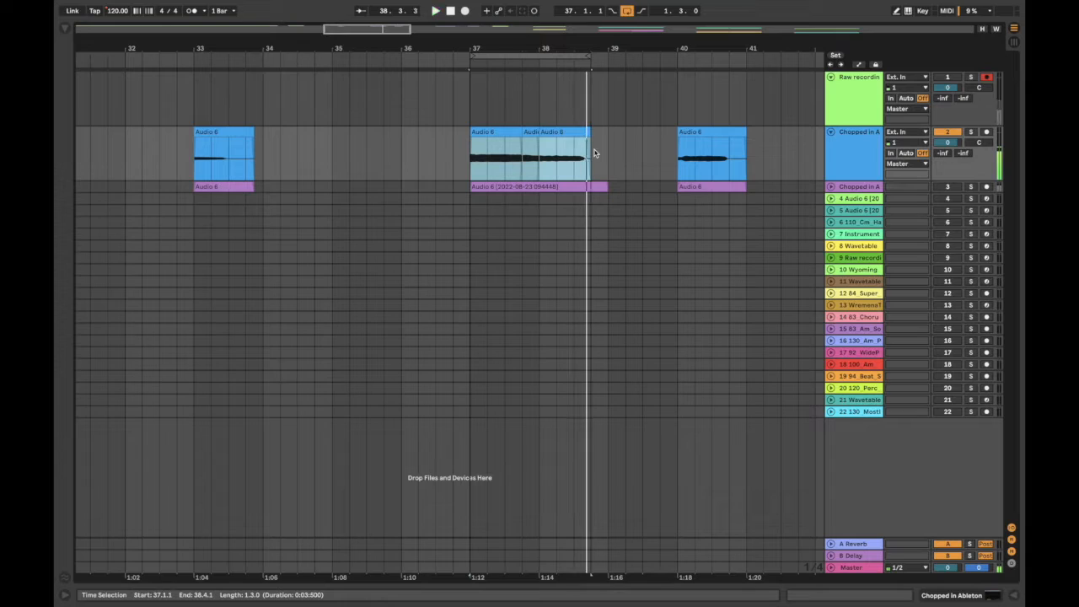
left_click(469, 164)
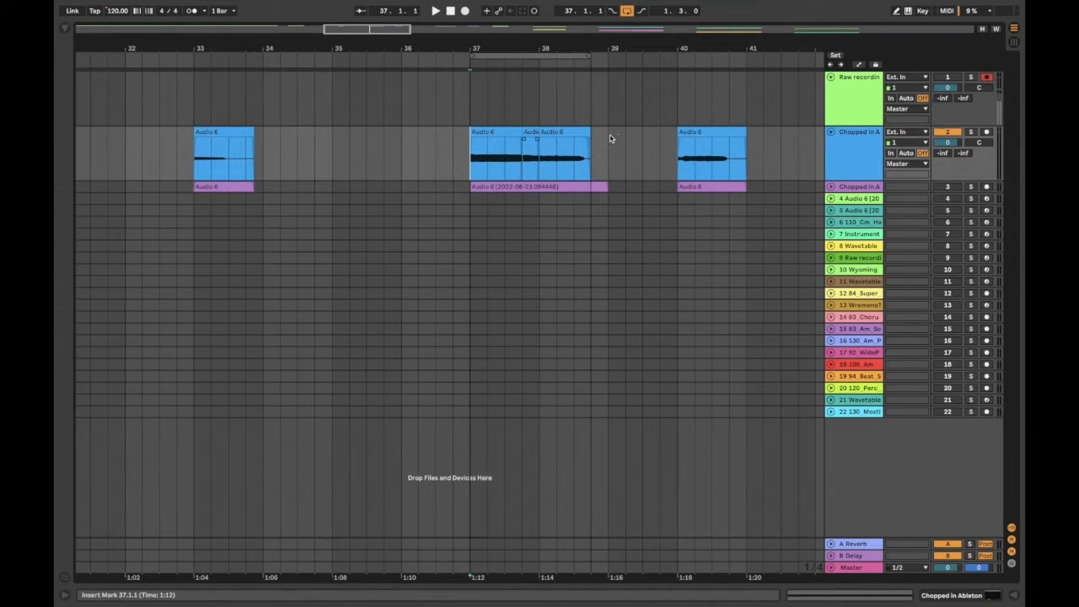
left_click(850, 151)
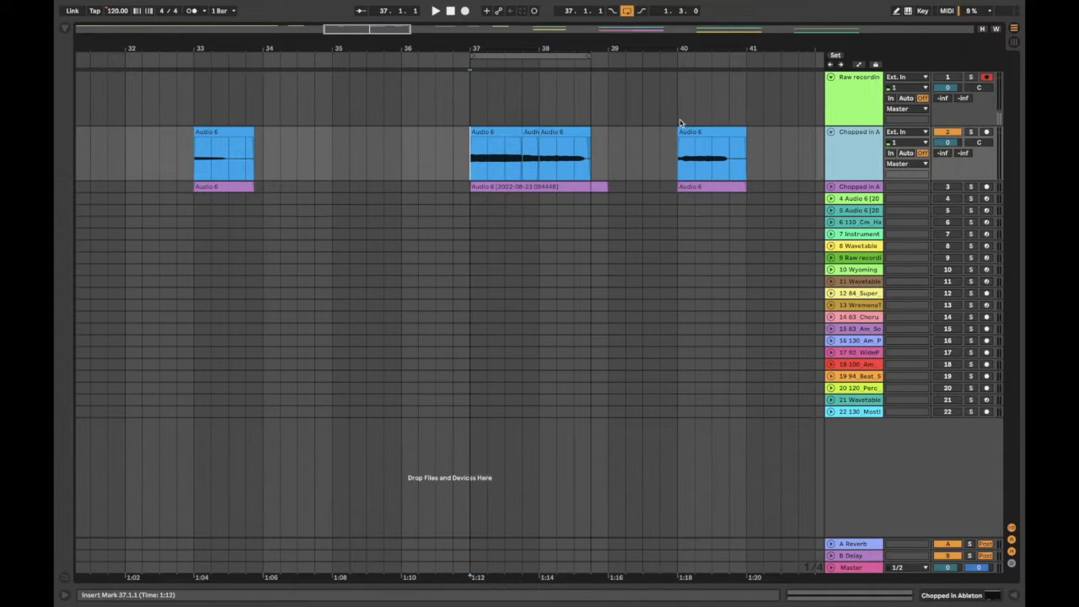
Play the Audio 6 slice at bar 40 and examine its clip pitch settings.
left_click(712, 130)
key("space")
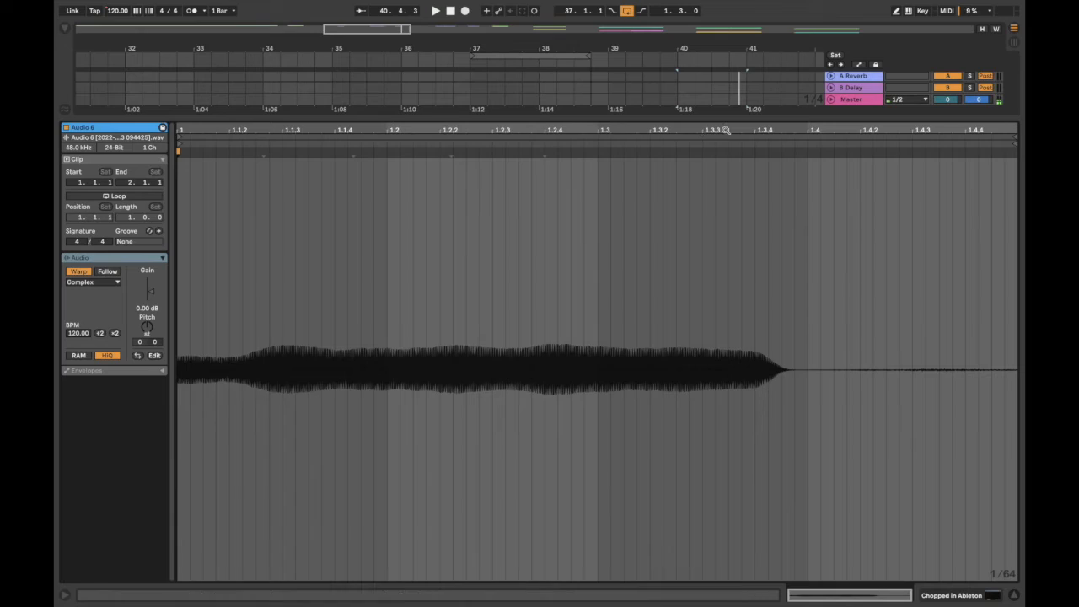
double_click(701, 132)
key("space")
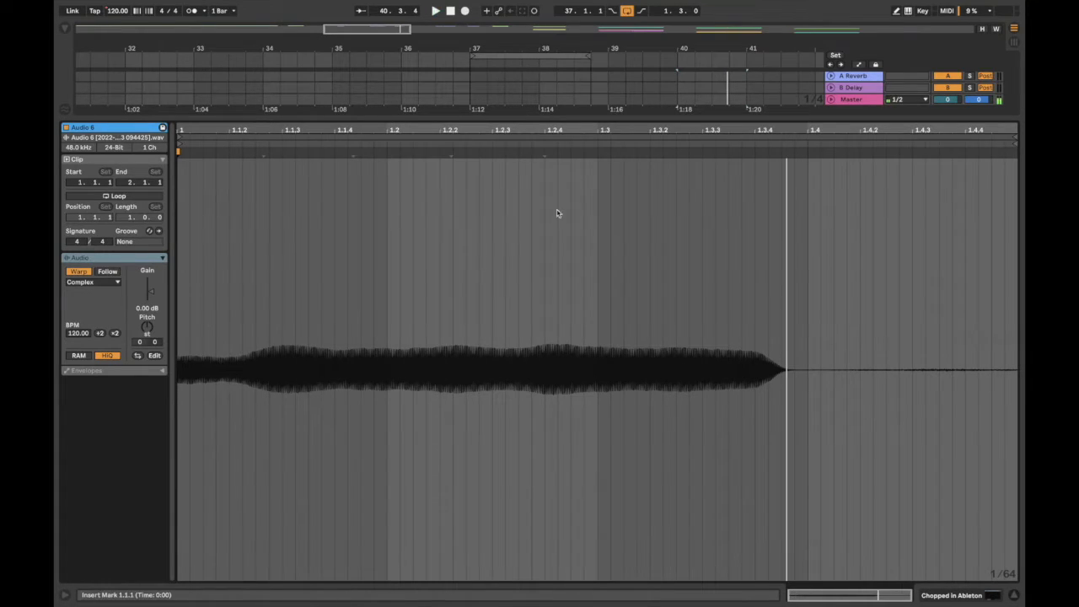
double_click(667, 118)
left_click(834, 142)
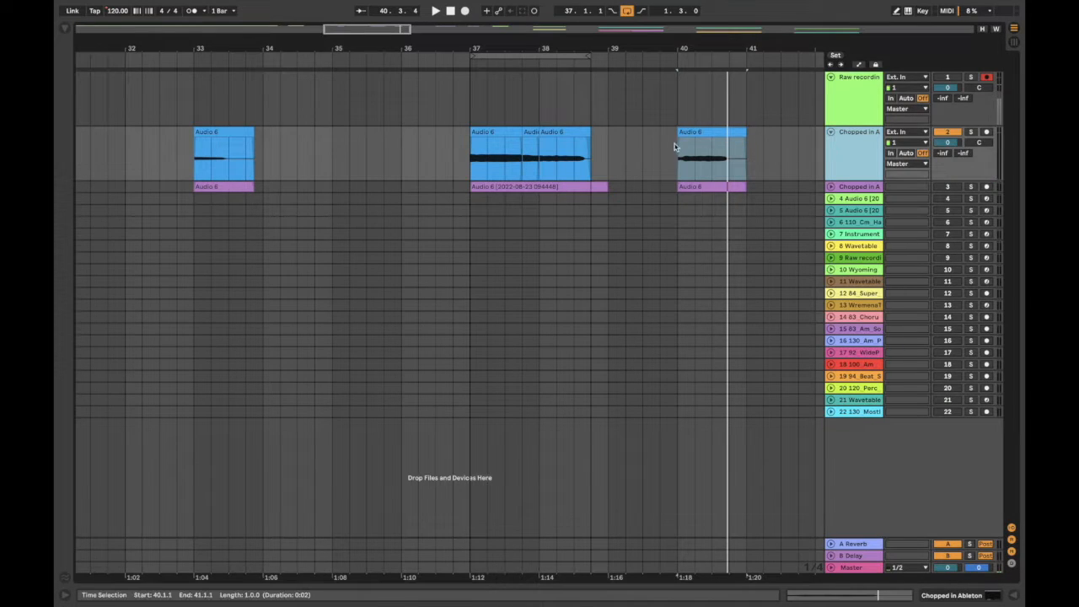
left_click_drag(679, 133, 617, 137)
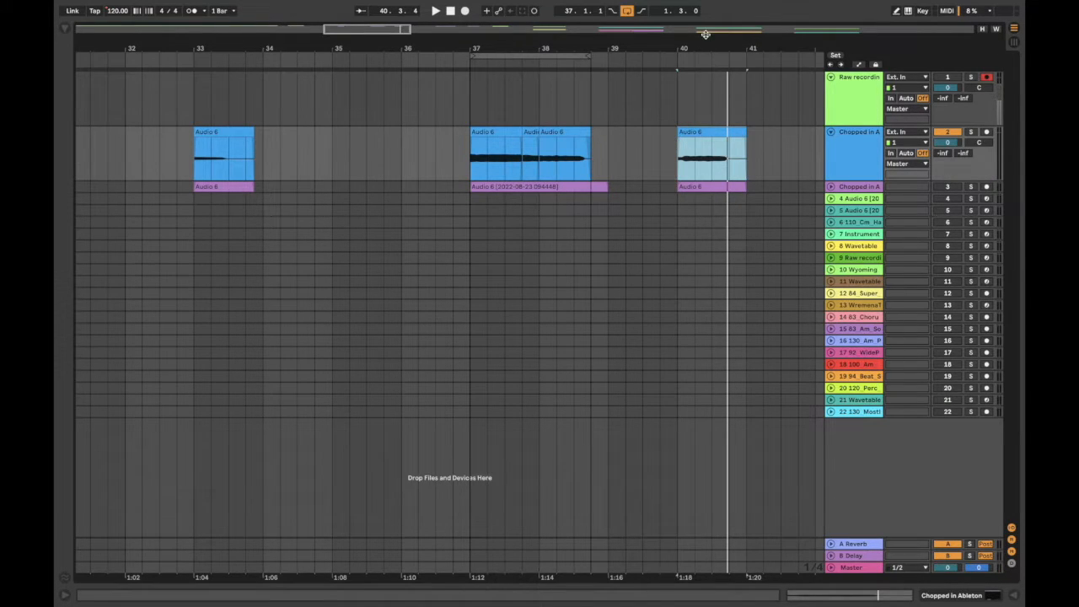
Examine the clip pitch settings of each of the three Audio 6 slices between bars 45 and 47.
scroll(131, 101, "down", 10)
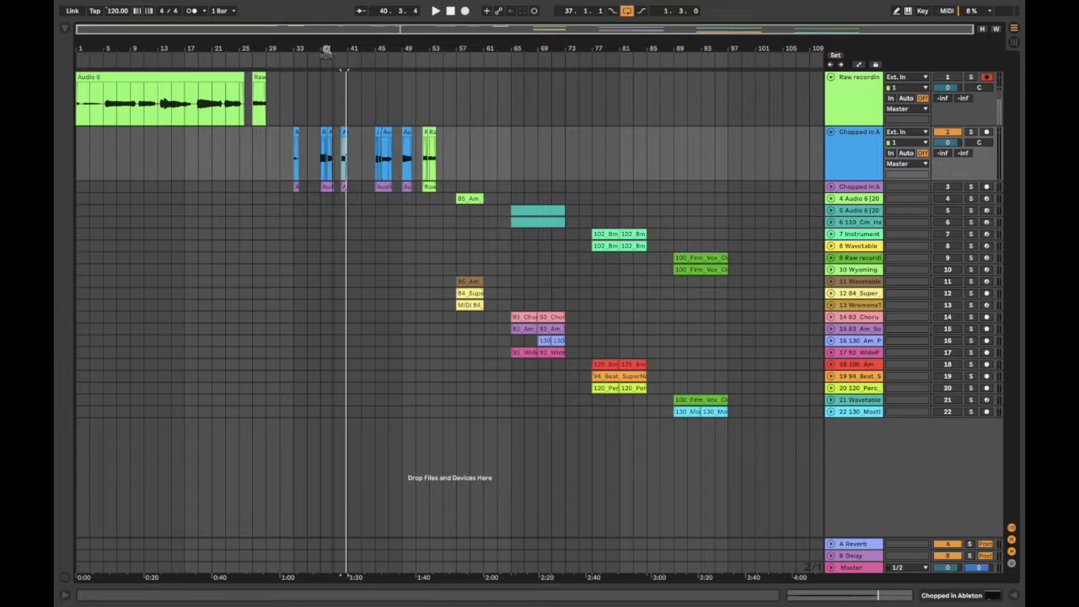
scroll(371, 189, "up", 7)
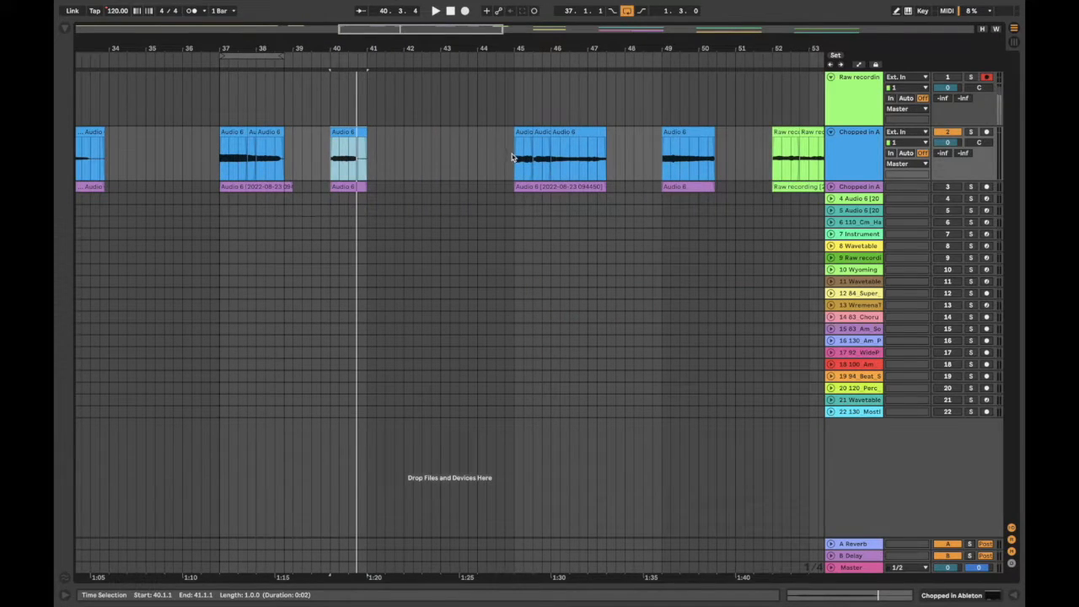
left_click(512, 157)
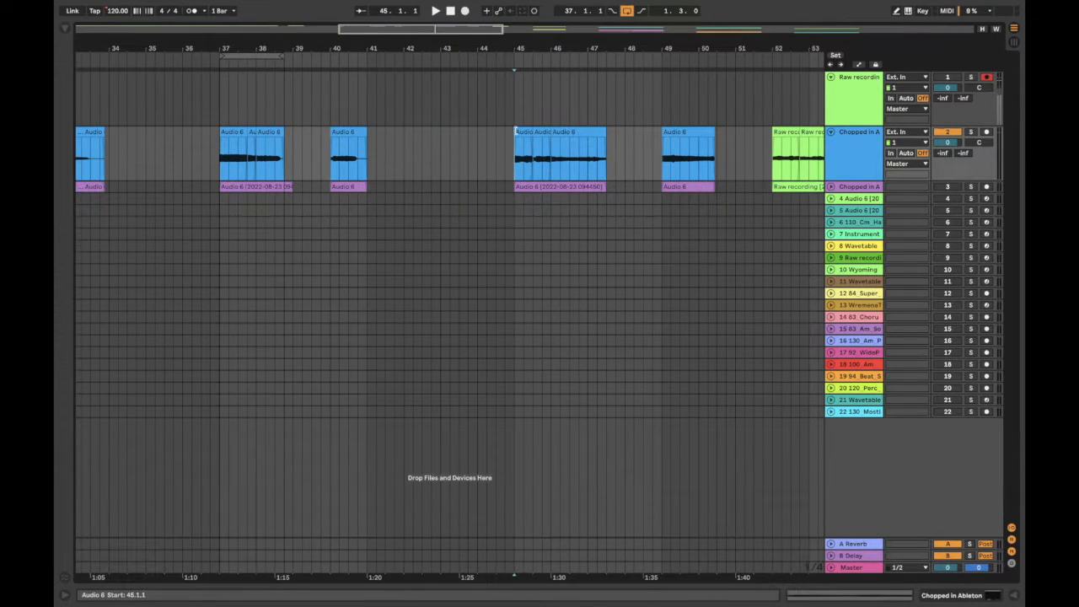
double_click(516, 134)
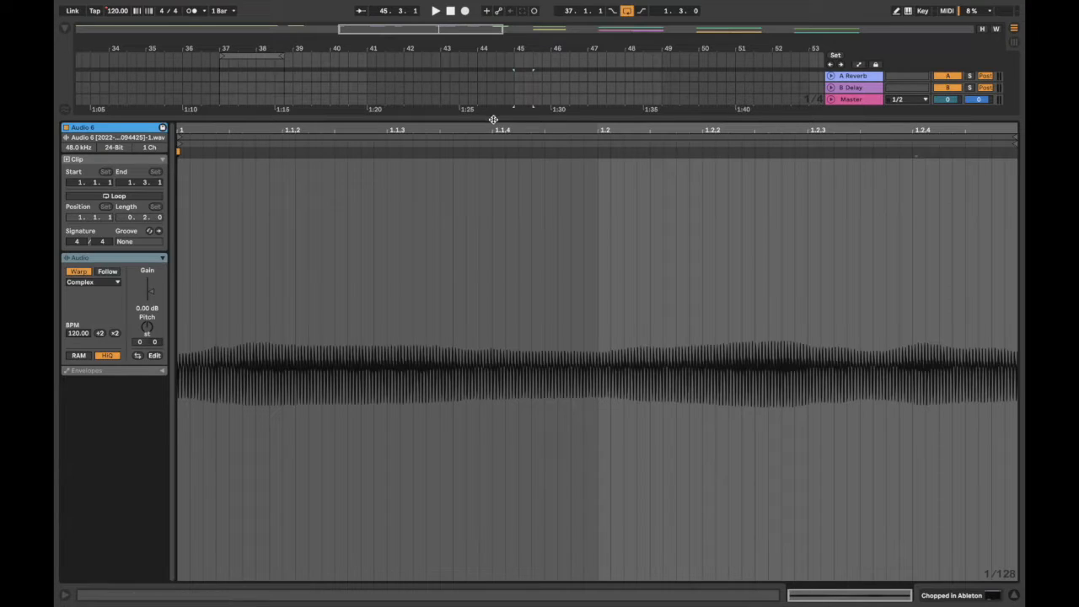
key("super+alt+l")
double_click(542, 133)
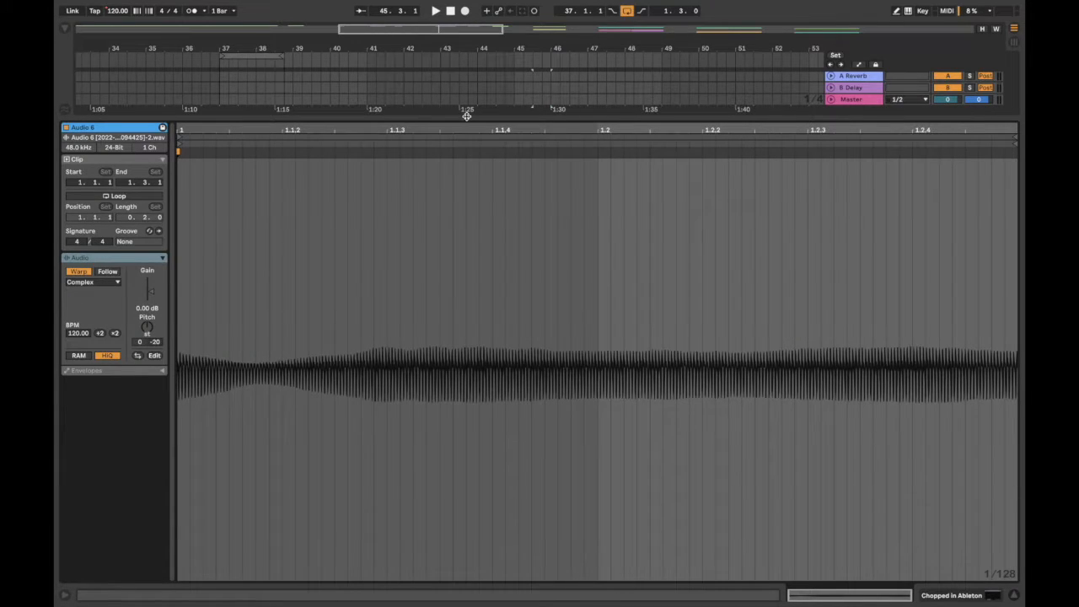
key("super+alt+l")
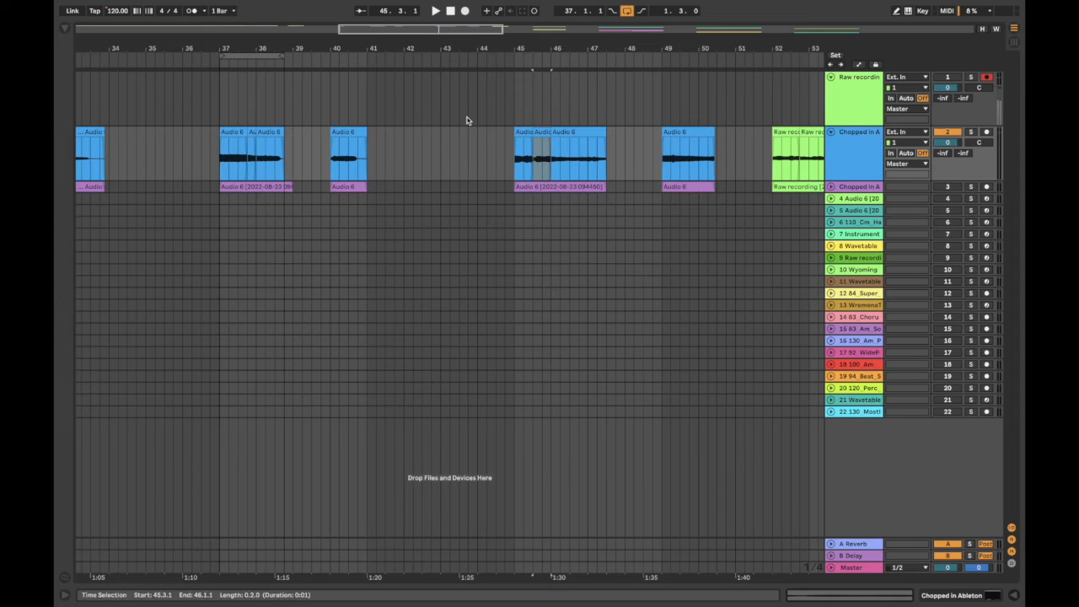
left_click(574, 131)
double_click(574, 132)
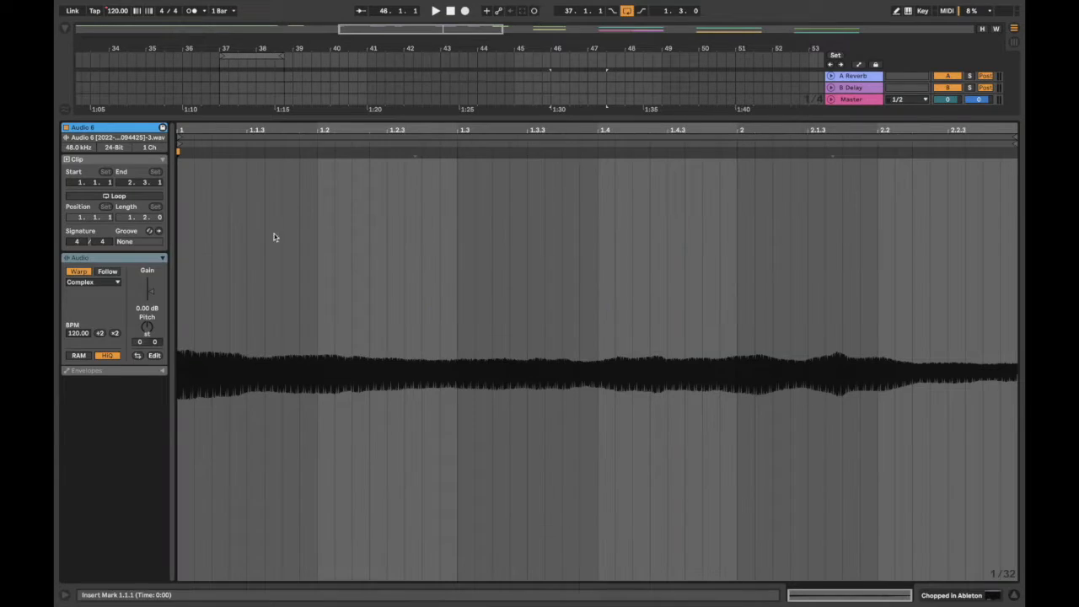
key("super+alt+l")
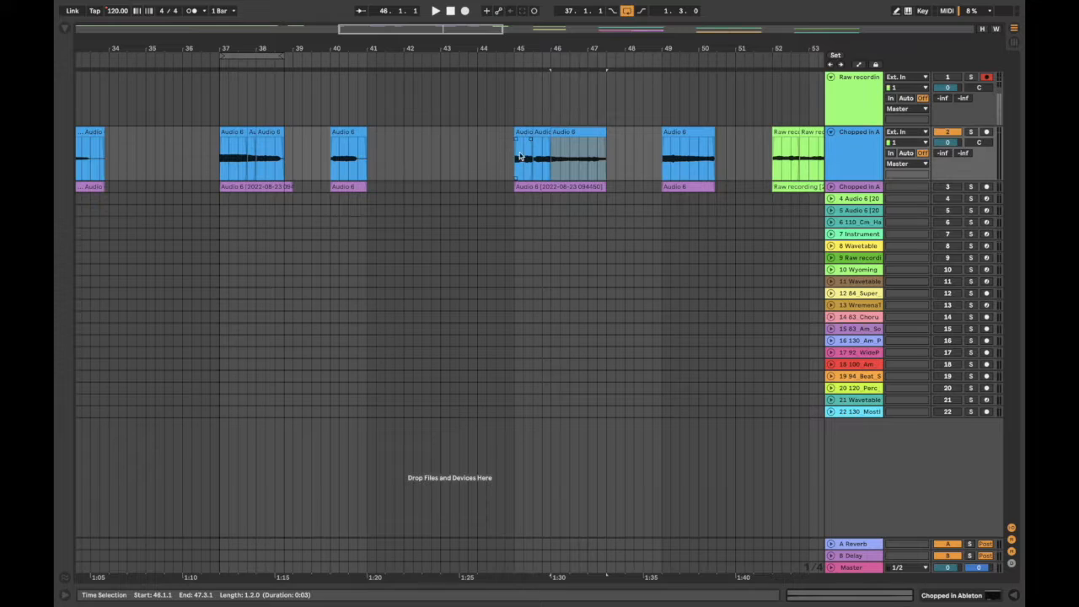
left_click(514, 160)
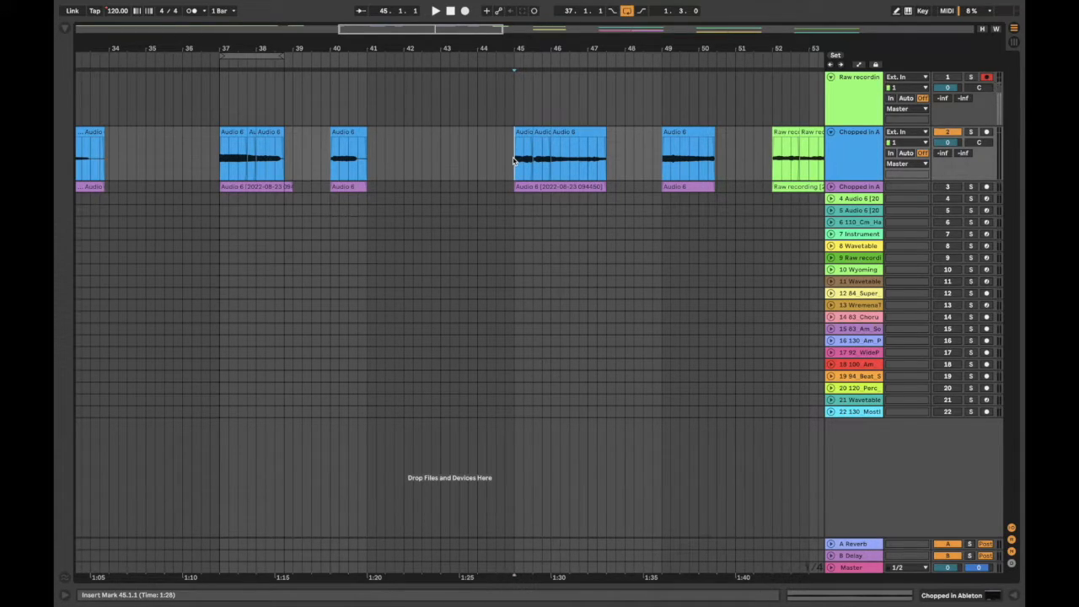
left_click_drag(513, 160, 532, 161)
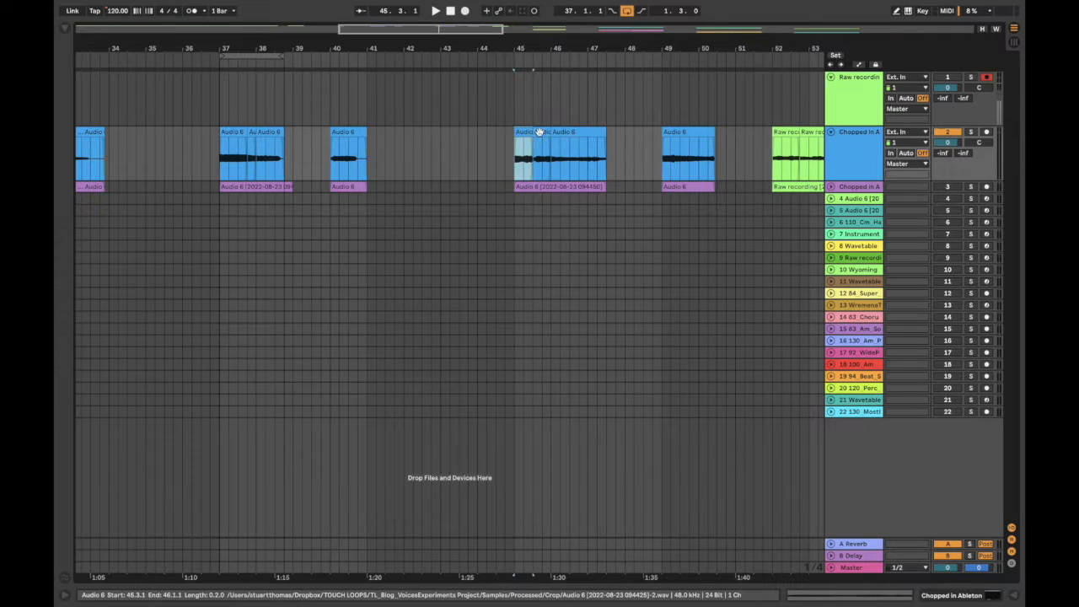
left_click(539, 132)
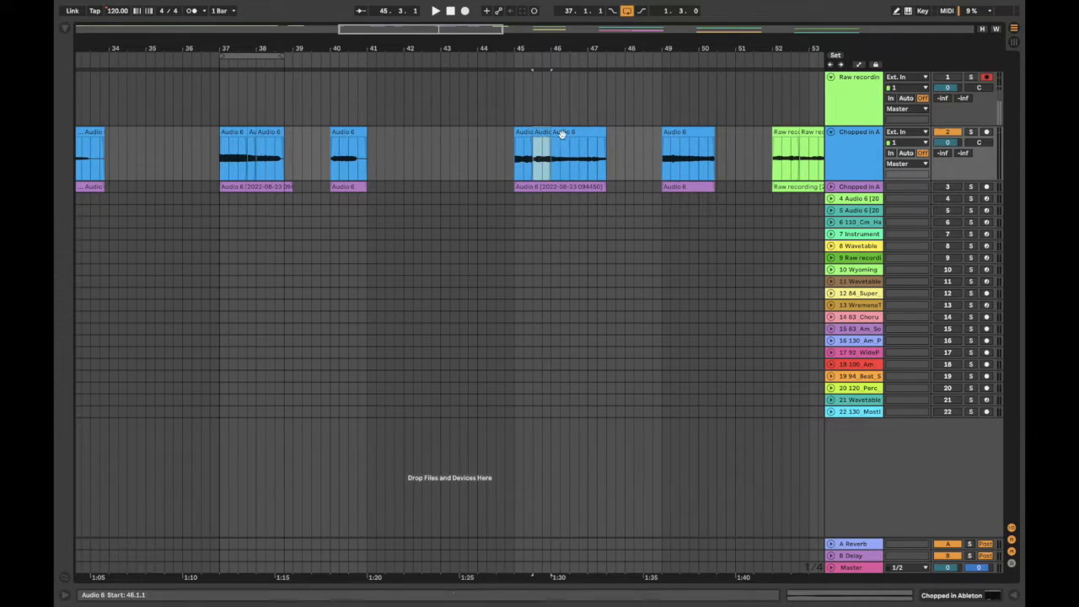
left_click(559, 132)
left_click(519, 133)
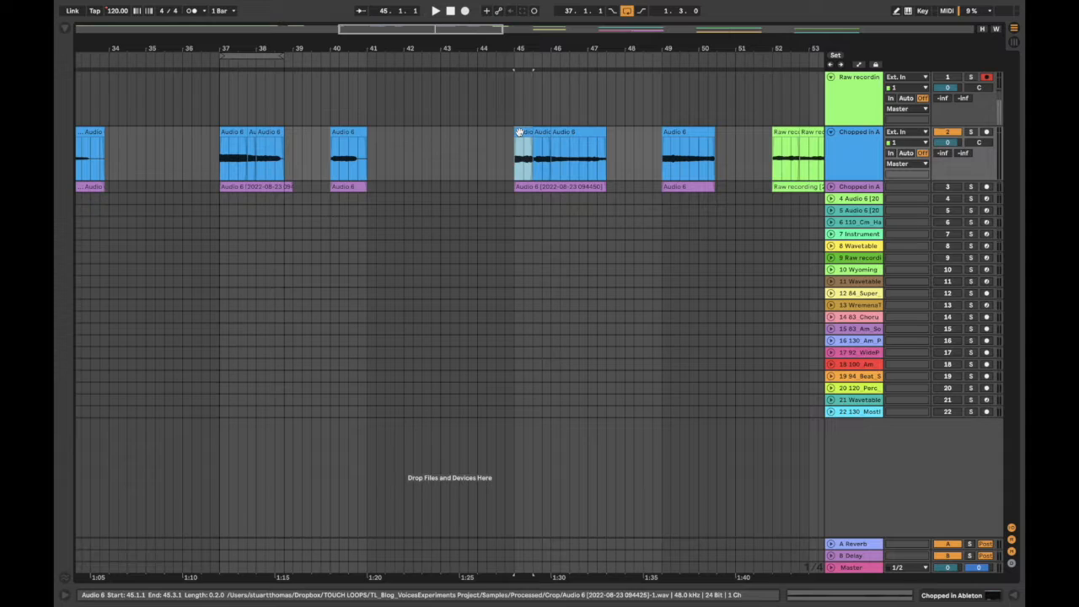
Show the chopped track's Tuner and play from bar 45 to read the pitch of the three slices.
double_click(534, 174)
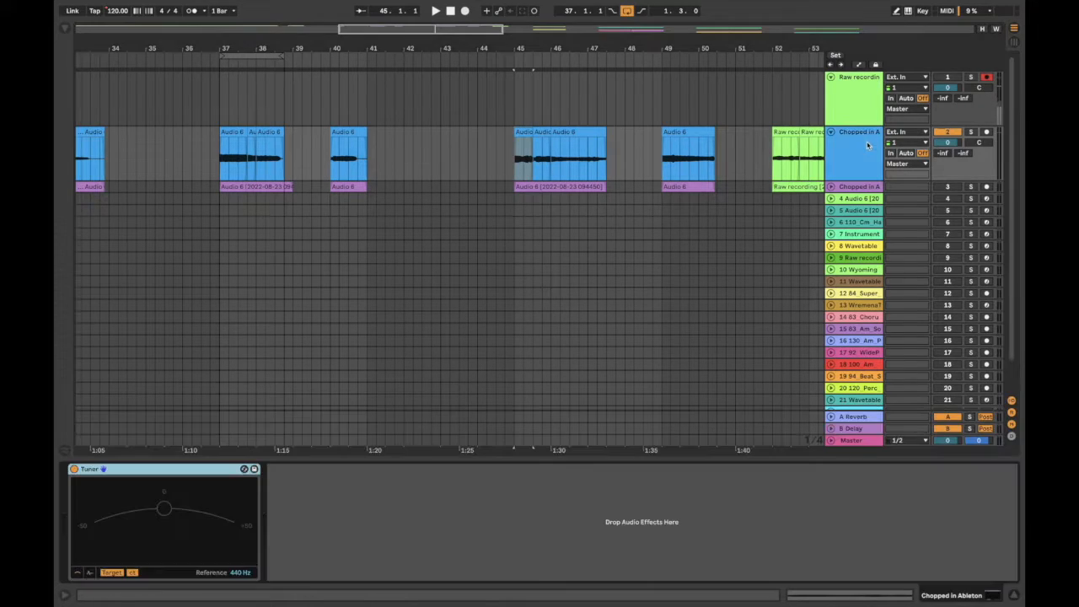
left_click(512, 169)
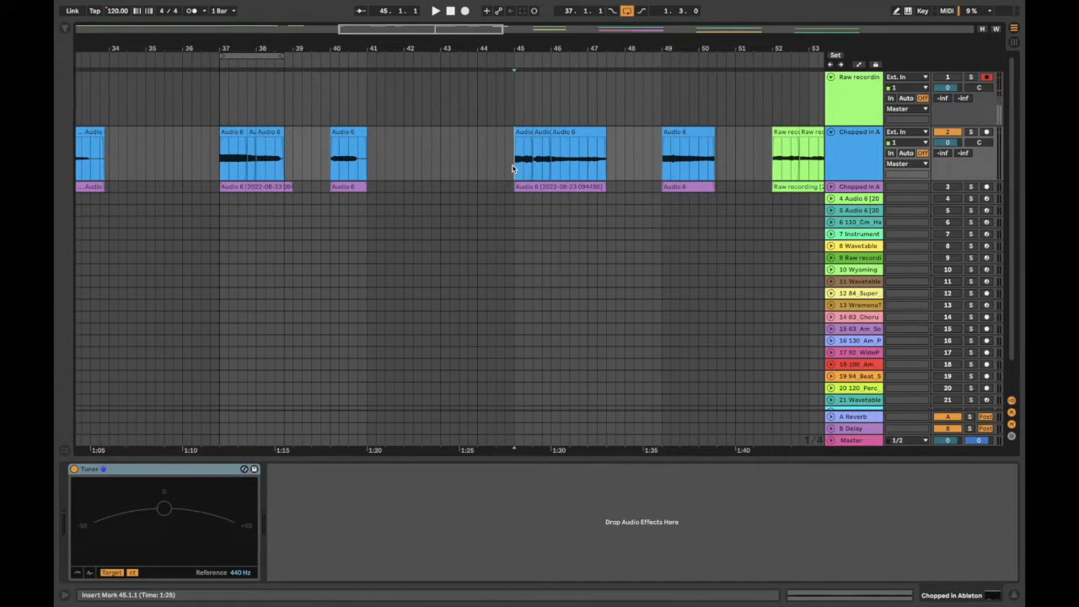
key("space")
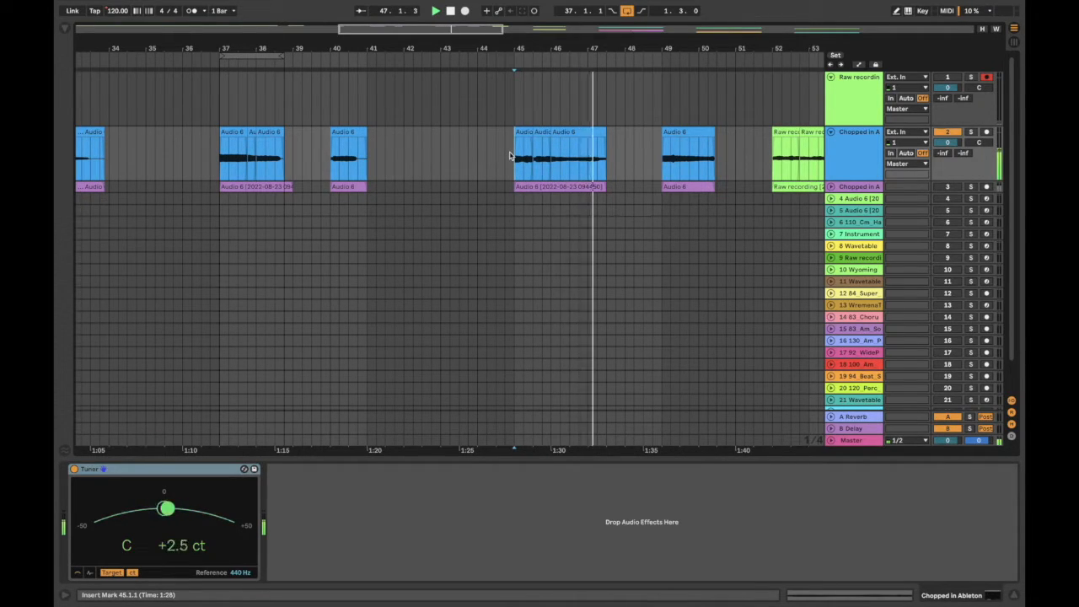
key("space")
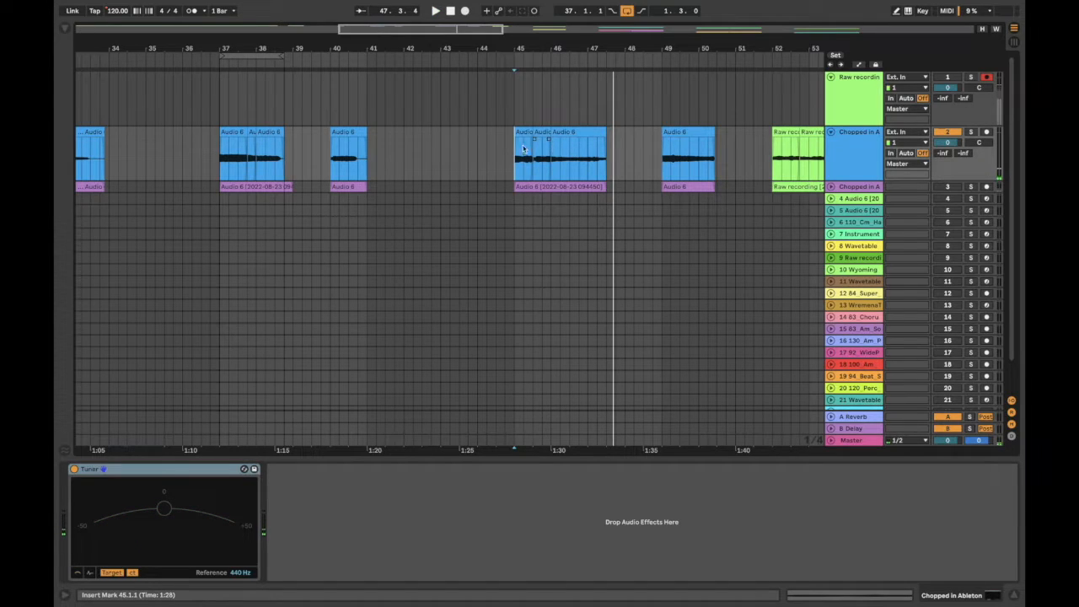
Go through the three slices between bars 45 and 47 one by one to compare where the phrase was cut.
left_click(507, 158)
left_click(515, 157)
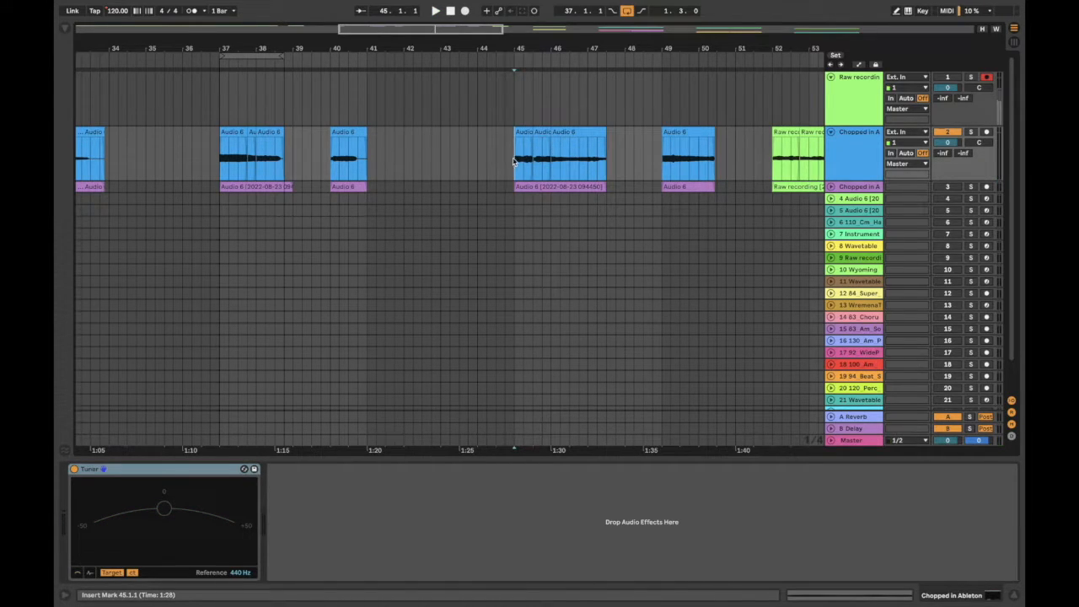
left_click(541, 132)
left_click(568, 132)
left_click(541, 134)
left_click(523, 134)
left_click(541, 133)
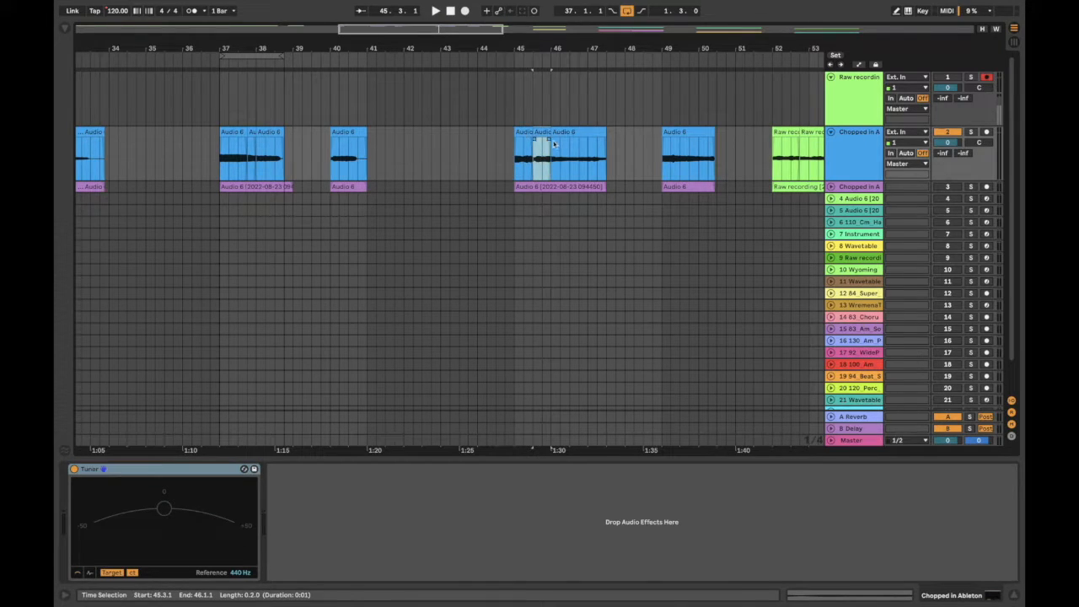
left_click(568, 134)
left_click_drag(515, 156, 533, 156)
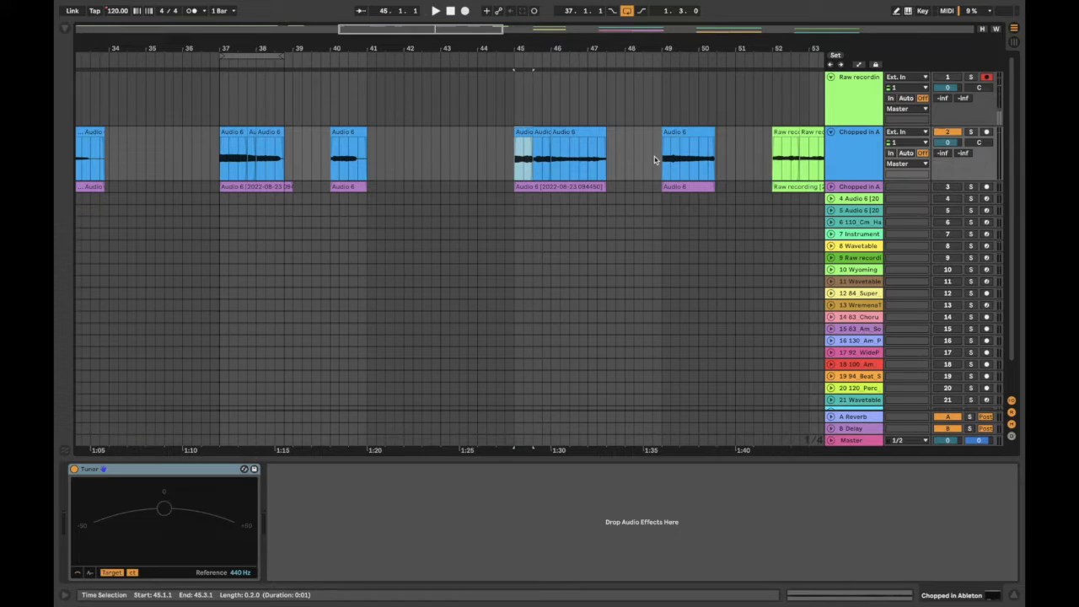
Play the Audio 6 slice at bar 49 and open its clip view to examine the pitch settings.
left_click(679, 133)
key("space")
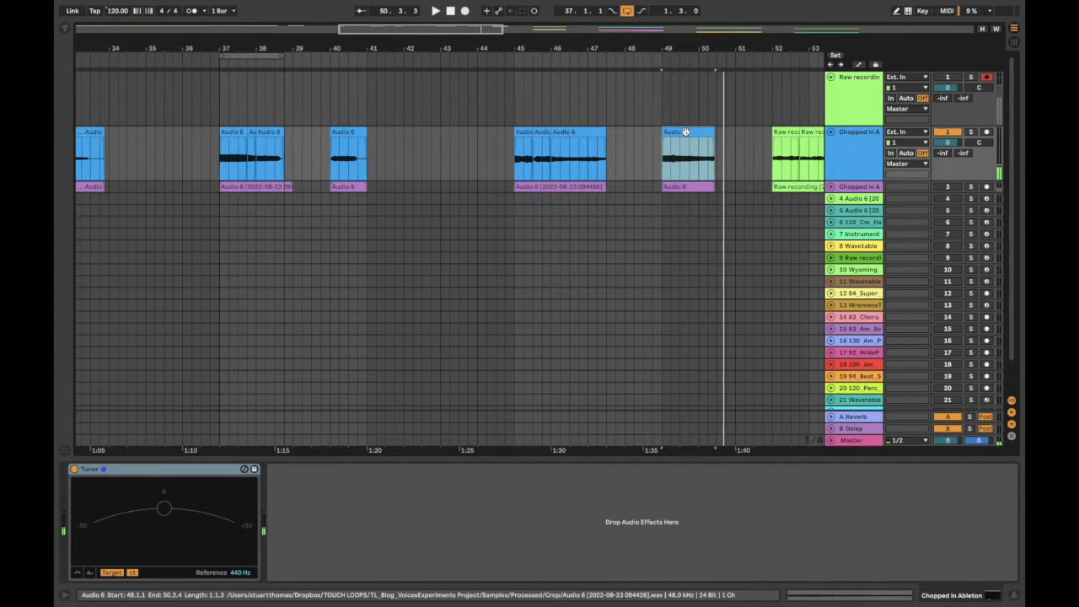
double_click(685, 132)
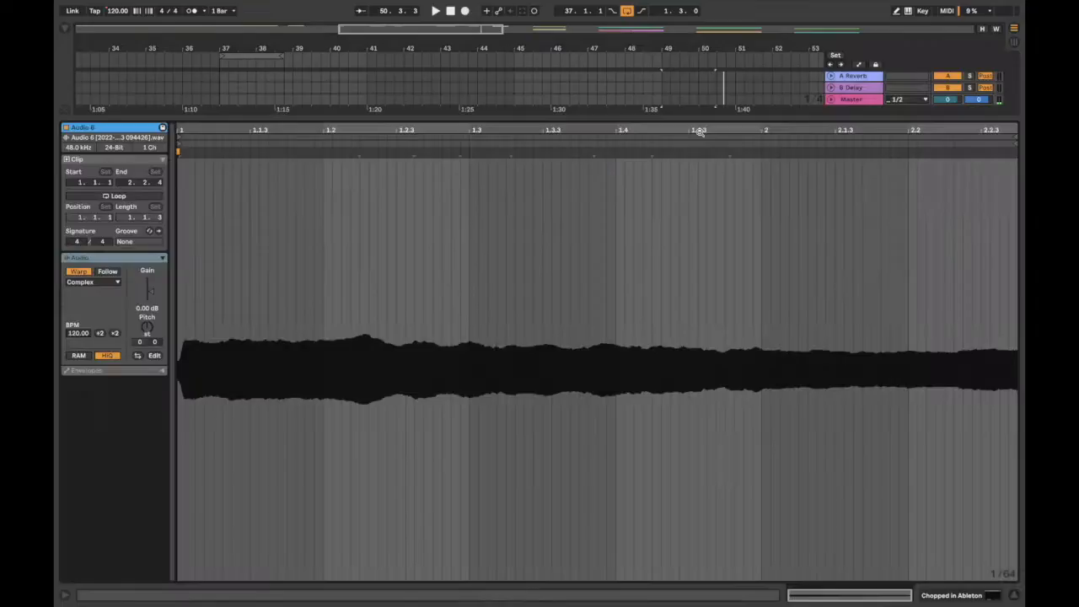
Close the clip view and play the Audio 6 slice at bar 49 with the Tuner shown to read its pitch.
double_click(451, 116)
left_click(681, 130)
key("space")
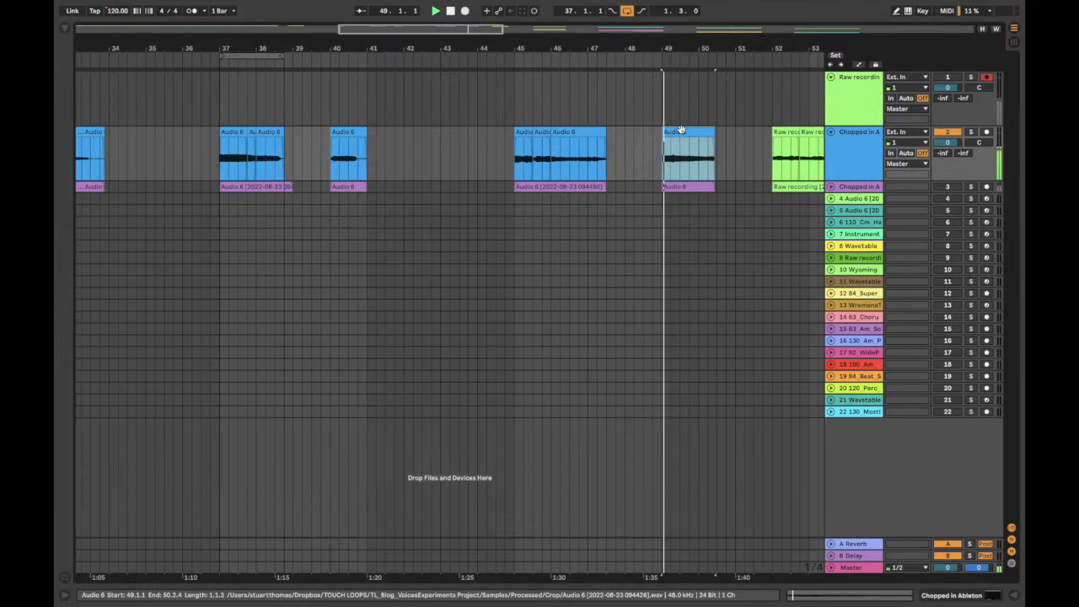
double_click(860, 147)
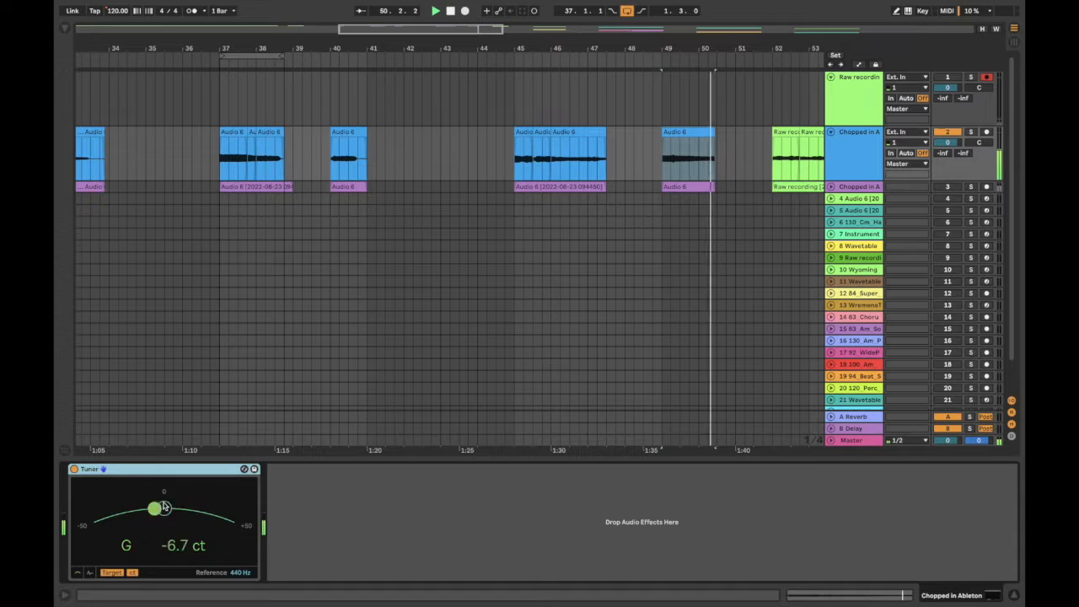
Play the Raw recording slices from bar 52 and examine the clip pitch settings of both.
scroll(628, 286, "right", 5)
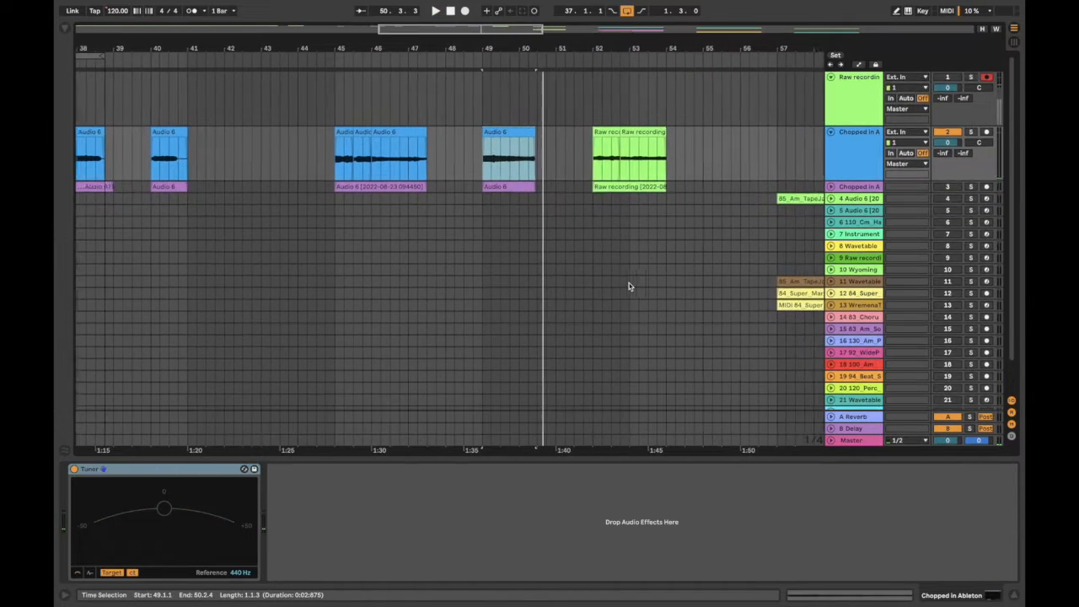
left_click(590, 165)
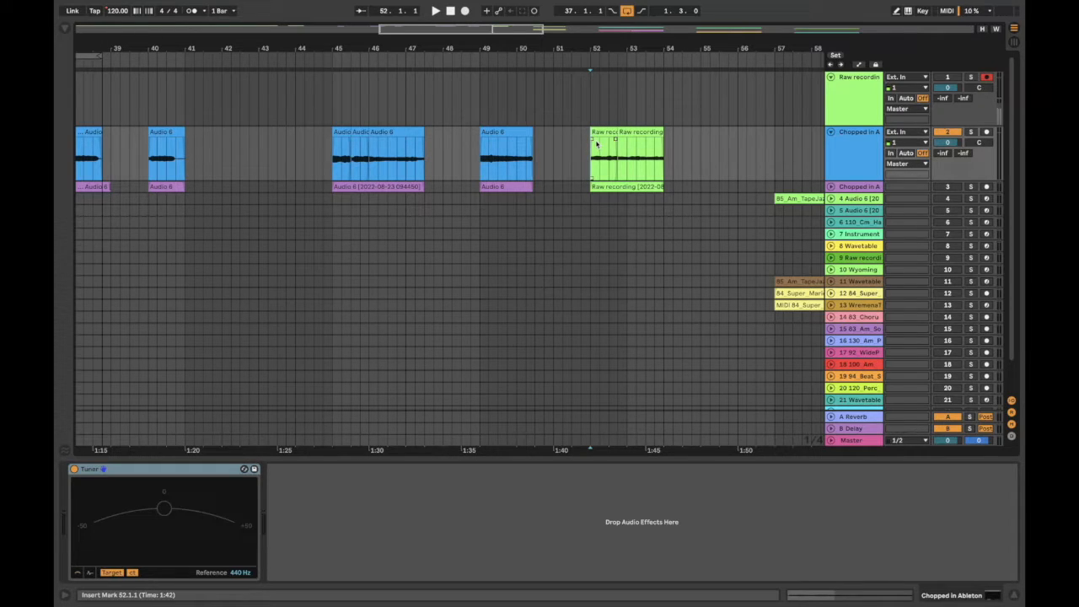
key("space")
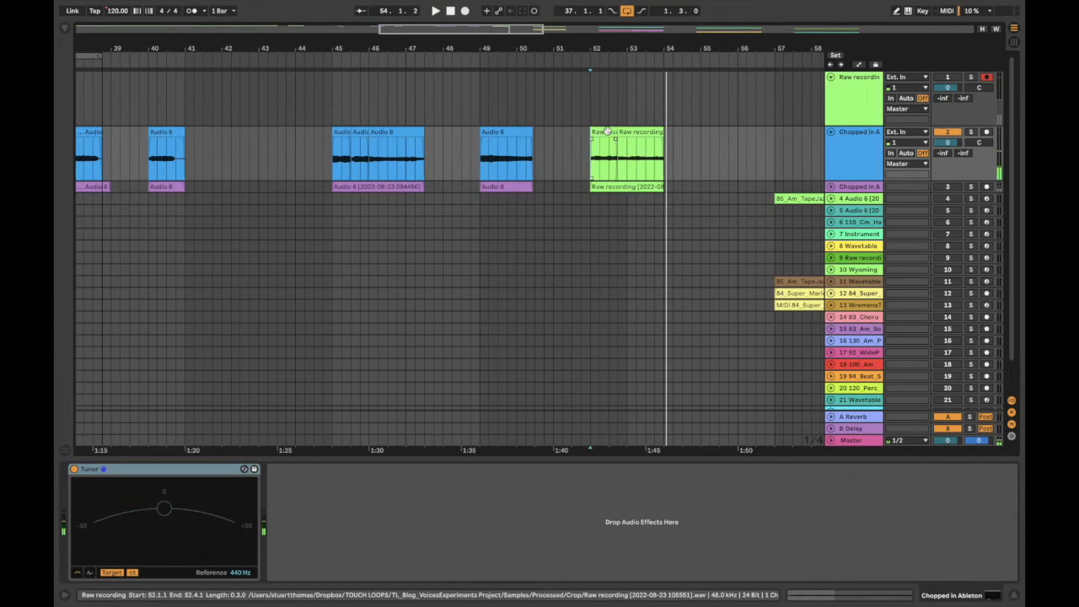
double_click(592, 150)
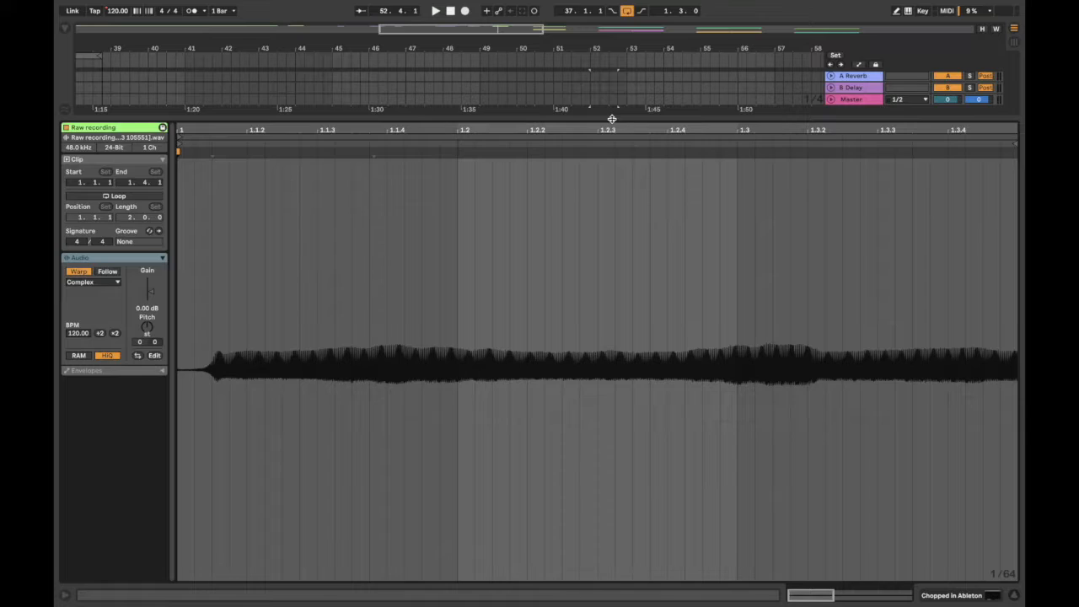
key("super+alt+l")
double_click(645, 132)
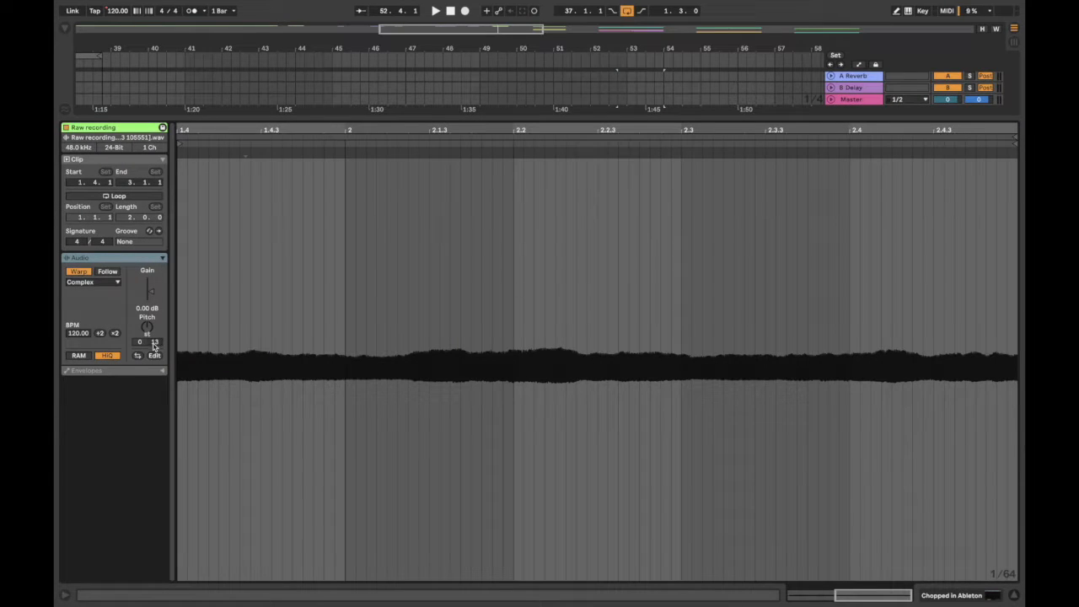
key("super+alt+l")
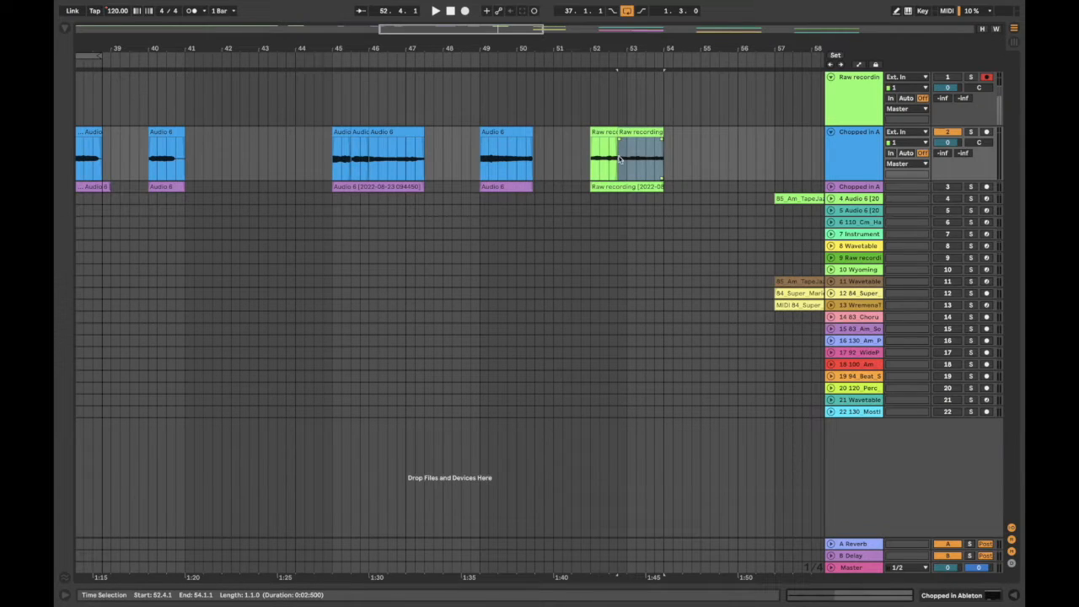
Deactivate the blue chopped track 2 and unfold the purple chopped track 3 beneath it.
left_click_drag(626, 39, 679, 17)
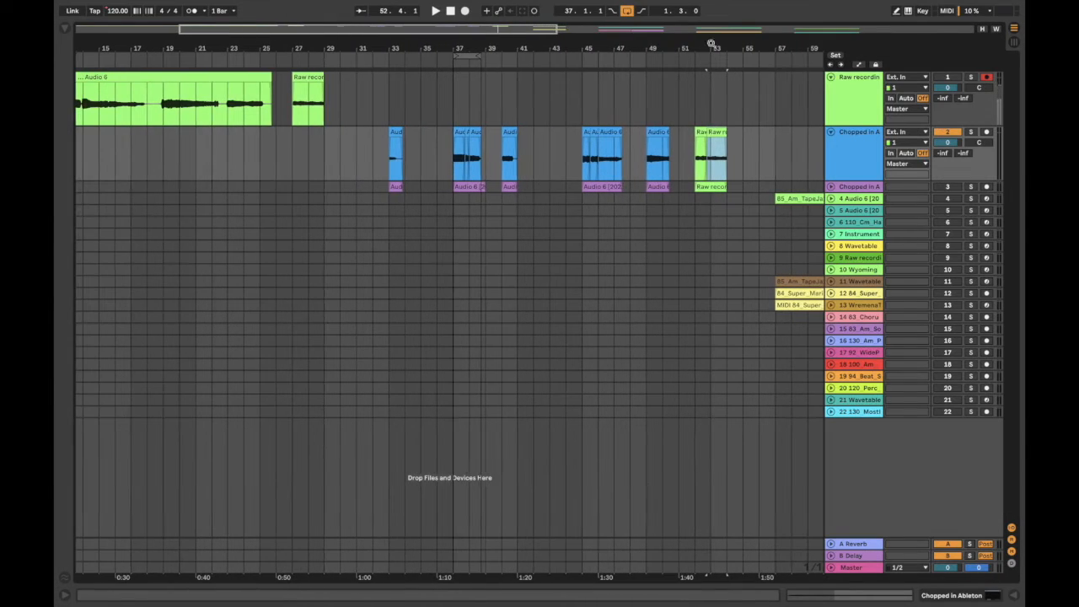
left_click(396, 189)
left_click(855, 151)
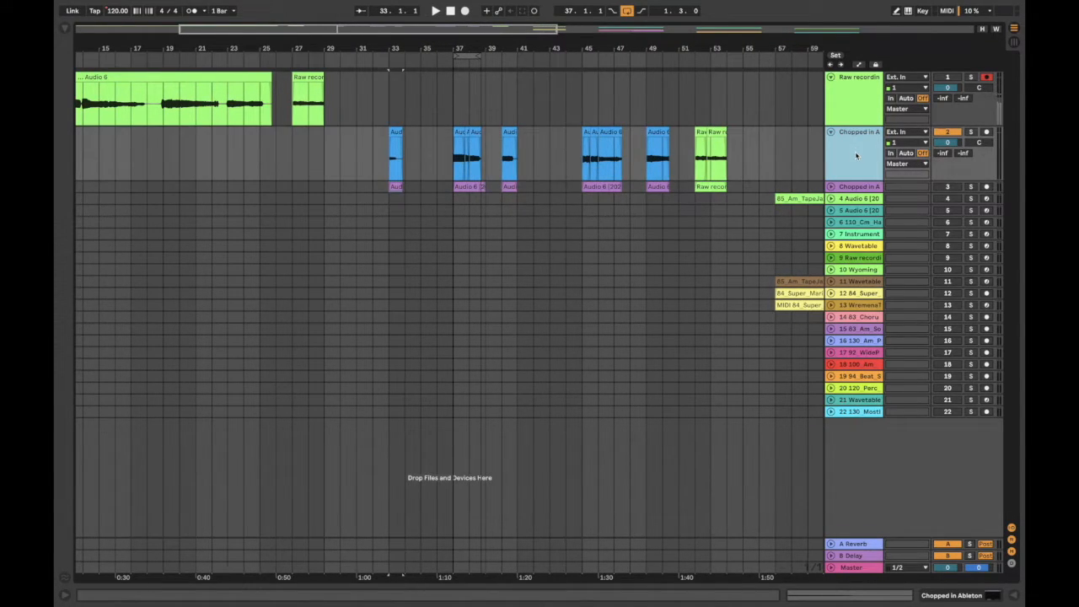
left_click(943, 133)
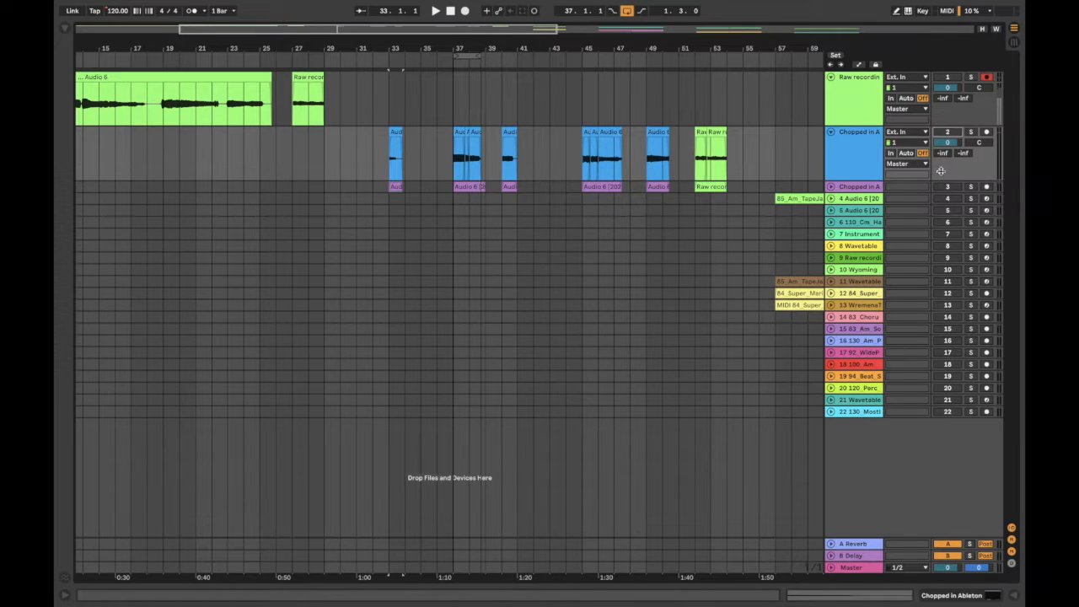
left_click(831, 186)
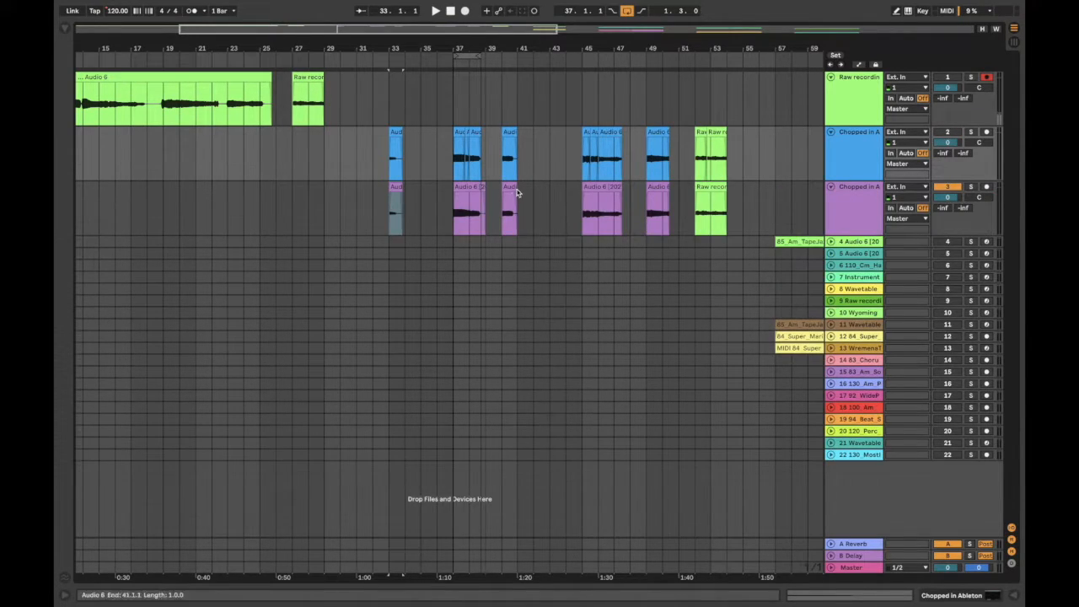
Consolidate the purple Audio 6 clip on track 3 between bars 37 and 39 into one new audio file.
left_click(599, 189)
left_click(604, 150)
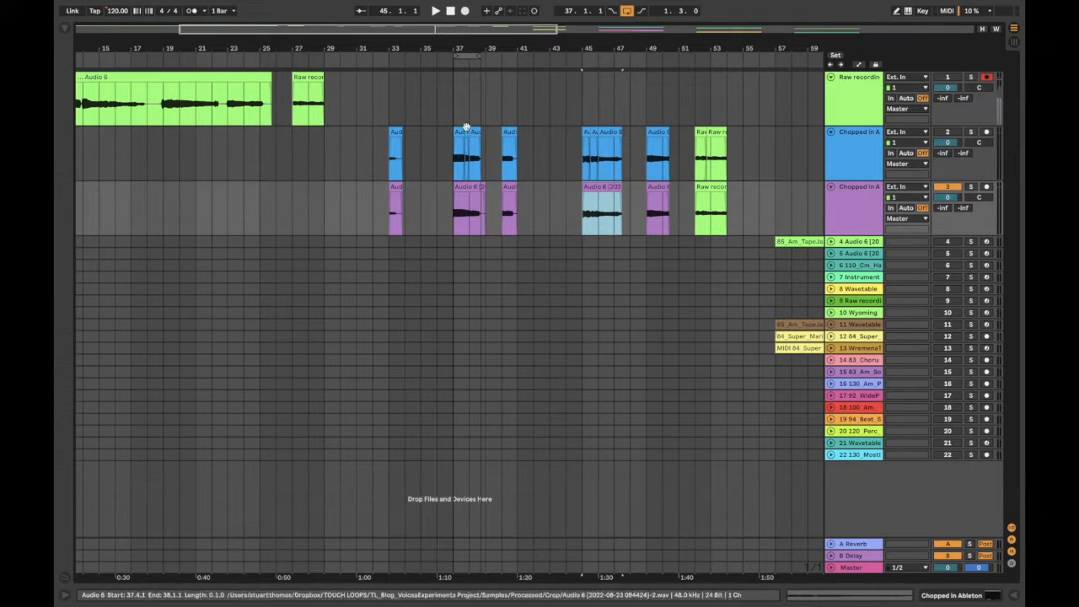
left_click(460, 187)
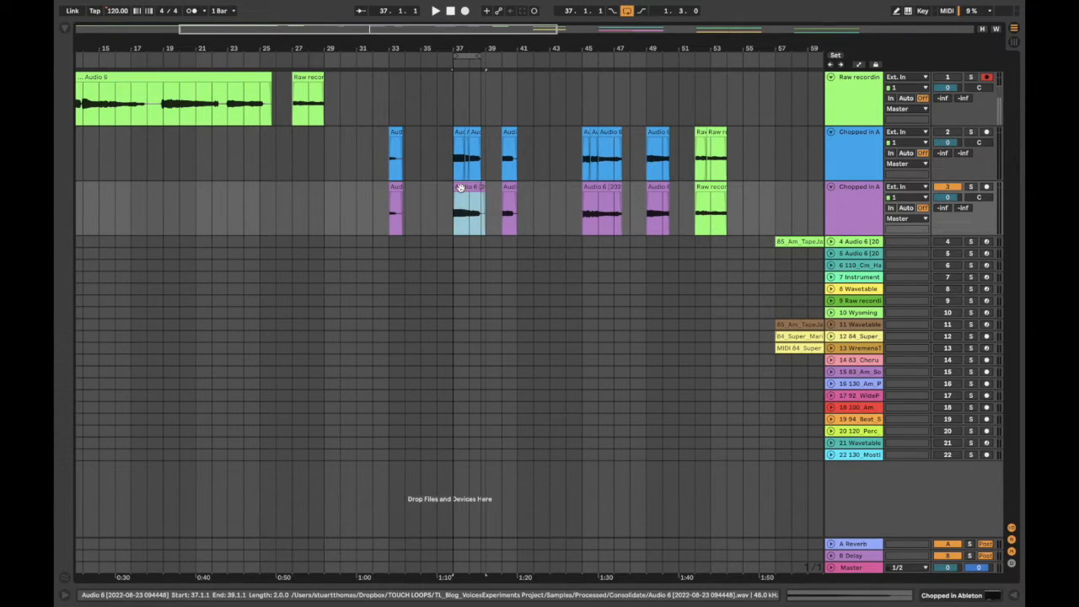
key("super+j")
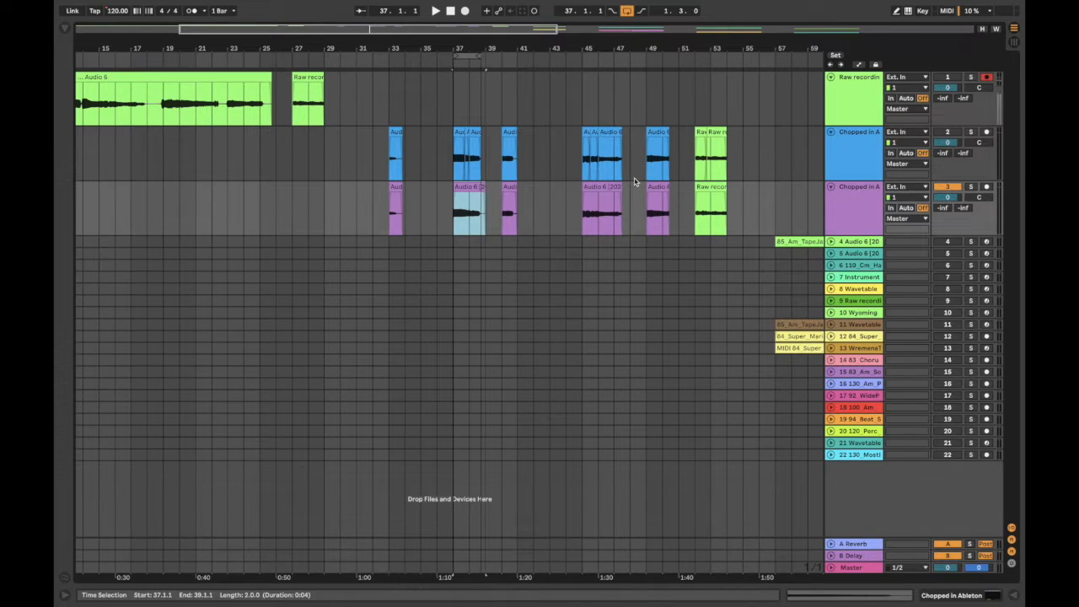
Show the devices of the purple chopped track and fold the blue chopped track above it.
double_click(846, 215)
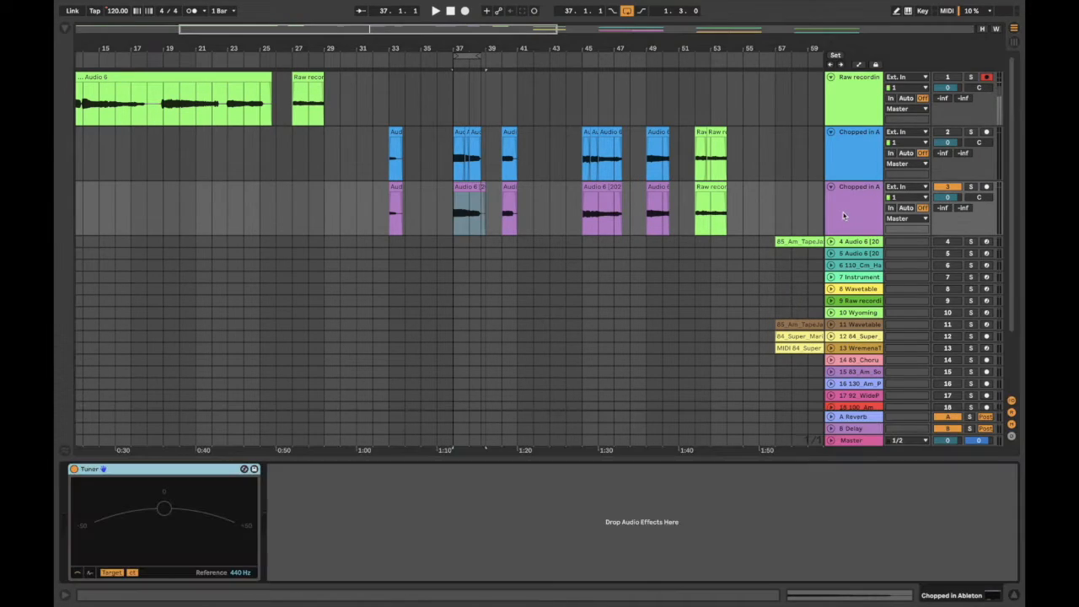
left_click(832, 134)
left_click(851, 152)
Look through the device chain of the Audio 6 instrument on track 4 and show the sample waveform in its Simpler.
left_click(861, 200)
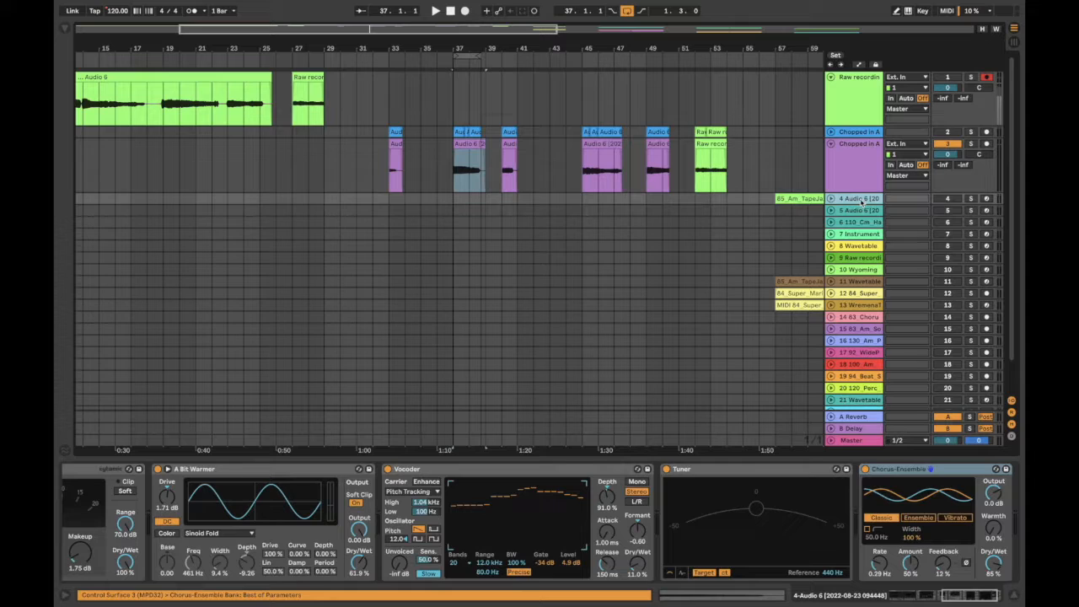
scroll(711, 232, "right", 5)
scroll(190, 496, "left", 10)
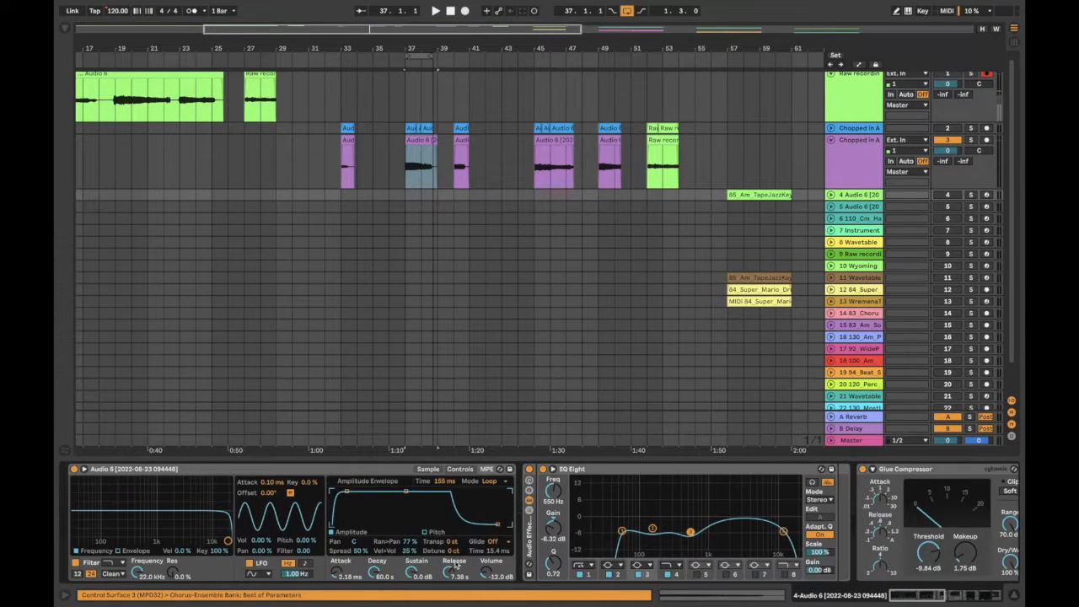
left_click(244, 471)
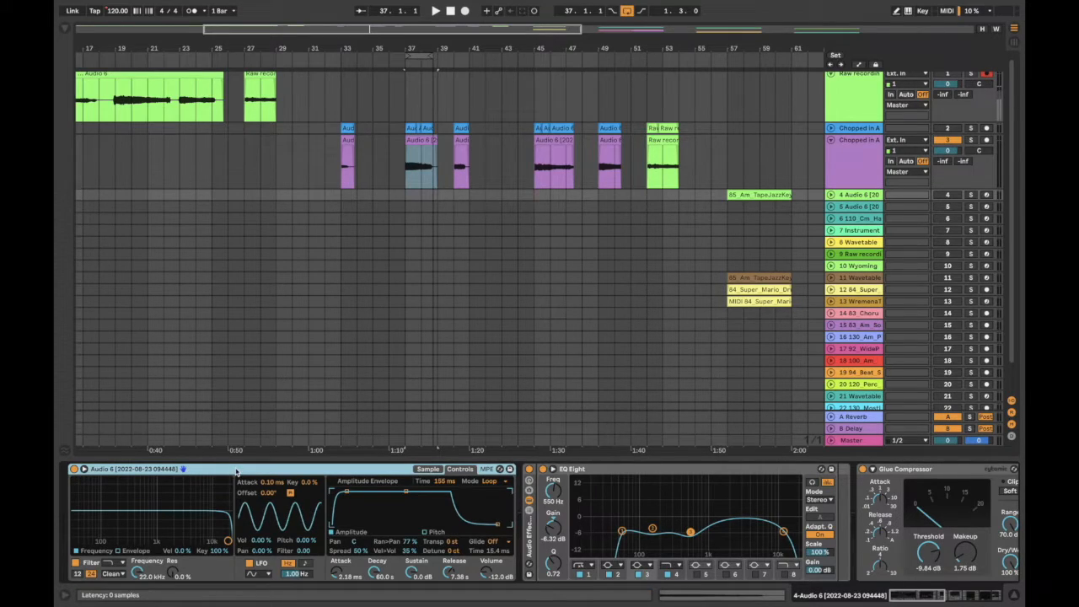
left_click(436, 471)
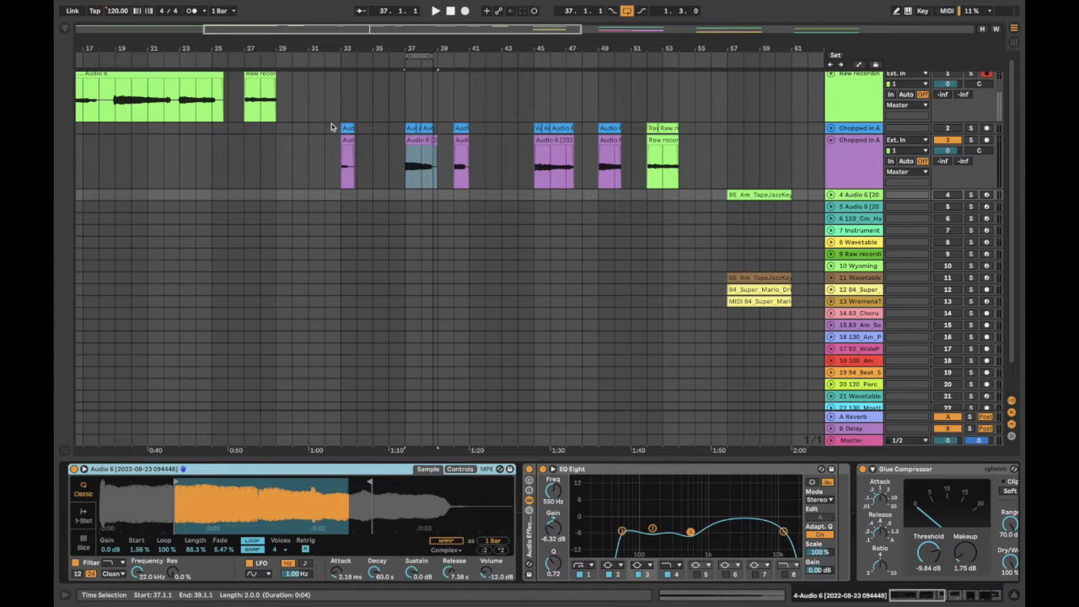
Insert a new MIDI track beneath the purple chopped track and remove the LFOTool from its default device chain.
left_click(417, 142)
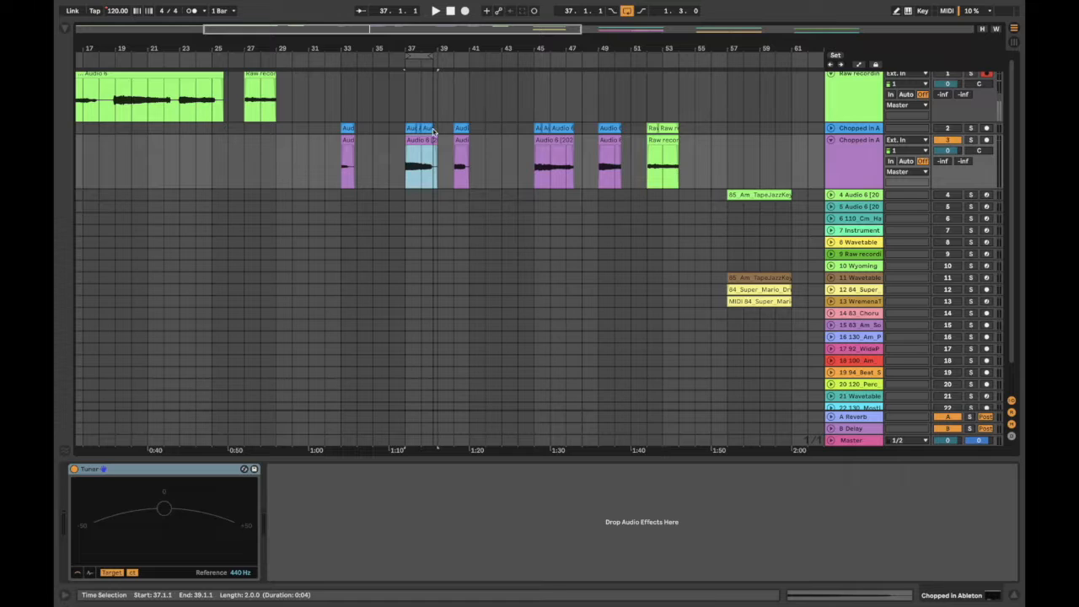
left_click(567, 197)
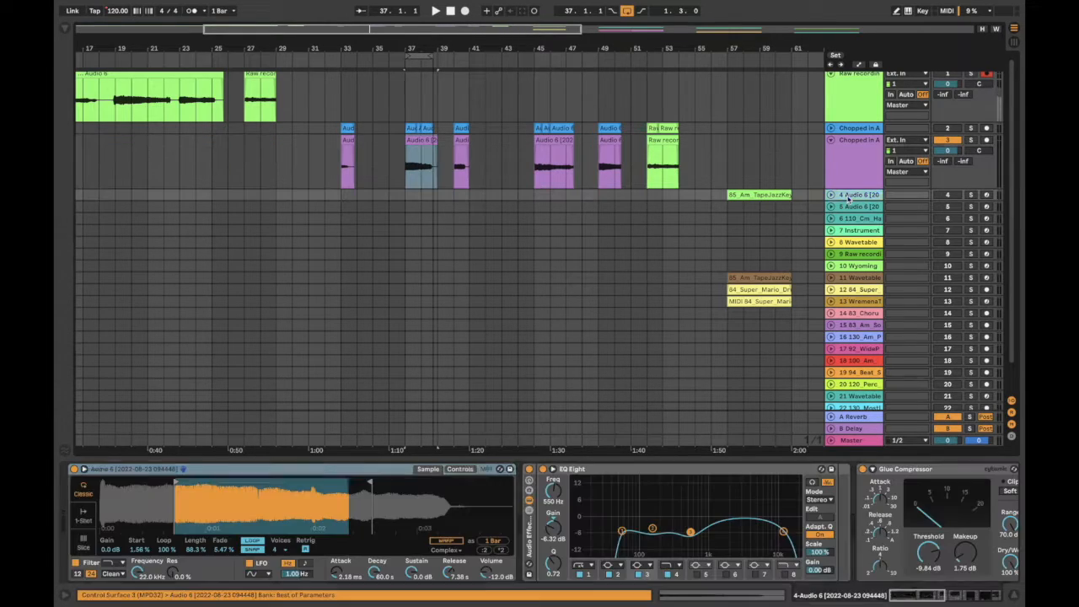
left_click(853, 159)
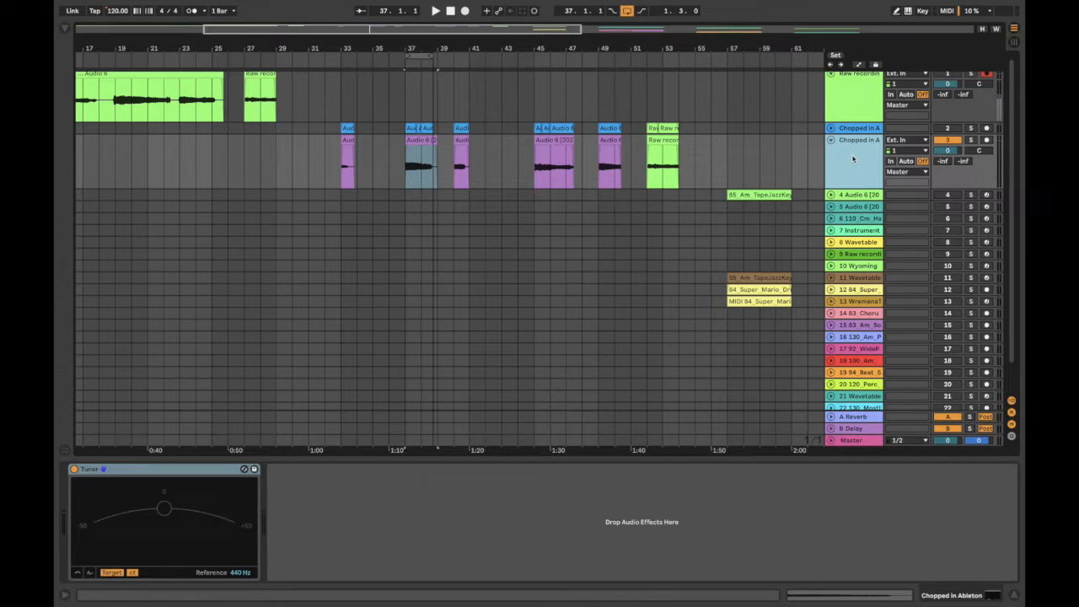
key("ctrl+shift+t")
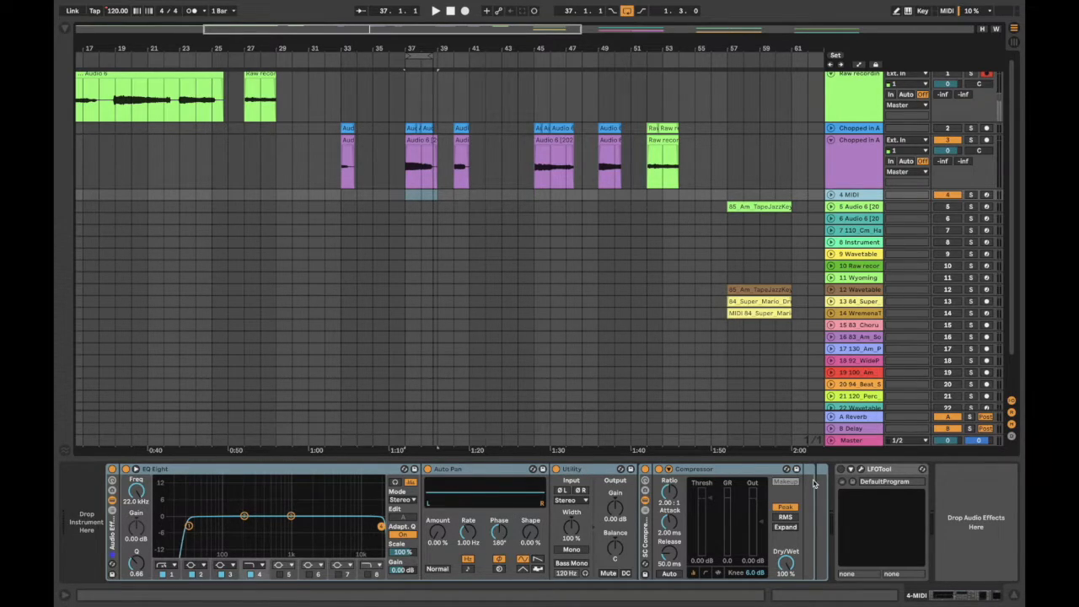
left_click(900, 476)
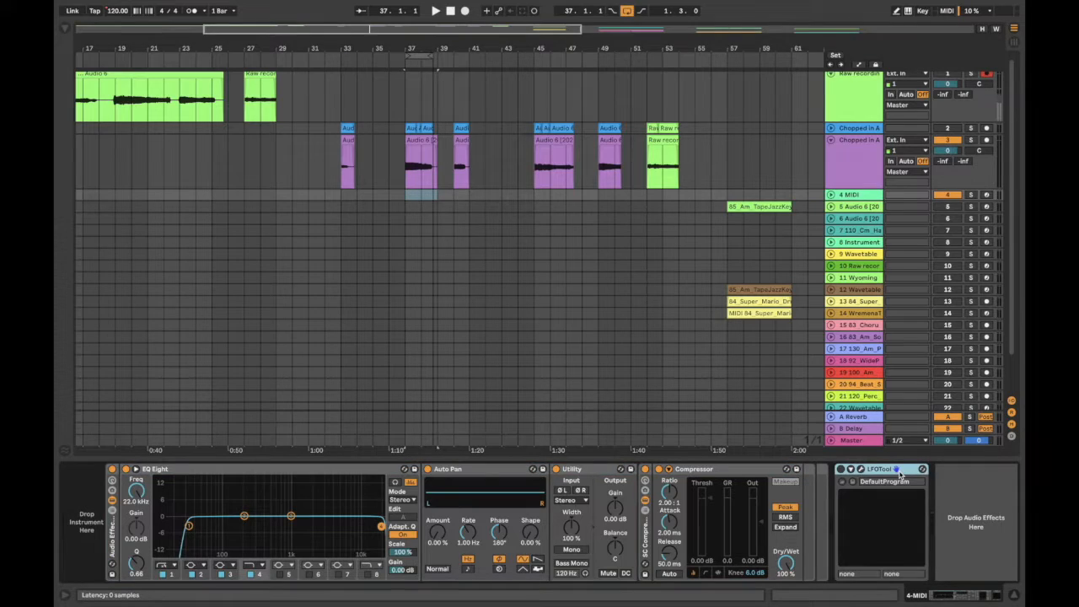
key("Delete")
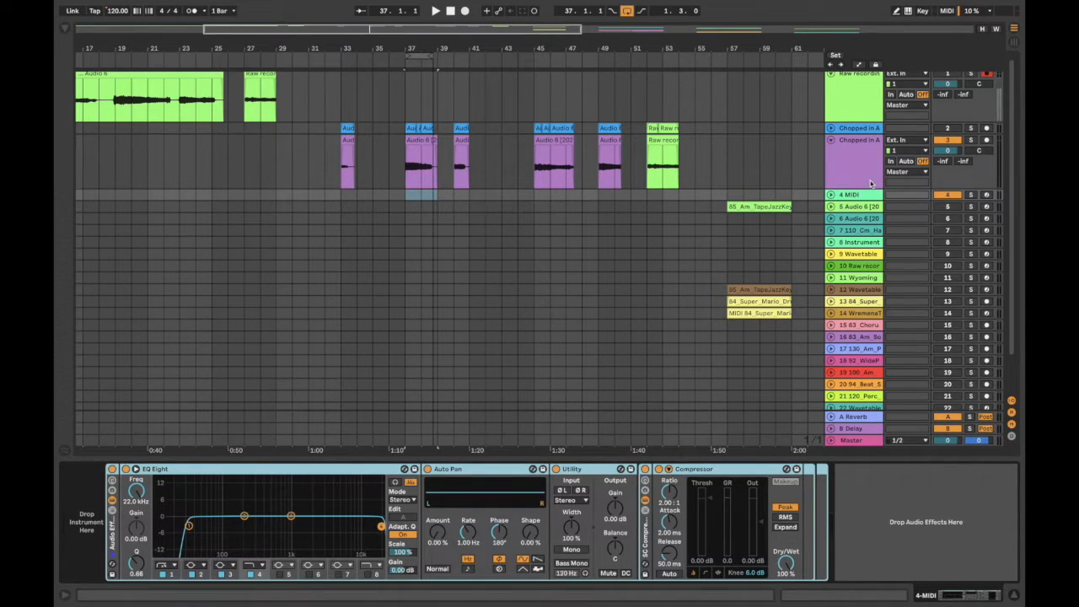
Load the consolidated Audio 6 clip from bar 37 into the new MIDI track's empty instrument slot as a Simpler.
left_click(415, 141)
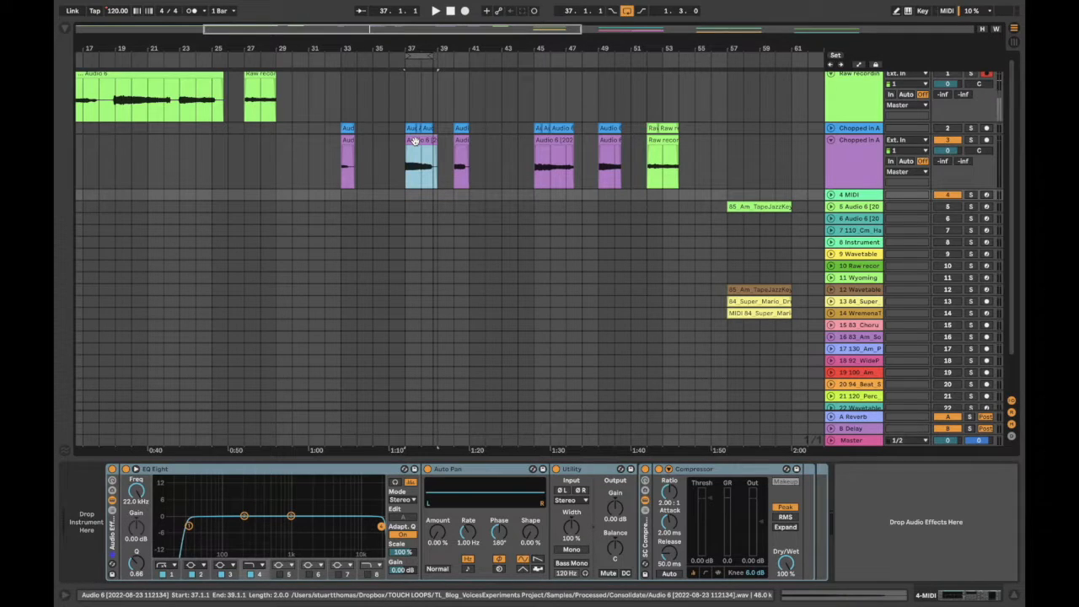
left_click(419, 147)
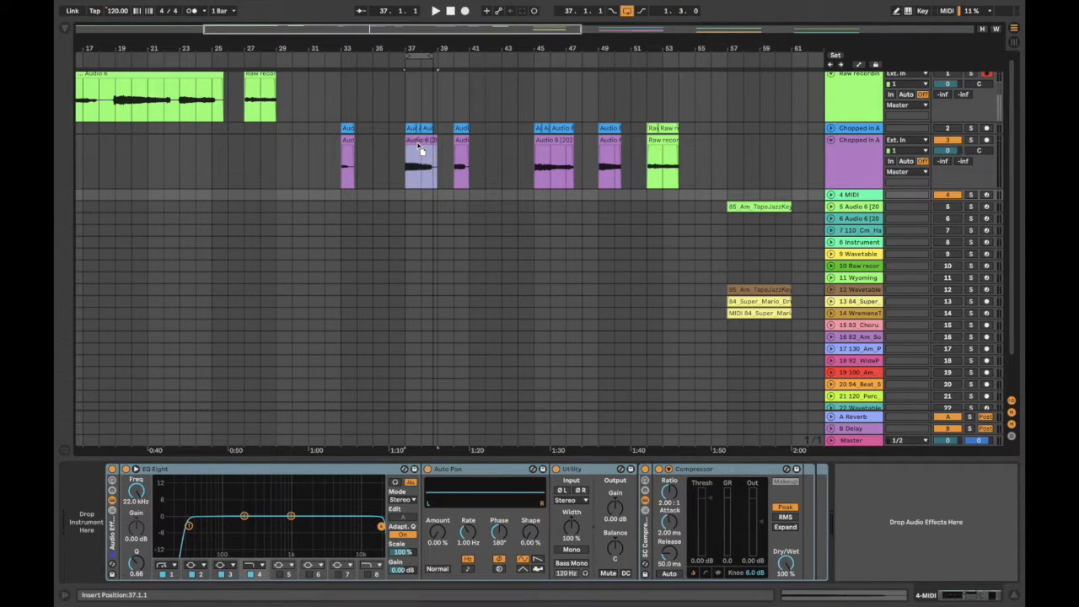
left_click_drag(419, 147, 88, 520)
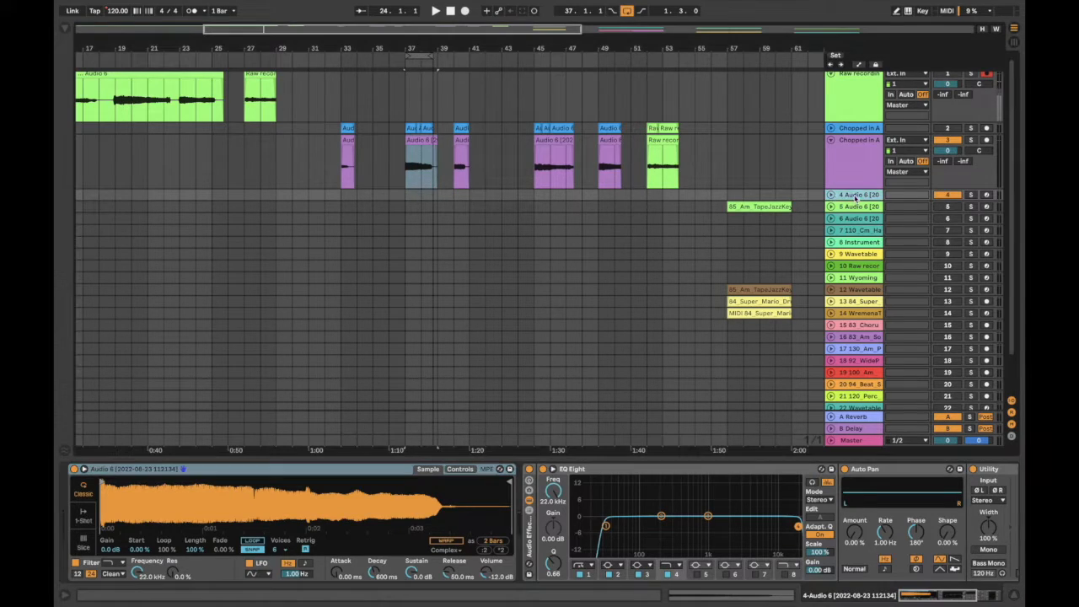
Check the notes of the 85_Am_TapeJazzKeys clip on track 5, then solo the track and play it looped from bar 57 to 61.
double_click(759, 206)
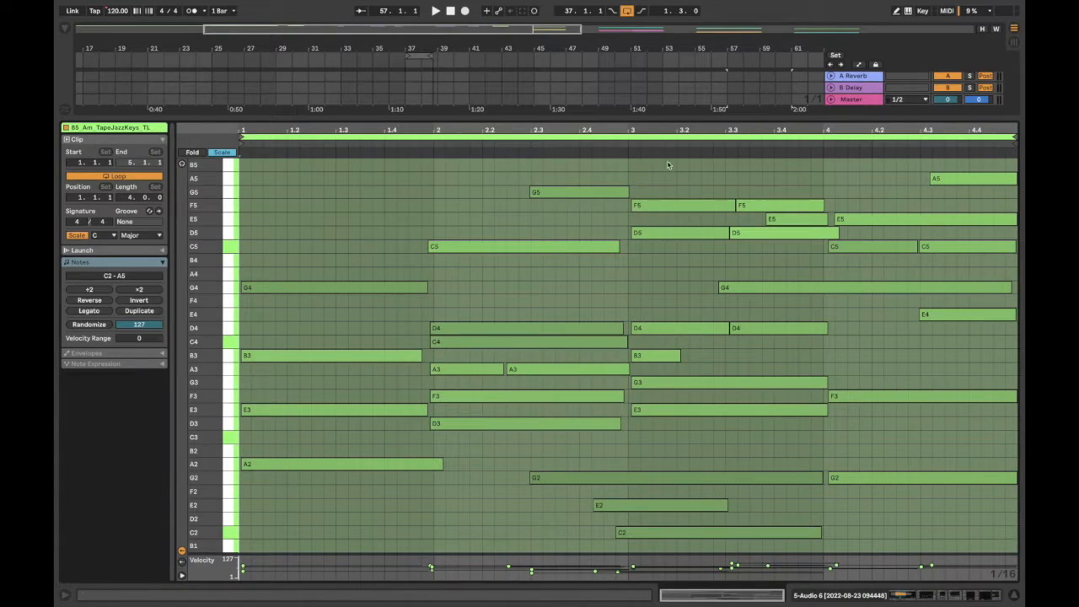
double_click(774, 116)
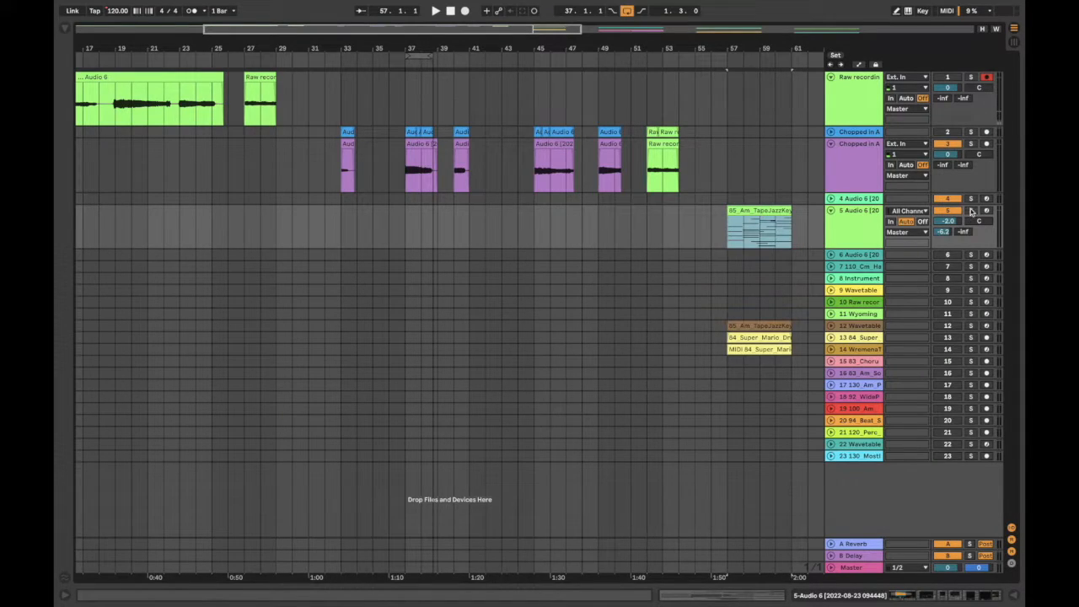
left_click(752, 211)
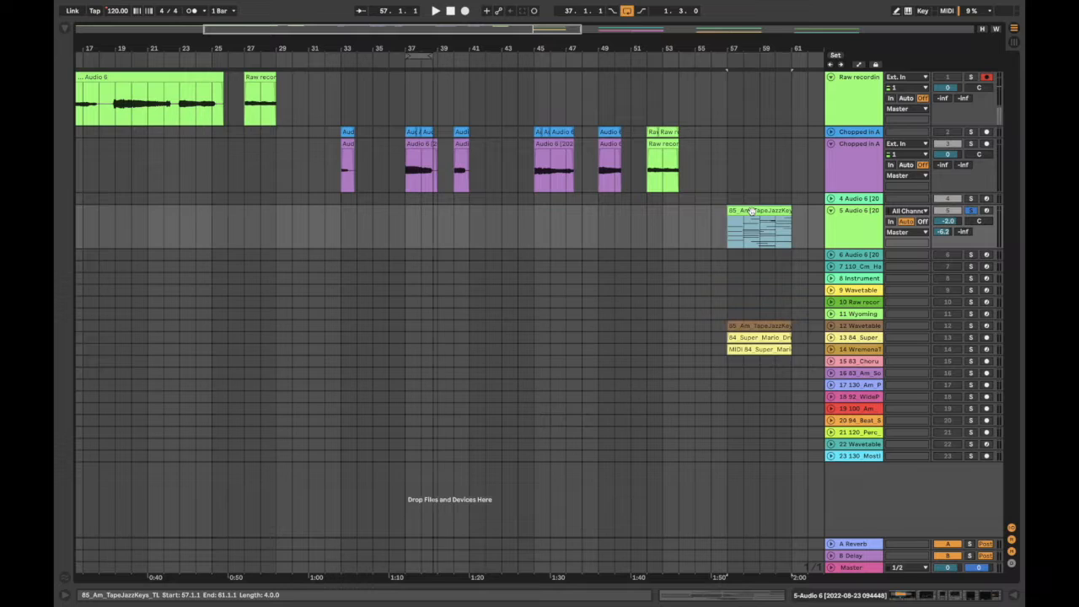
key("space")
key("shift+Tab")
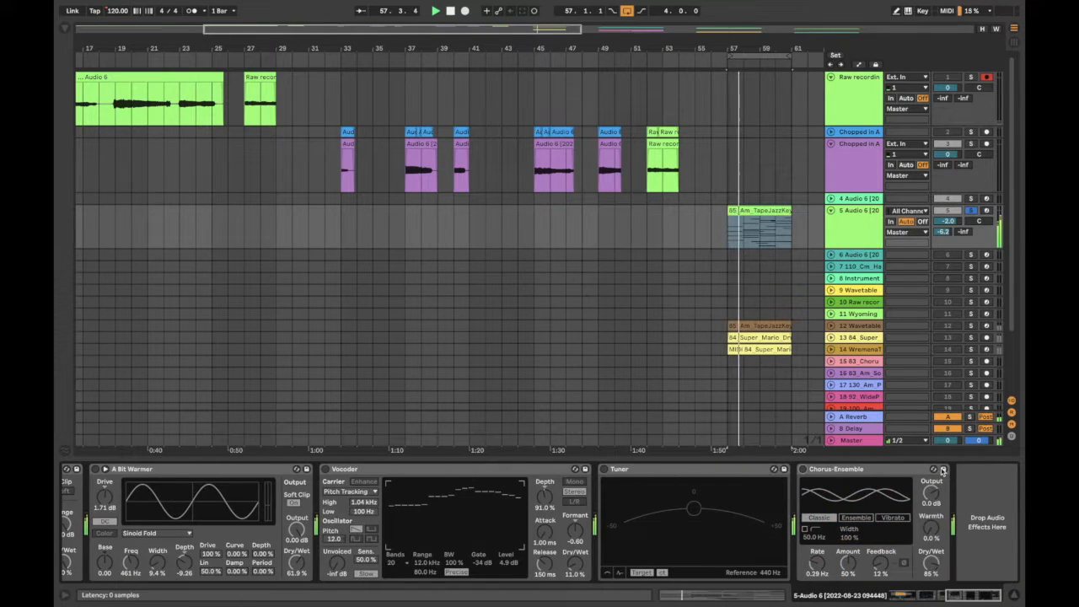
Turn off sample looping in the Simpler on track 5.
scroll(344, 550, "left", 15)
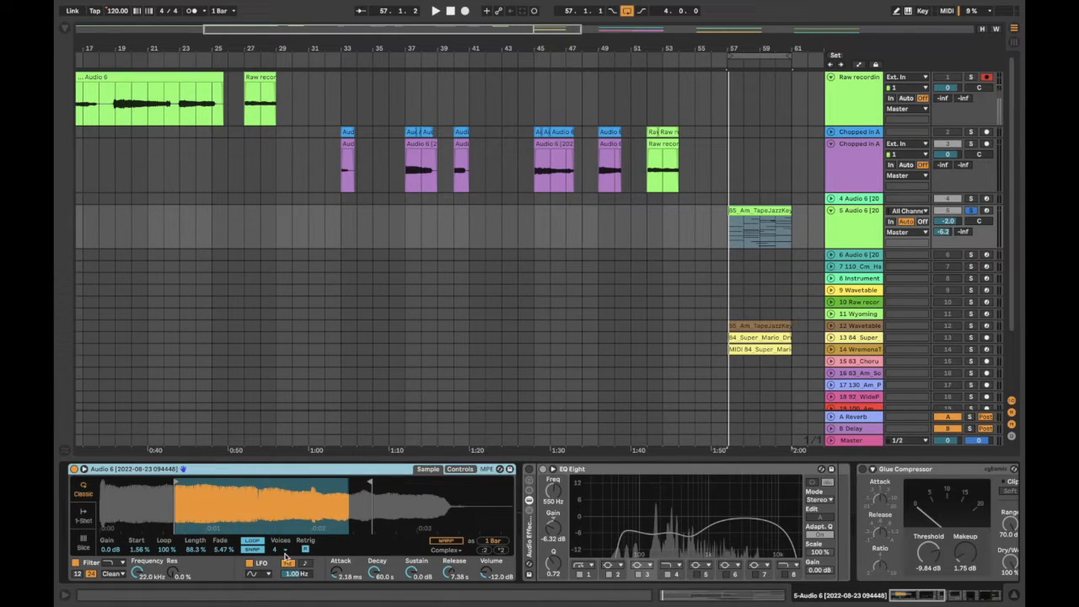
left_click(254, 540)
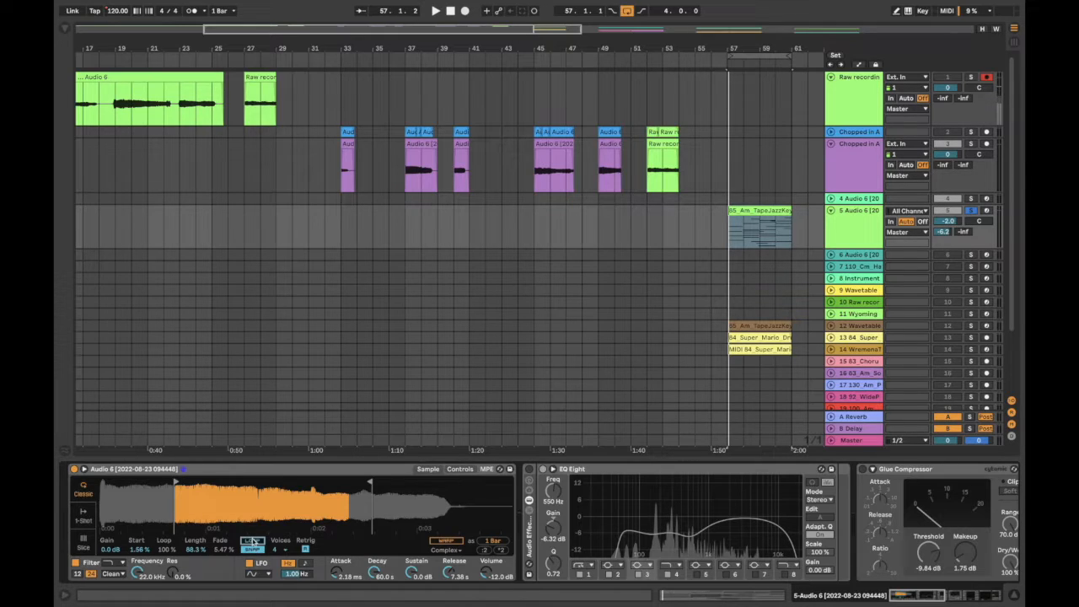
Turn sample looping on in track 5's Simpler and reposition the start and end markers around the middle of the waveform.
left_click(253, 540)
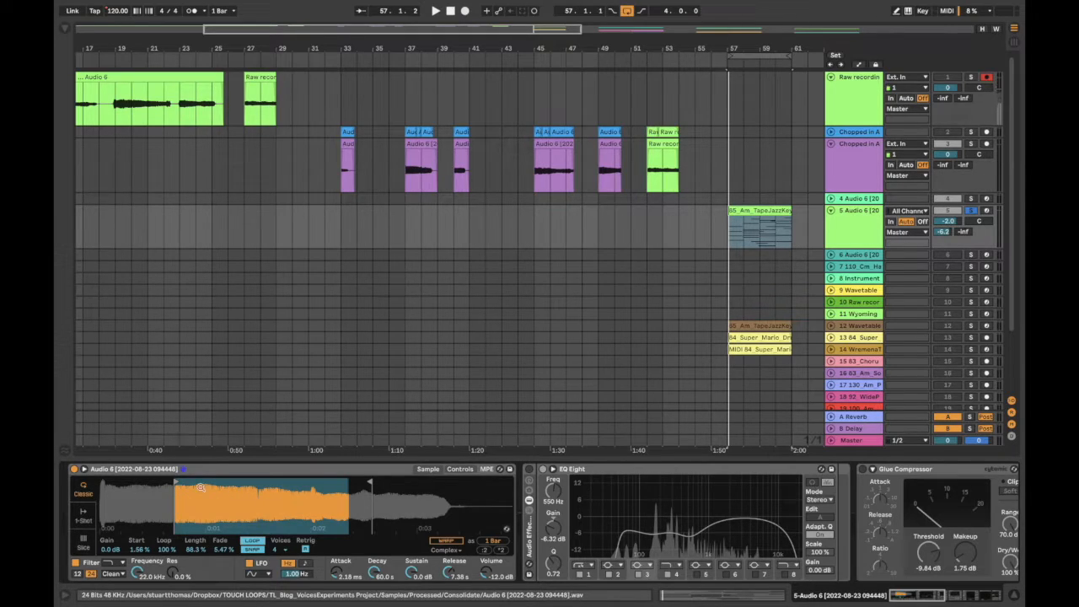
left_click_drag(369, 484, 578, 478)
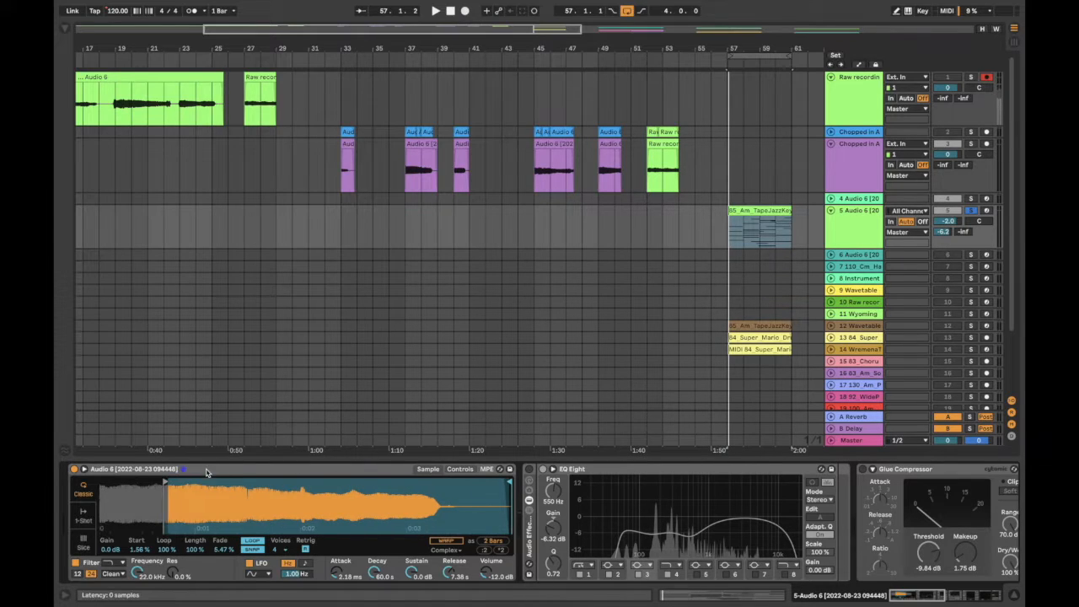
mouse_move(166, 482)
left_mouse_down()
mouse_move(102, 482)
mouse_move(194, 483)
left_mouse_up()
left_click_drag(508, 486, 341, 494)
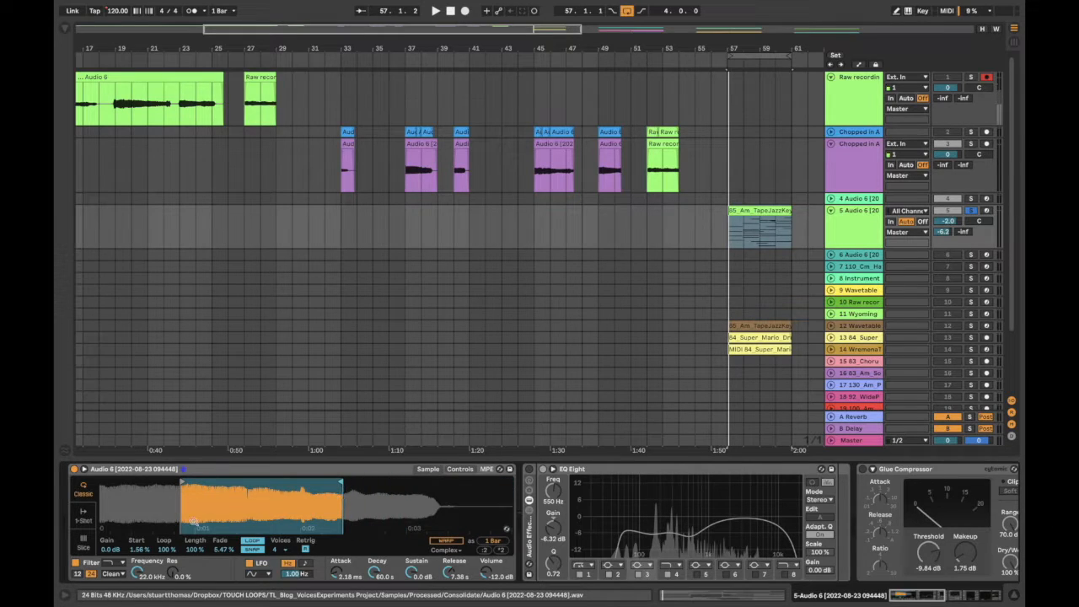
Set the Simpler's loop length to 87.5% and its loop fade to 10.9%, keeping the voice count at 4.
left_click_drag(194, 549, 194, 562)
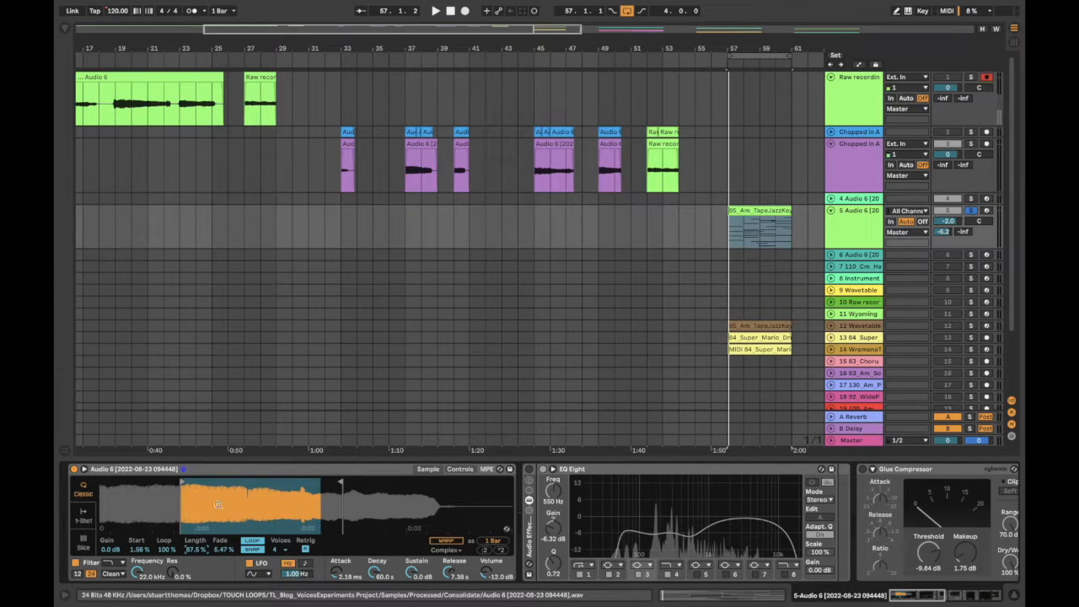
left_click_drag(223, 549, 224, 559)
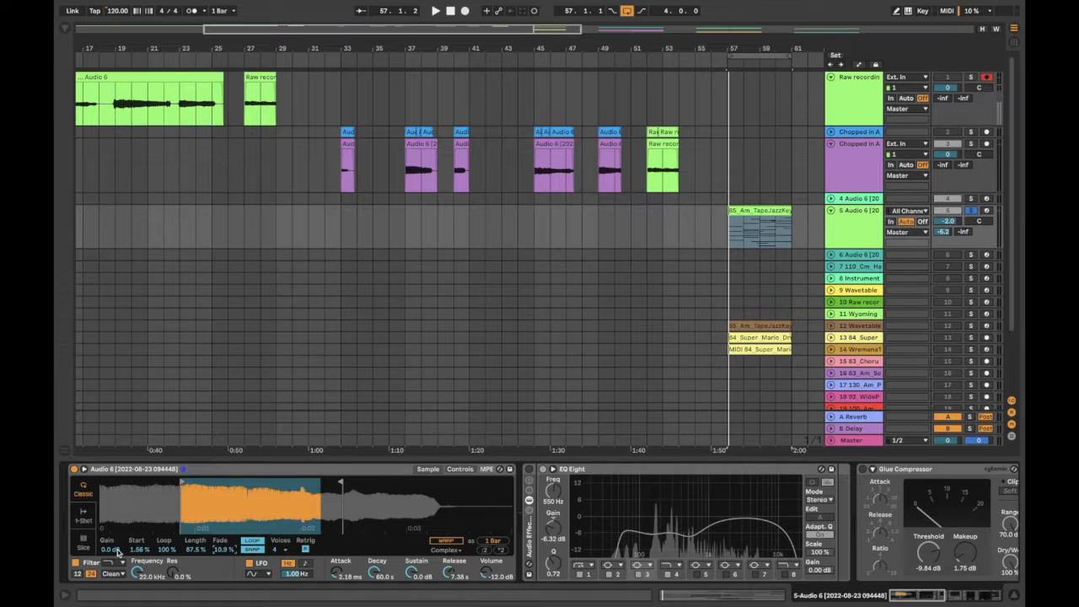
left_click(274, 550)
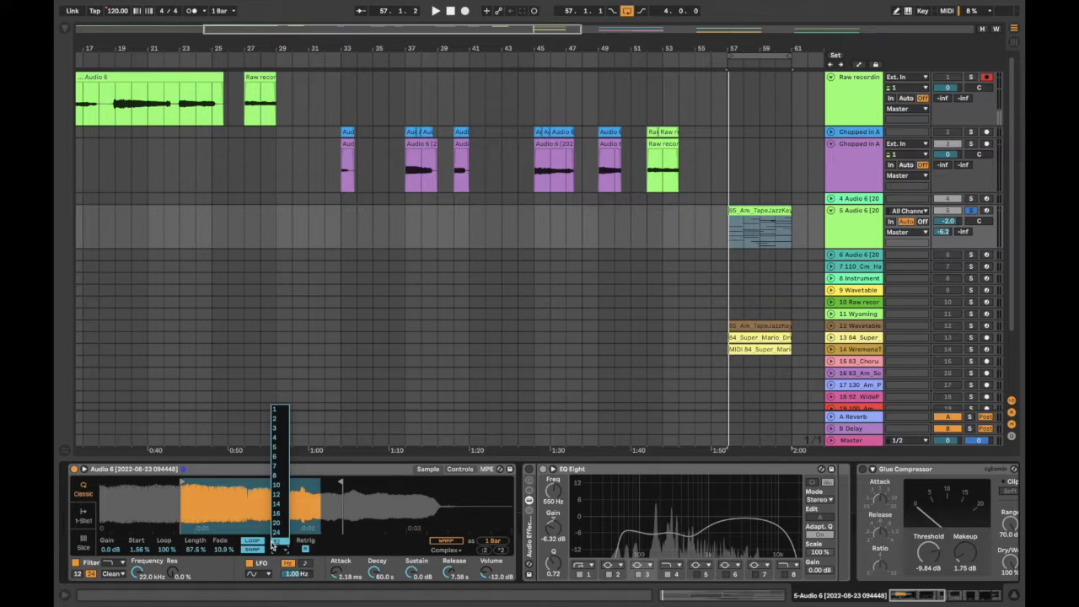
left_click(278, 439)
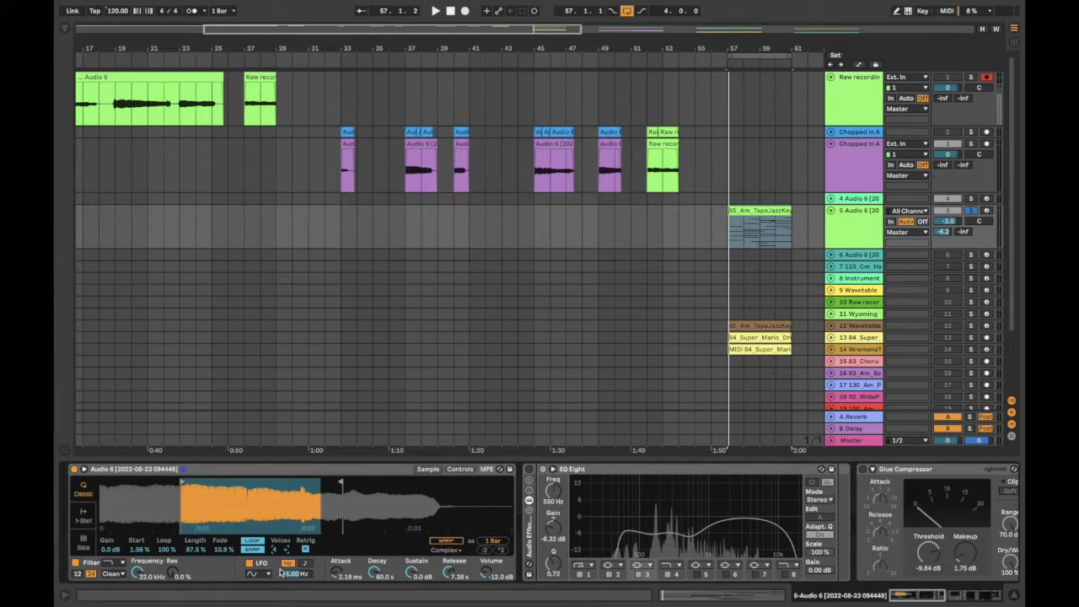
left_click(306, 552)
Audition the clip and widen the Simpler's sound with Spread at 66% and Ran>Pan at 75%.
left_click(464, 470)
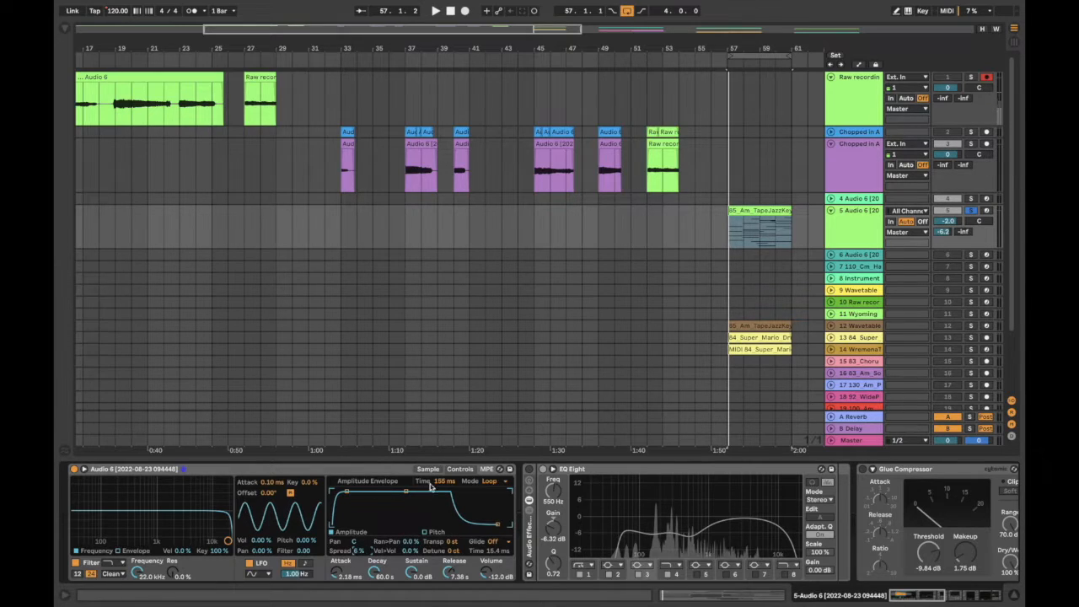
key("space")
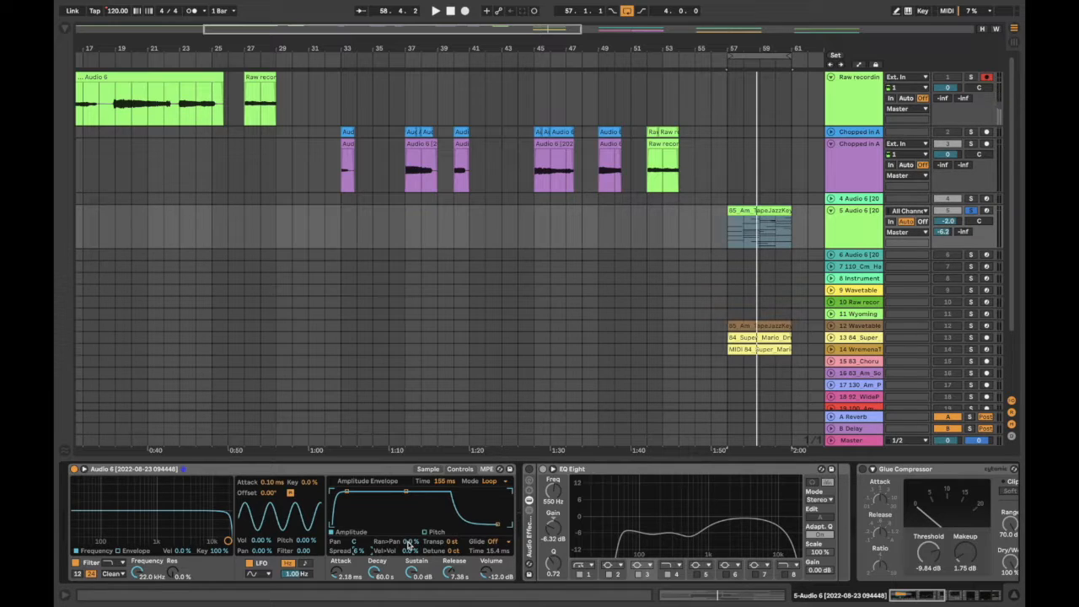
key("space")
left_click_drag(409, 544, 409, 527)
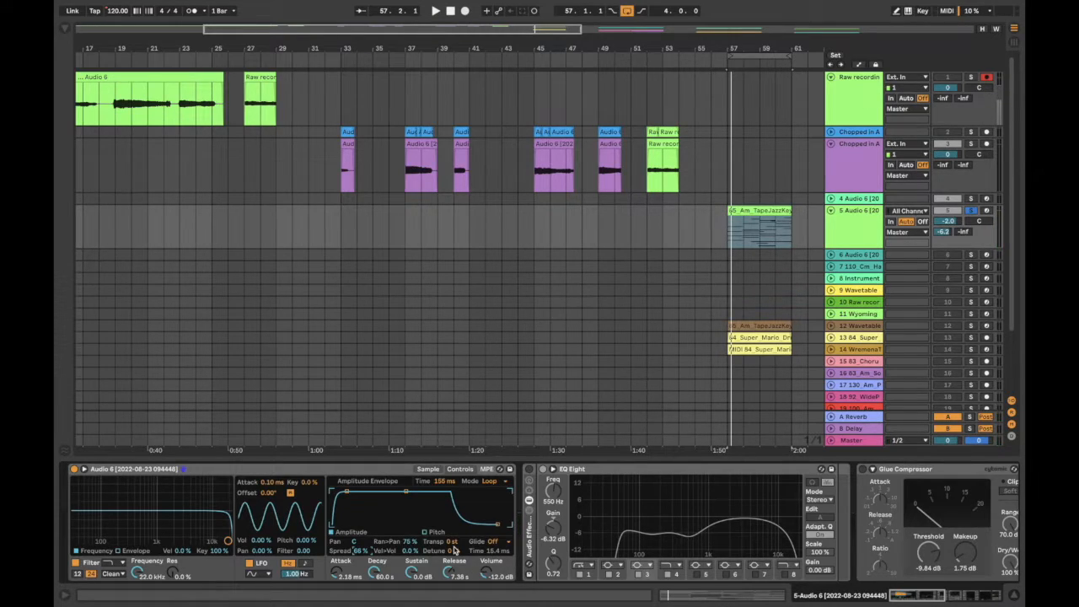
Set the Simpler's glide mode to Portamento and adjust the glide time to 85.1 ms while the clip plays.
left_click(495, 542)
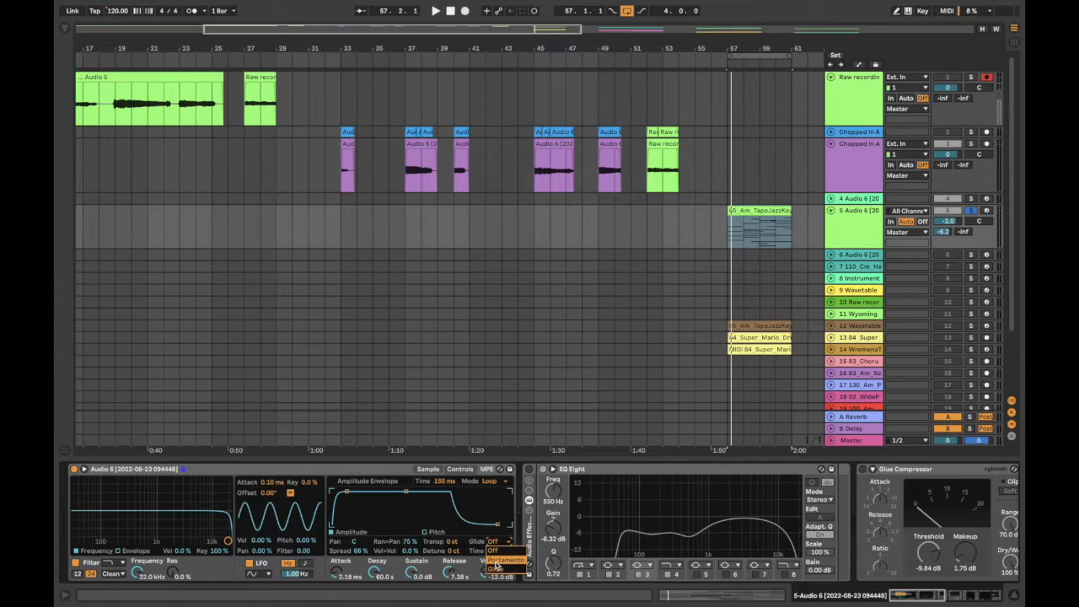
left_click(496, 563)
key("space")
left_click_drag(499, 551, 498, 506)
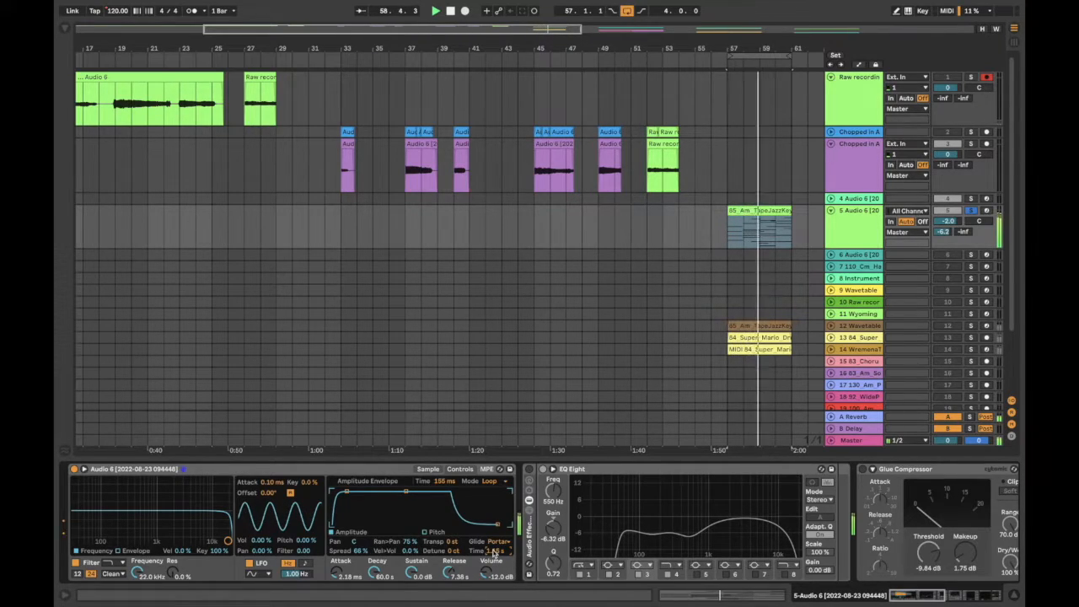
left_click_drag(495, 552, 495, 578)
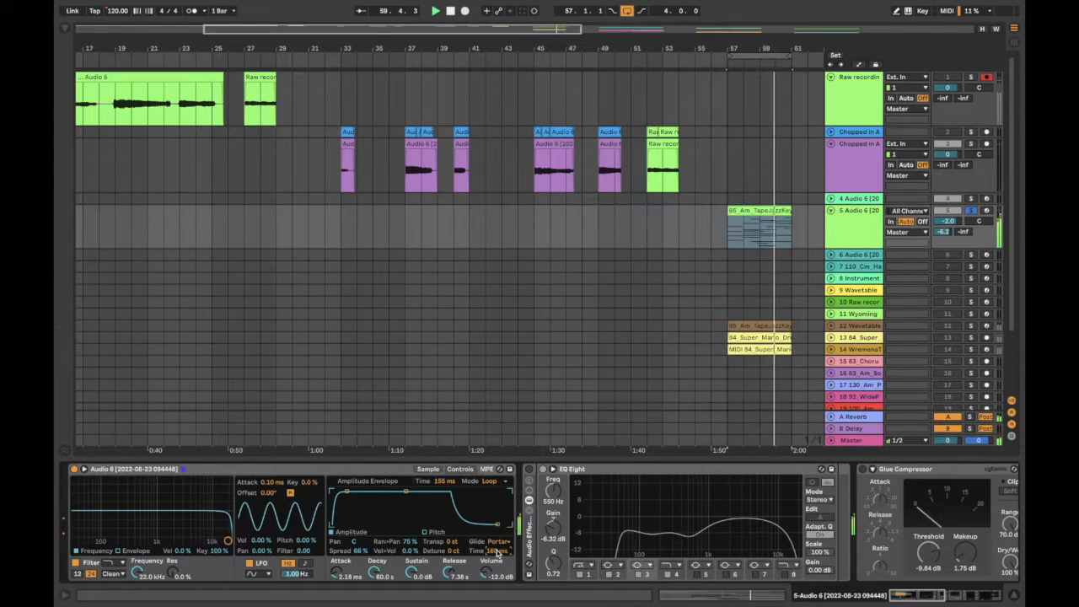
left_click_drag(498, 551, 498, 560)
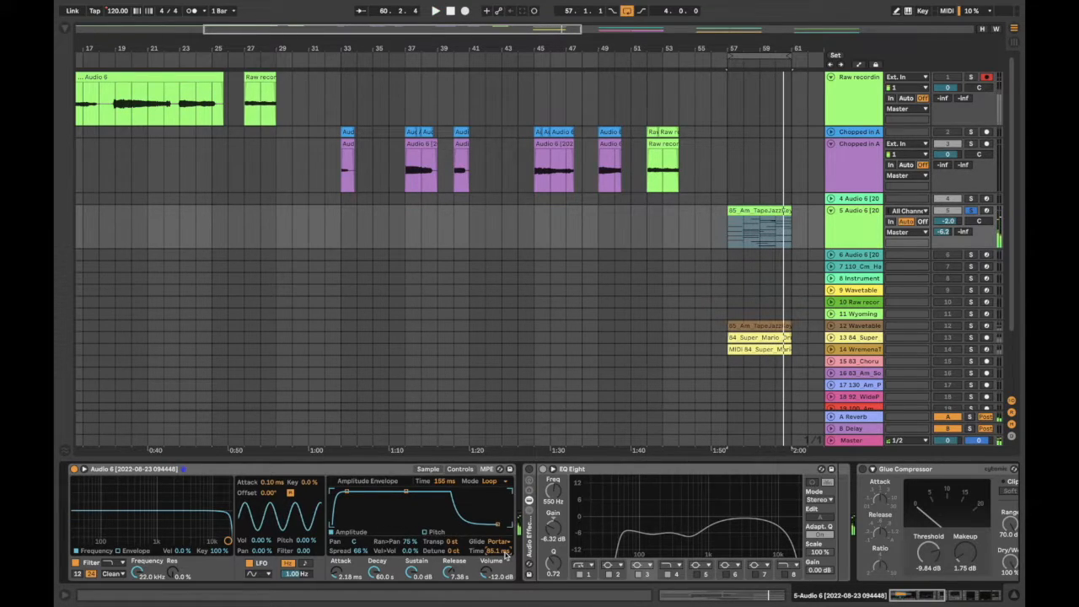
Review the Simpler's voice count options and the overlapping notes of the 85_Am_TapeJazzKeys clip.
left_click(428, 470)
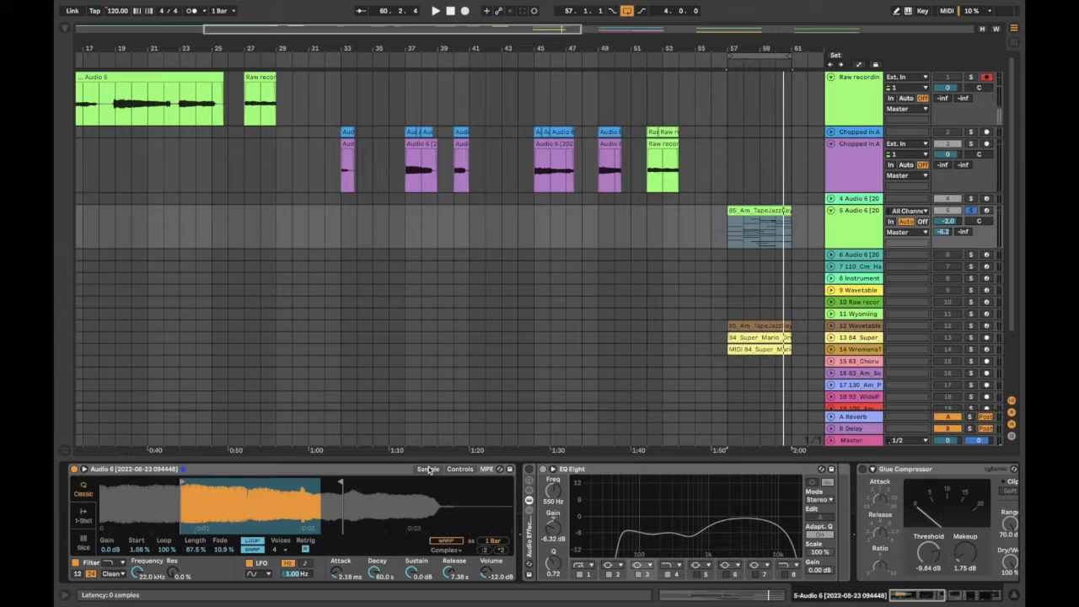
left_click(279, 550)
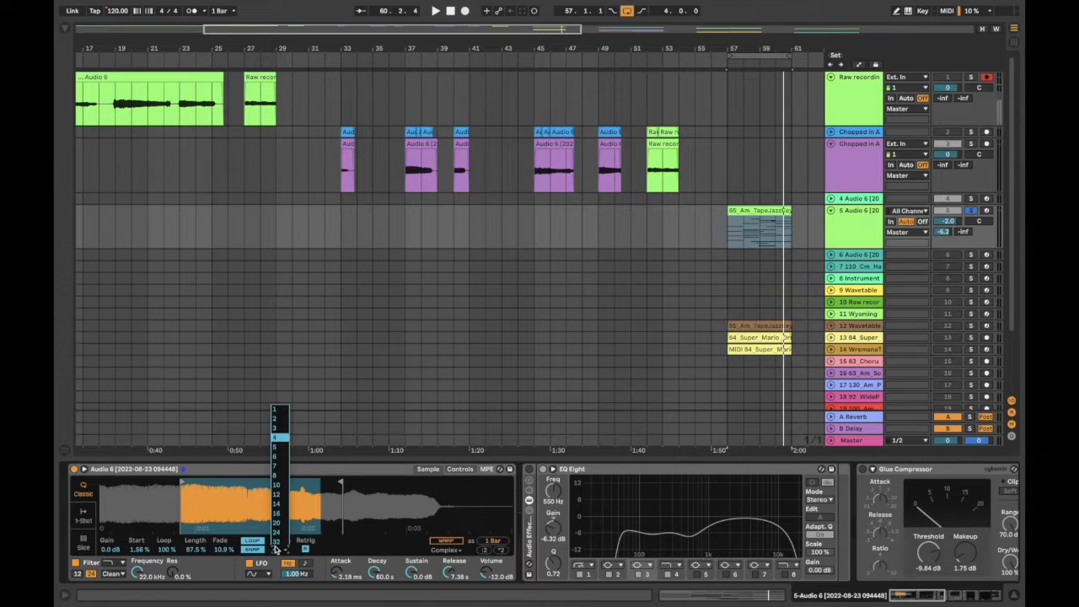
left_click(284, 473)
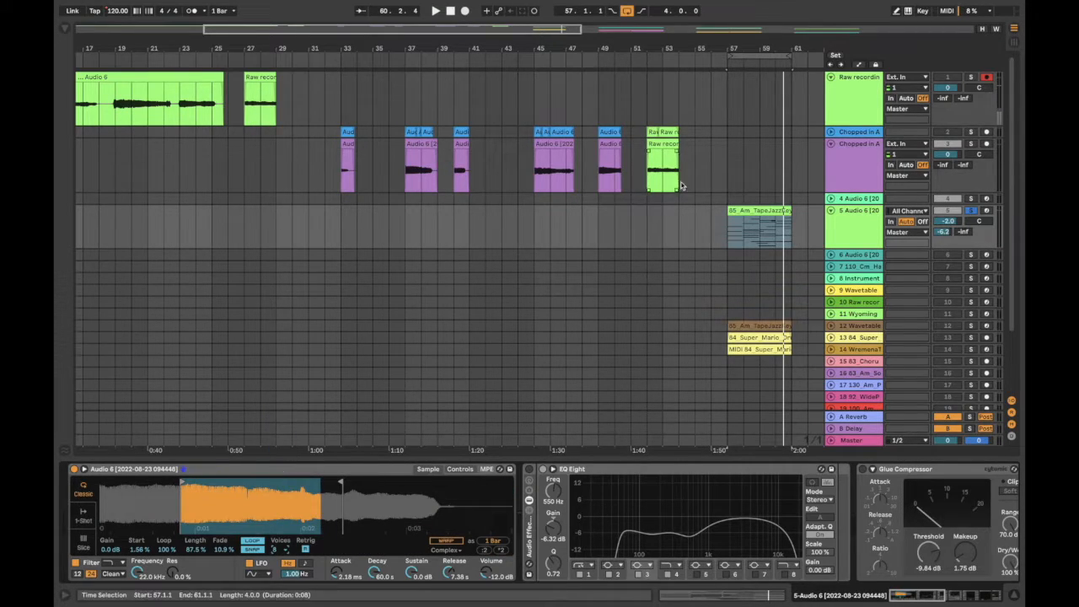
double_click(773, 214)
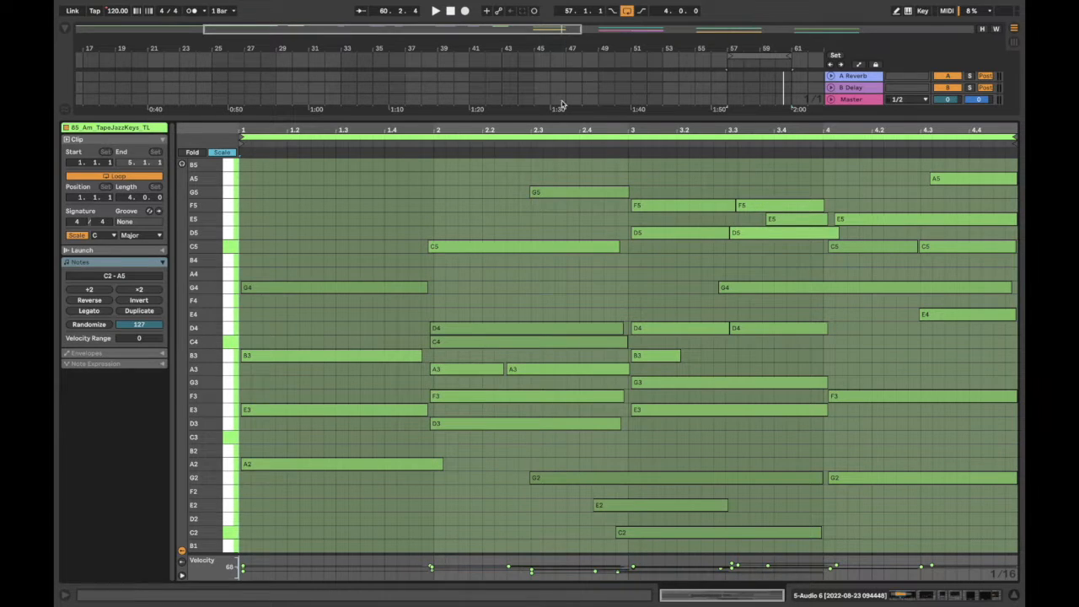
left_click(721, 119)
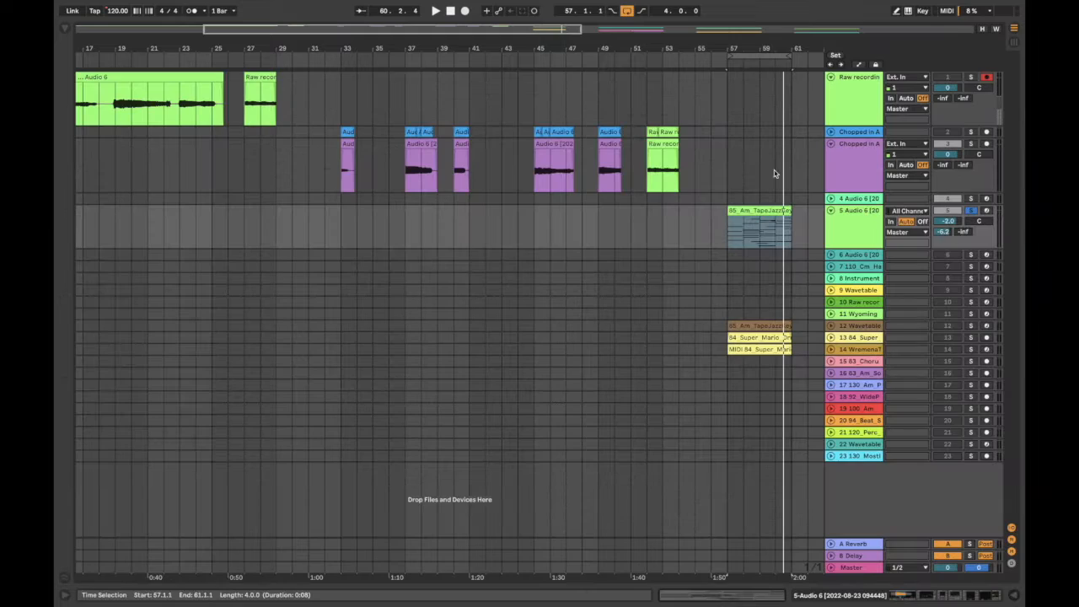
Reopen track 5's Simpler, audition the TapeJazzKeys clip and show the Simpler's envelope and LFO controls.
double_click(855, 231)
key("space")
left_click(460, 469)
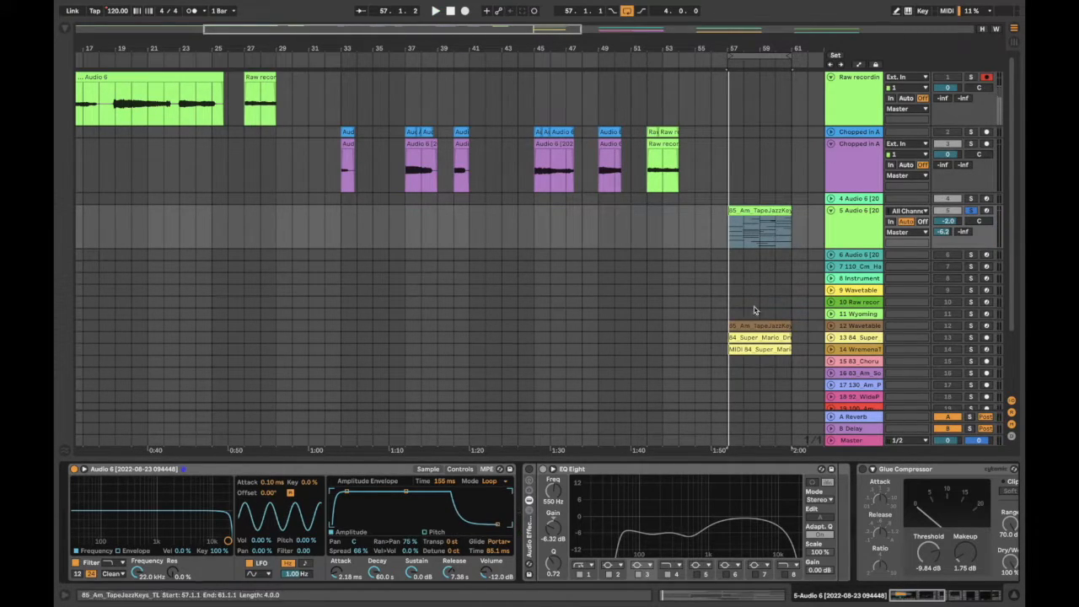
Clear the solo on track 5 and play the raw Audio 6 recording from bar 6 for comparison.
scroll(270, 84, "left", 10)
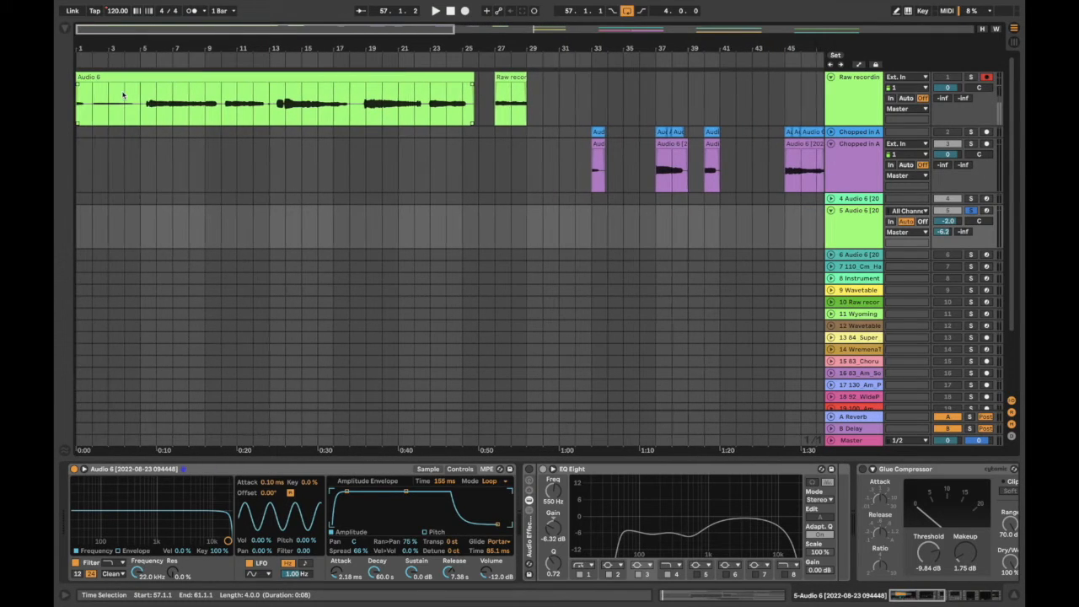
left_click(147, 112)
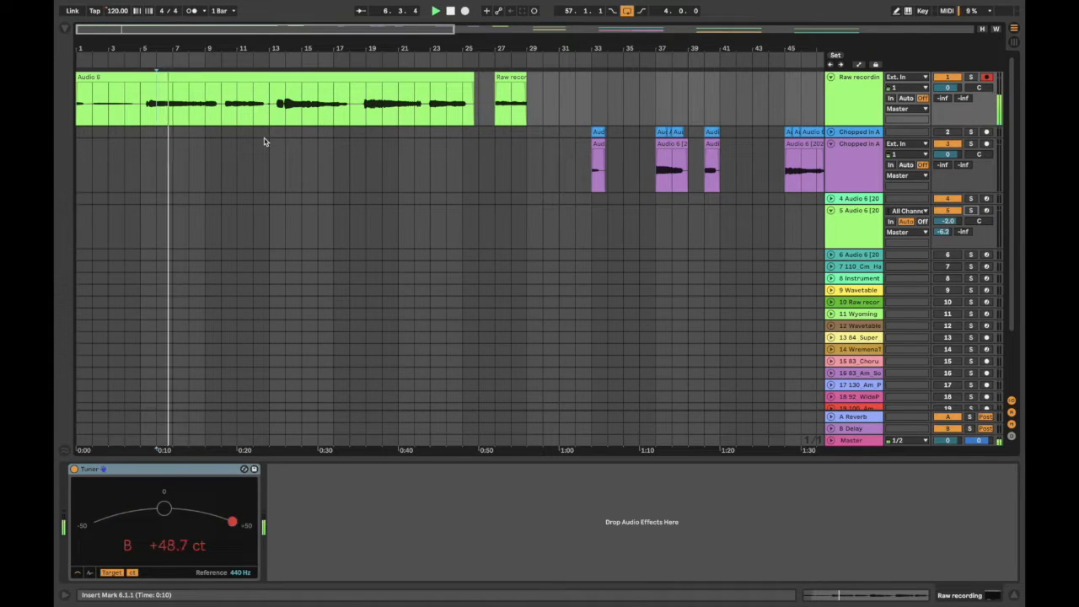
scroll(515, 160, "right", 10)
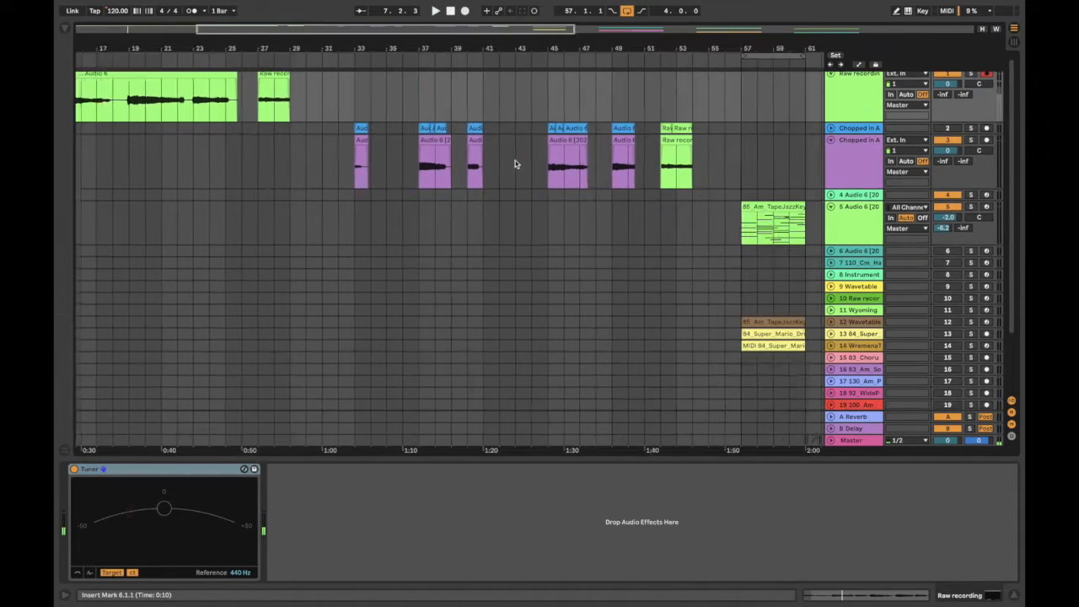
While the TapeJazzKeys clip plays, set the Simpler's LFO amounts to 16.4% volume, 68% pan and 3.23% pitch.
left_click(478, 221)
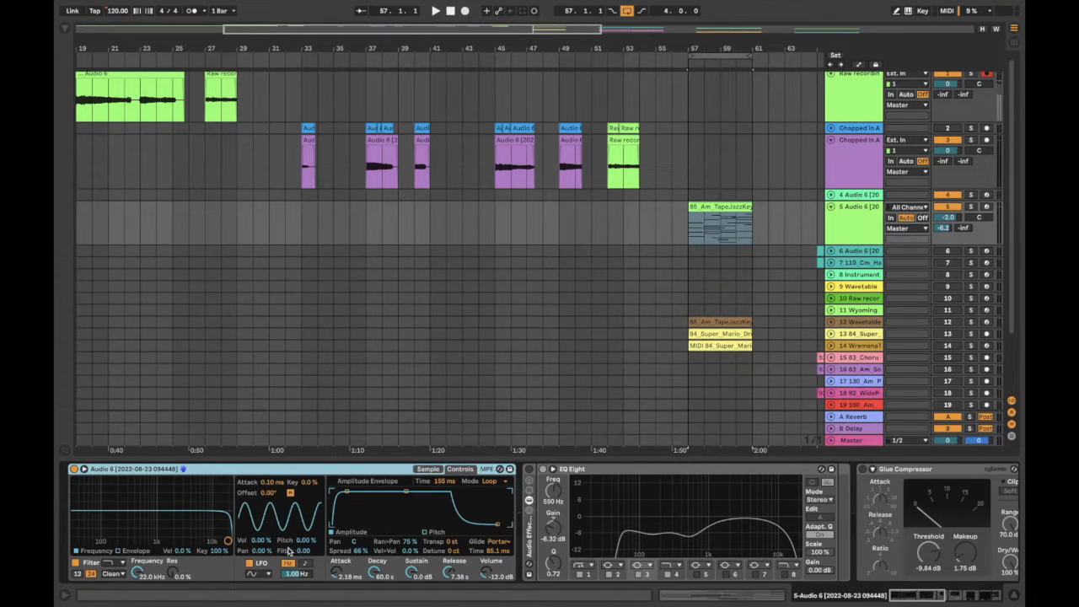
key("space")
left_click_drag(303, 539, 303, 504)
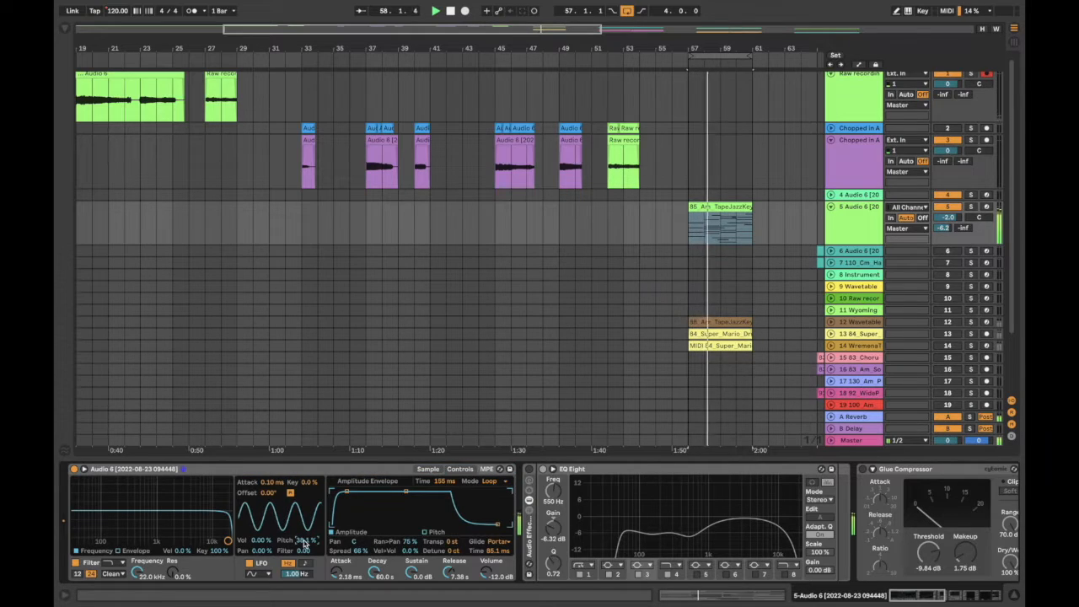
left_click_drag(304, 544, 303, 582)
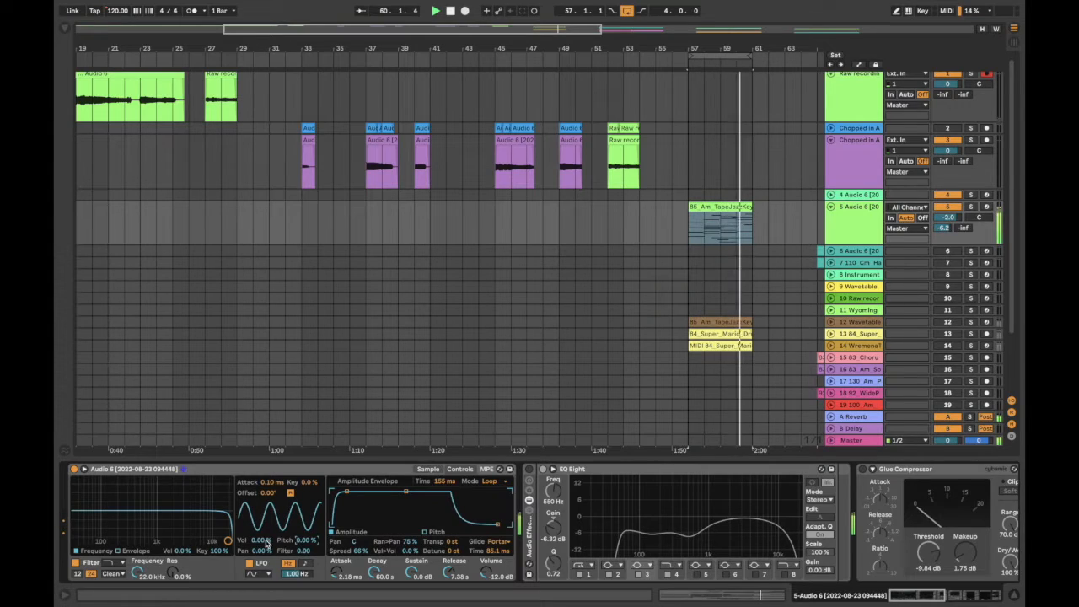
left_click_drag(262, 540, 262, 518)
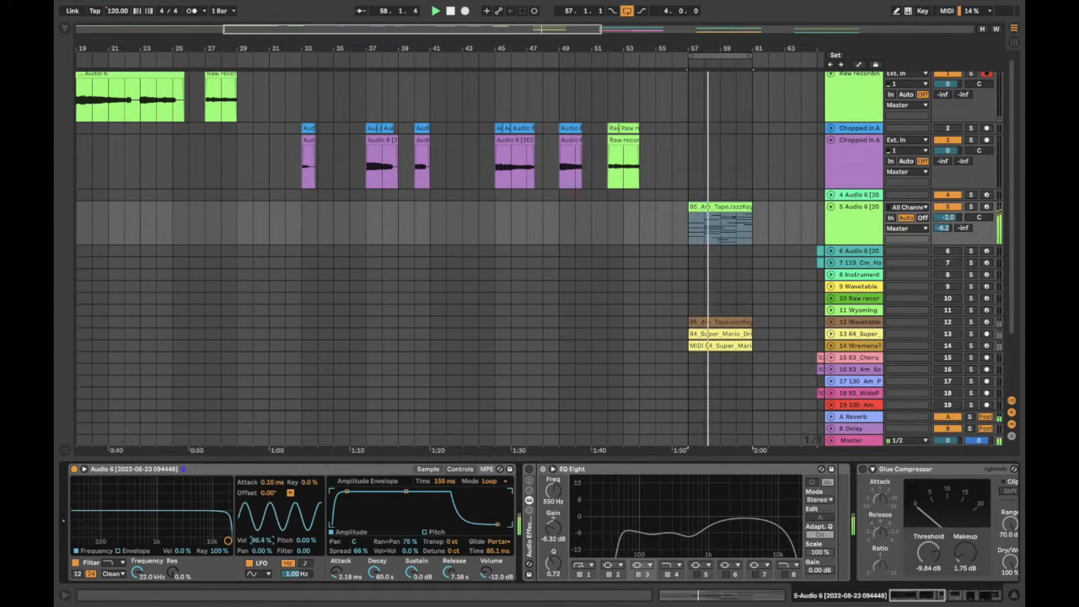
left_click_drag(260, 551, 305, 543)
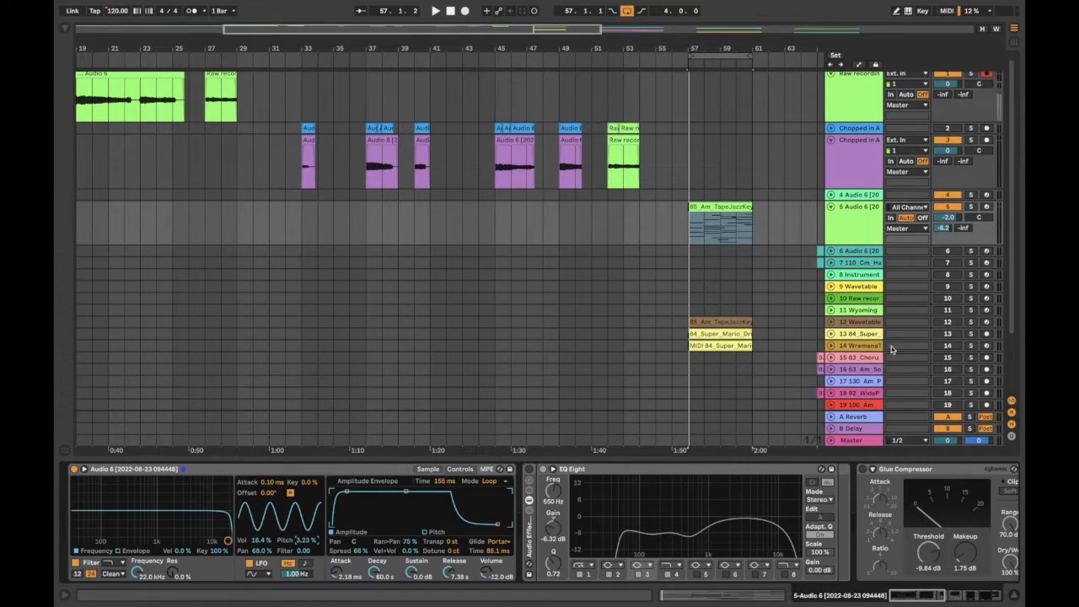
Check the Reverb on return track A and switch on the Audio Effect Rack on track 5.
left_click(853, 417)
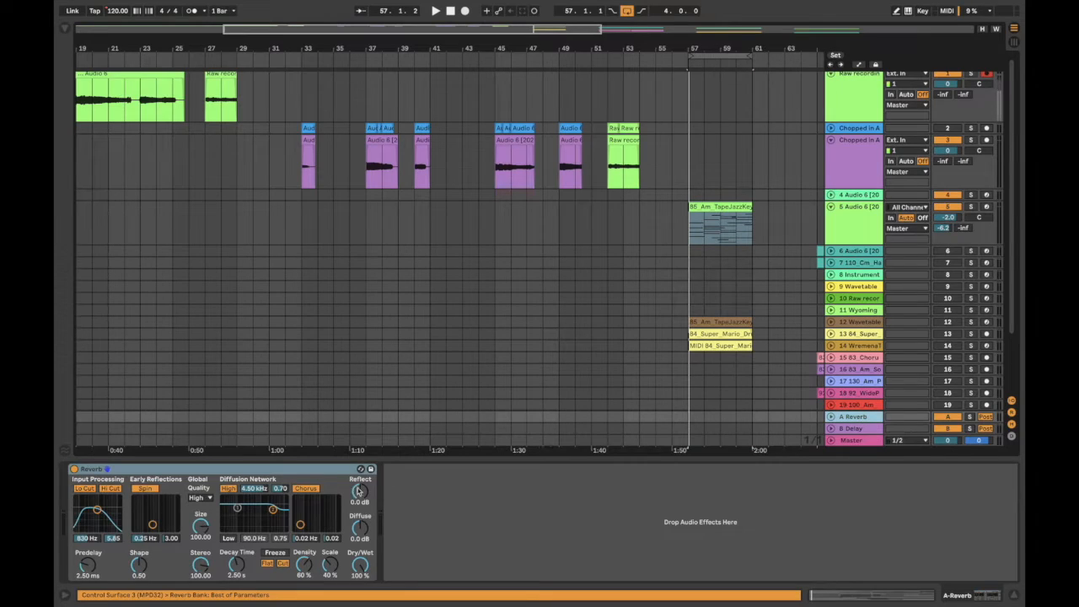
left_click(843, 221)
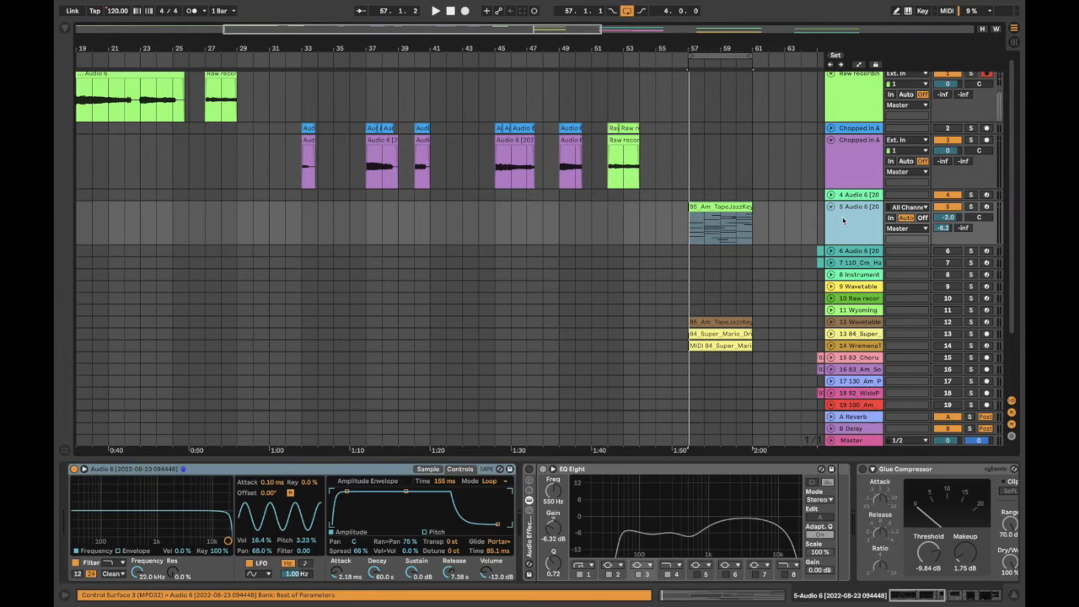
left_click(530, 470)
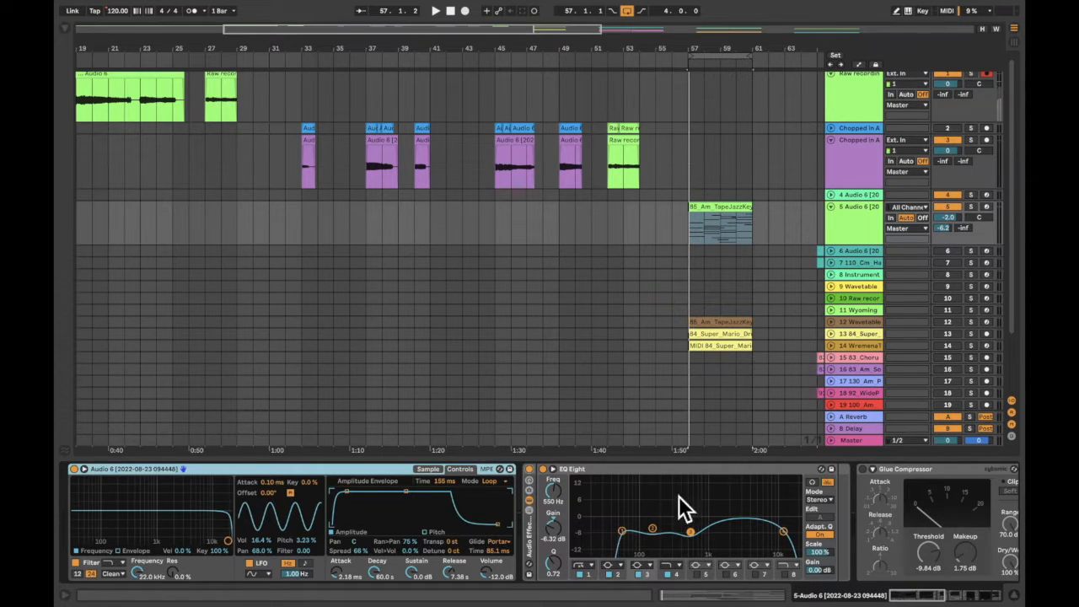
Switch on the Glue Compressor and A Bit Warmer in track 5's effect rack and select the Vocoder.
scroll(759, 506, "right", 5)
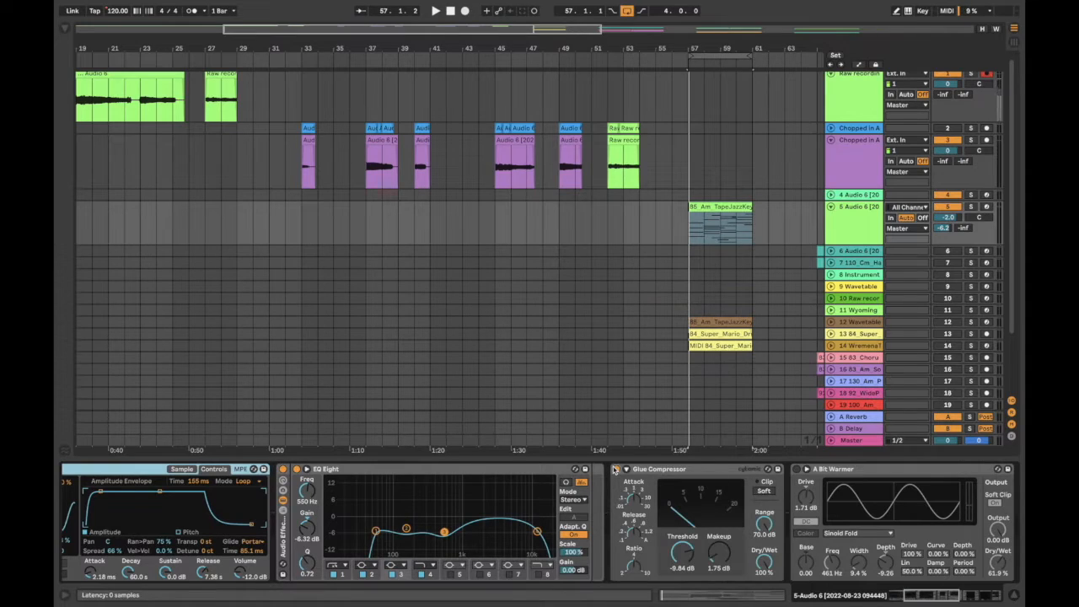
left_click(857, 469)
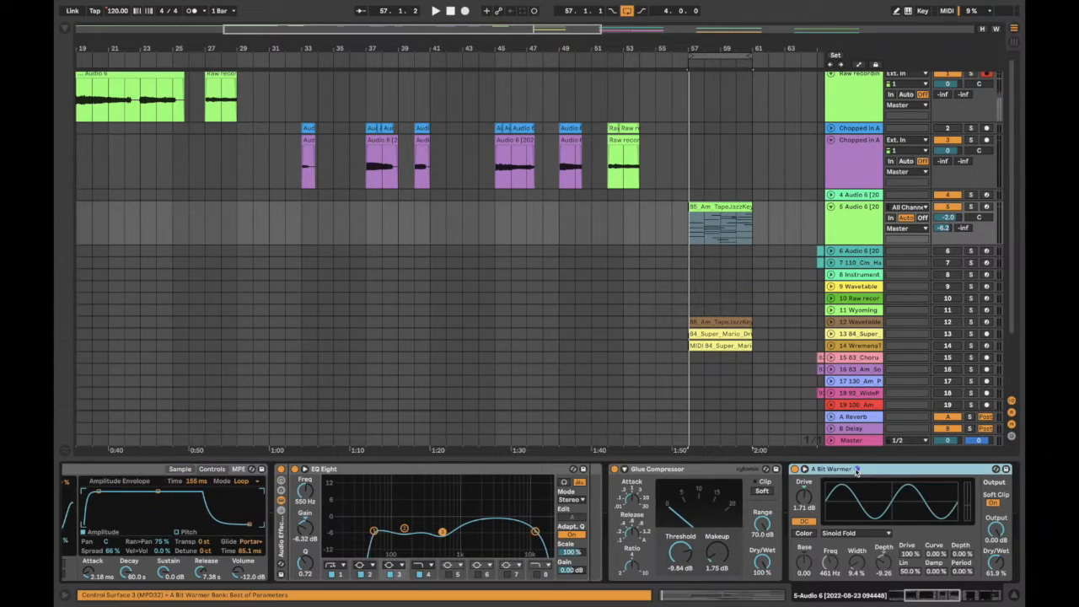
scroll(847, 484, "right", 3)
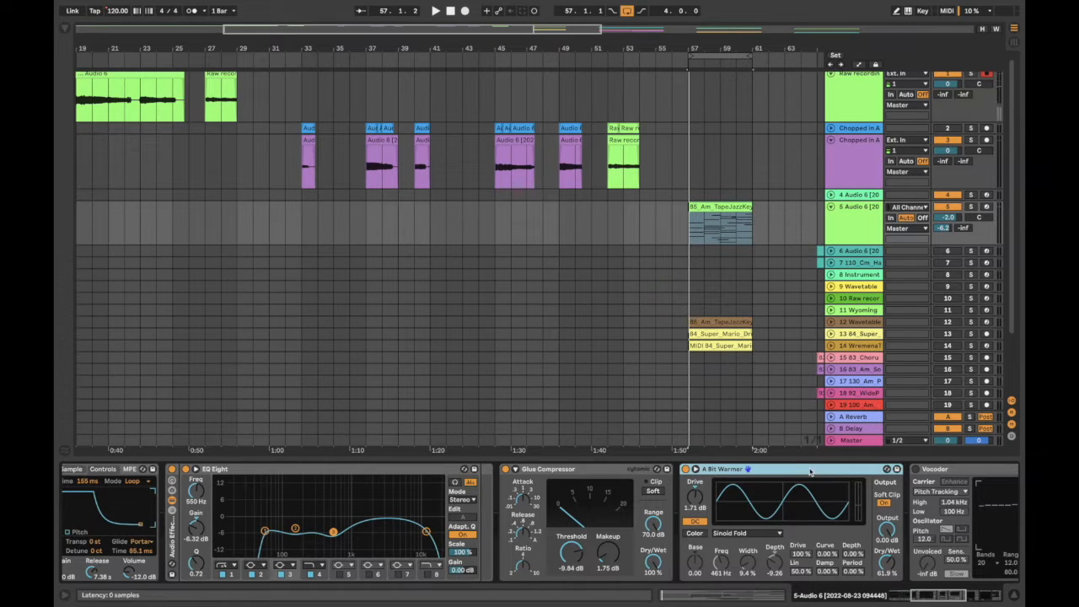
scroll(801, 472, "right", 4)
left_click(784, 469)
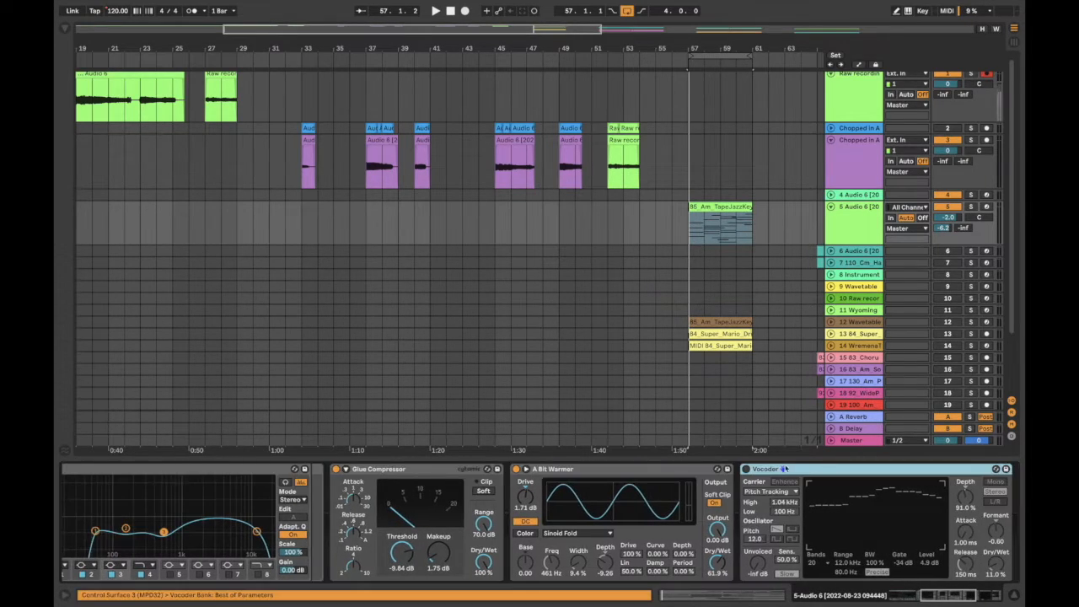
Switch on the Vocoder in track 5's effects chain and audition the TapeJazzKeys clip with its Dry/Wet at 100%.
scroll(817, 491, "right", 3)
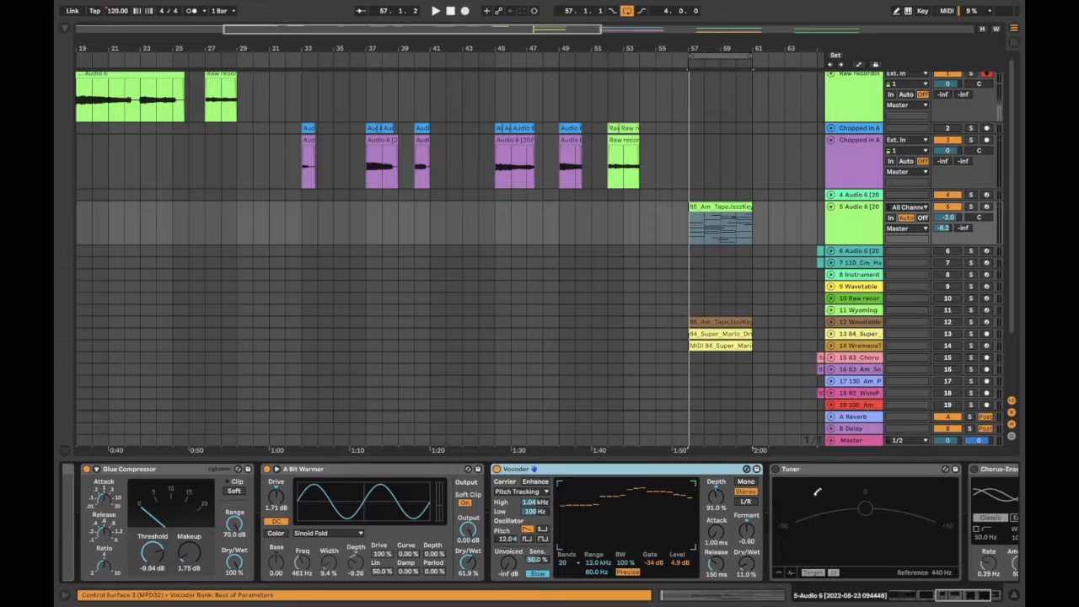
scroll(816, 492, "left", 2)
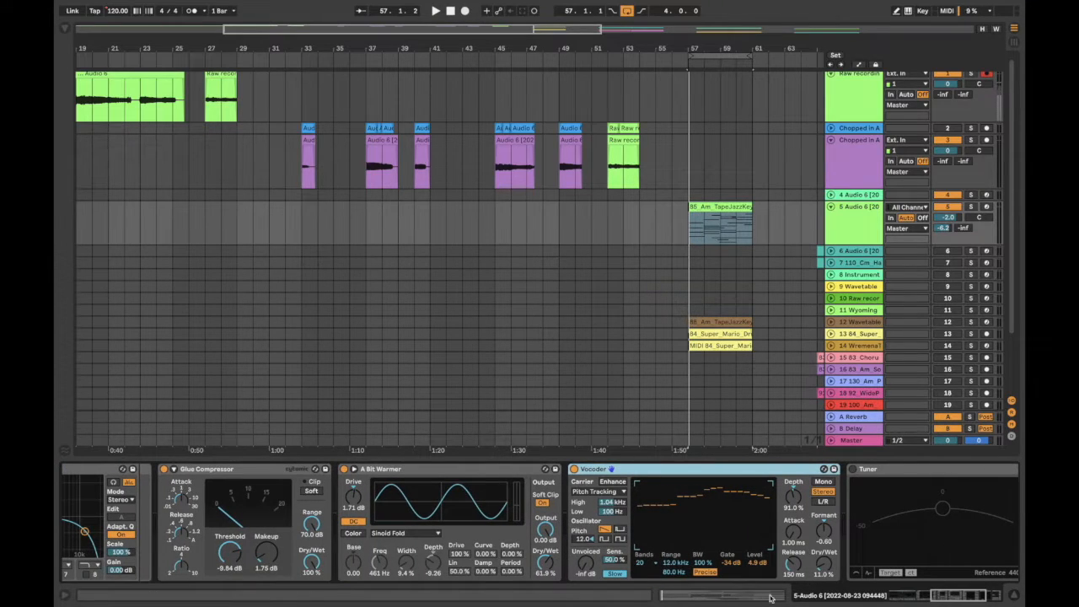
key("space")
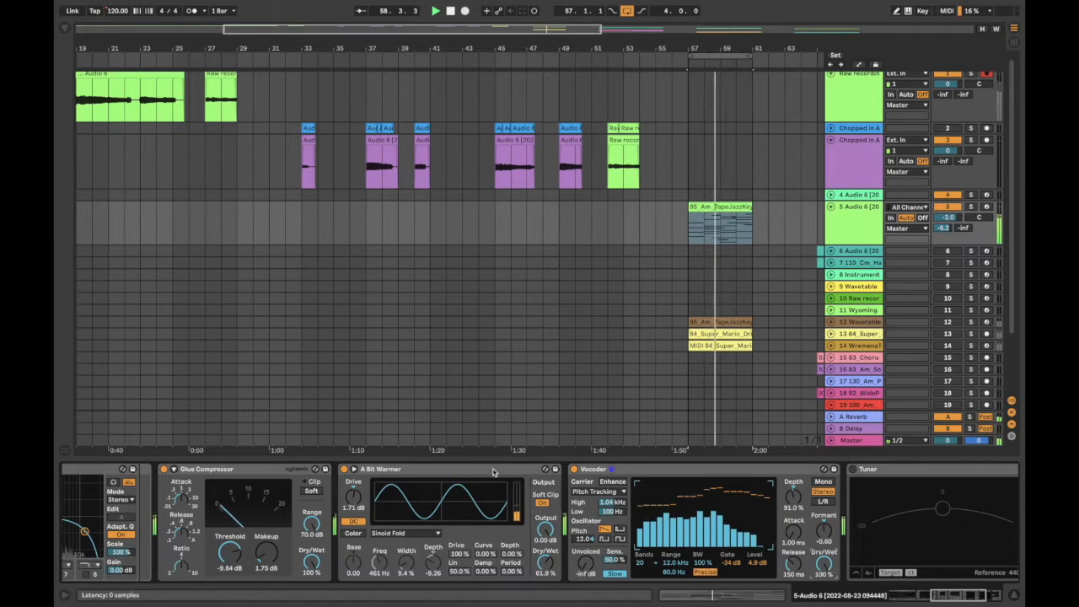
key("space")
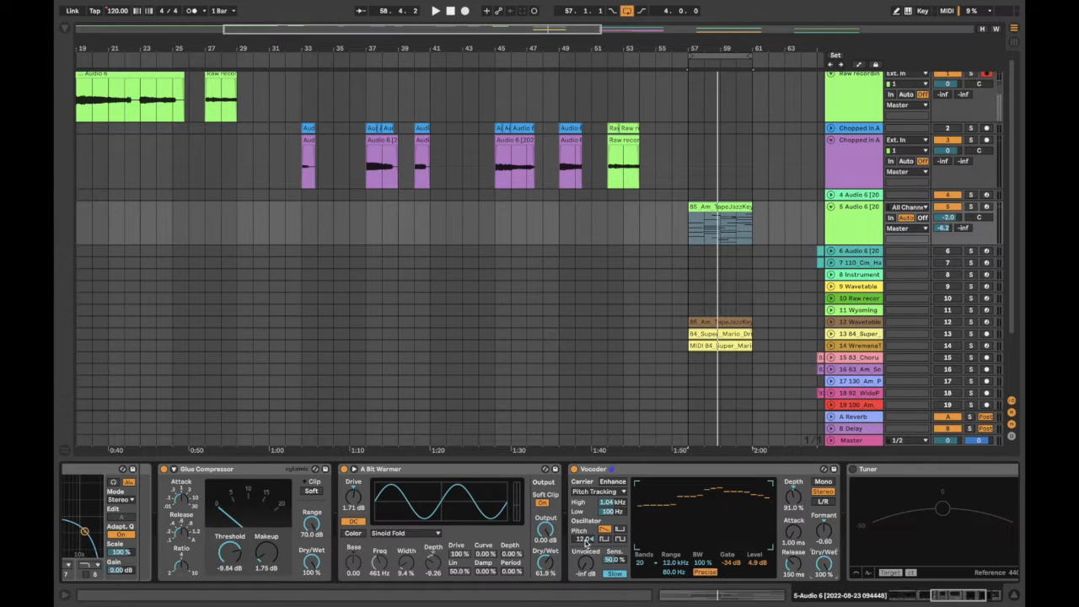
scroll(585, 528, "left", 8)
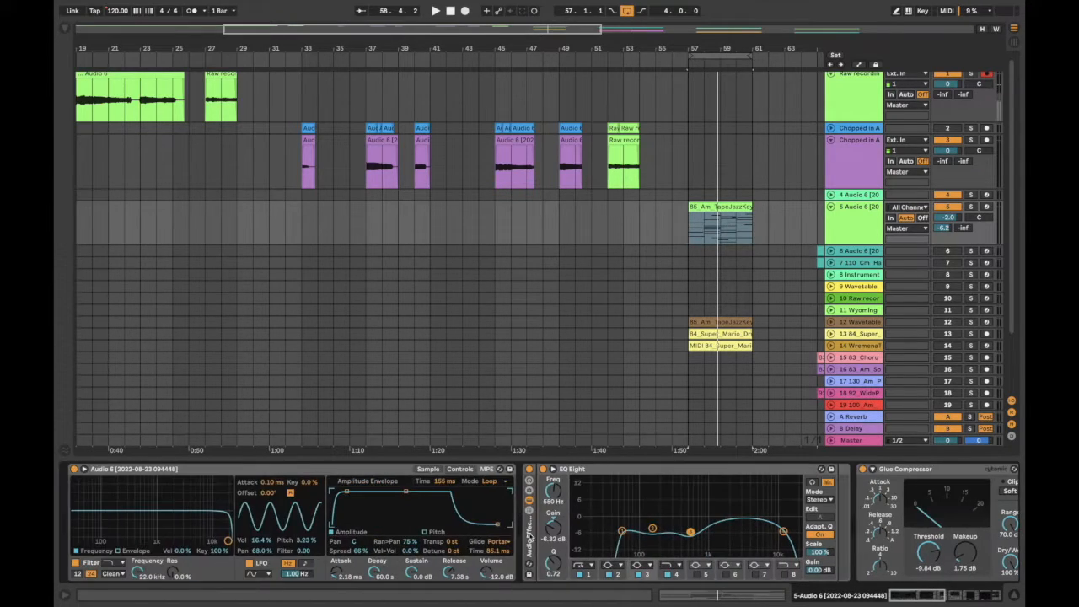
scroll(858, 540, "right", 10)
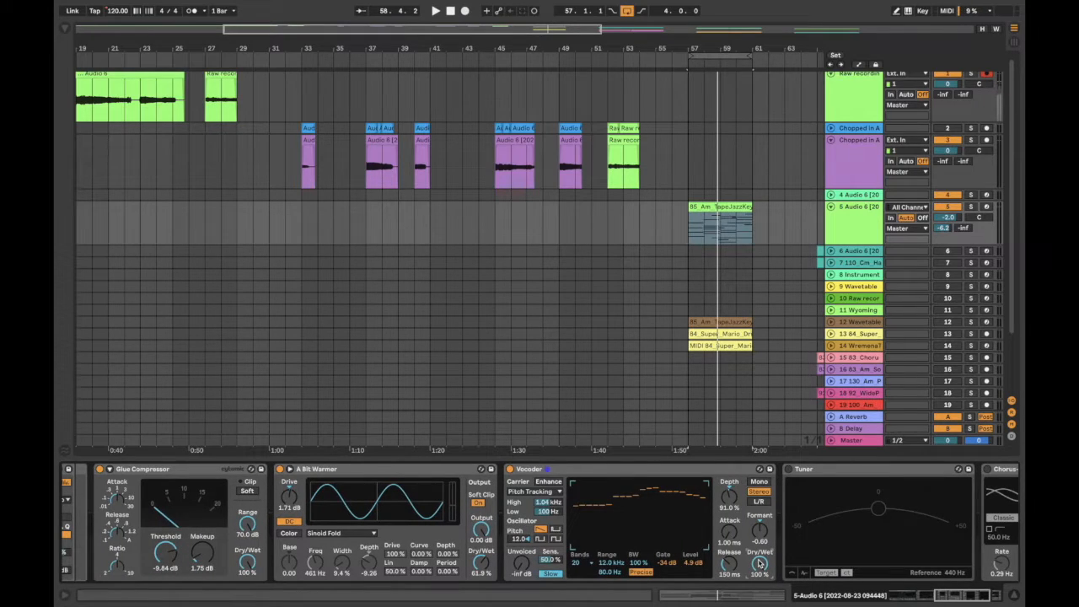
While the TapeJazzKeys clip plays, adjust the Vocoder's Dry/Wet and settle on 23%.
key("space")
left_click_drag(759, 562, 759, 606)
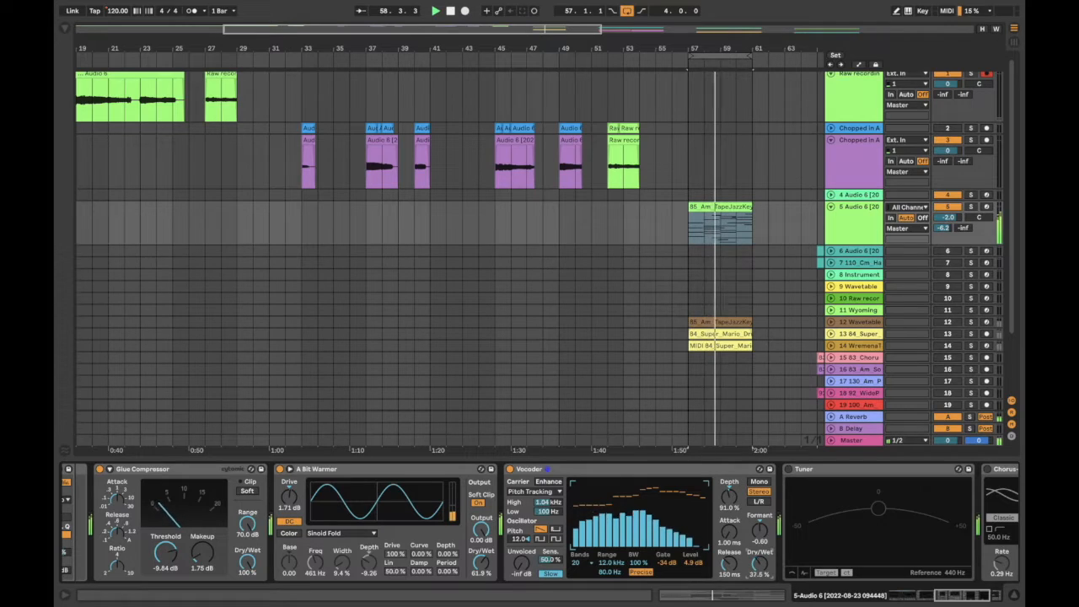
left_click_drag(759, 563, 759, 582)
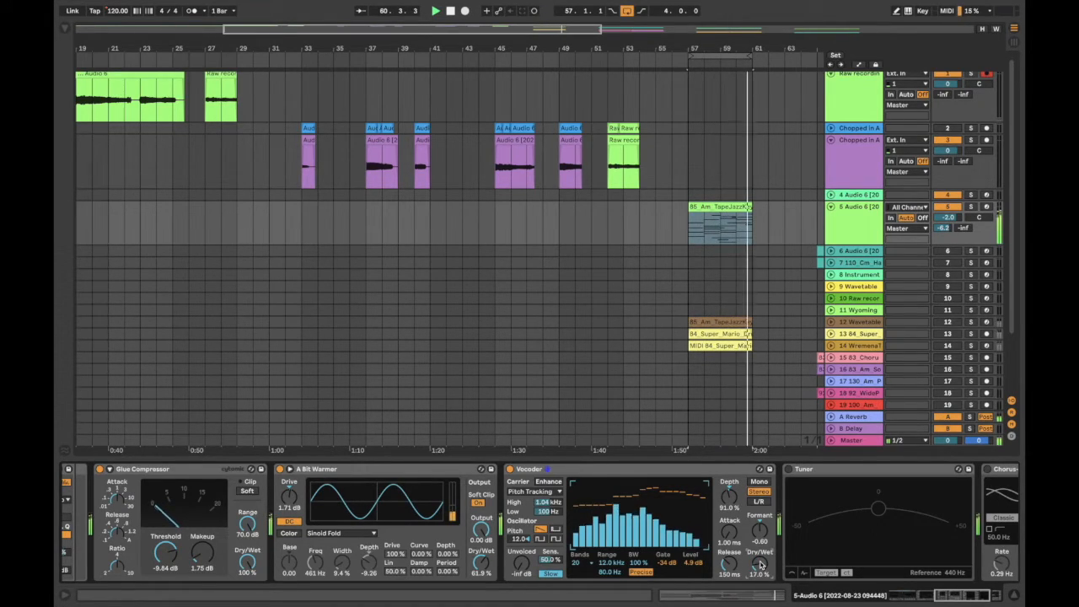
key("space")
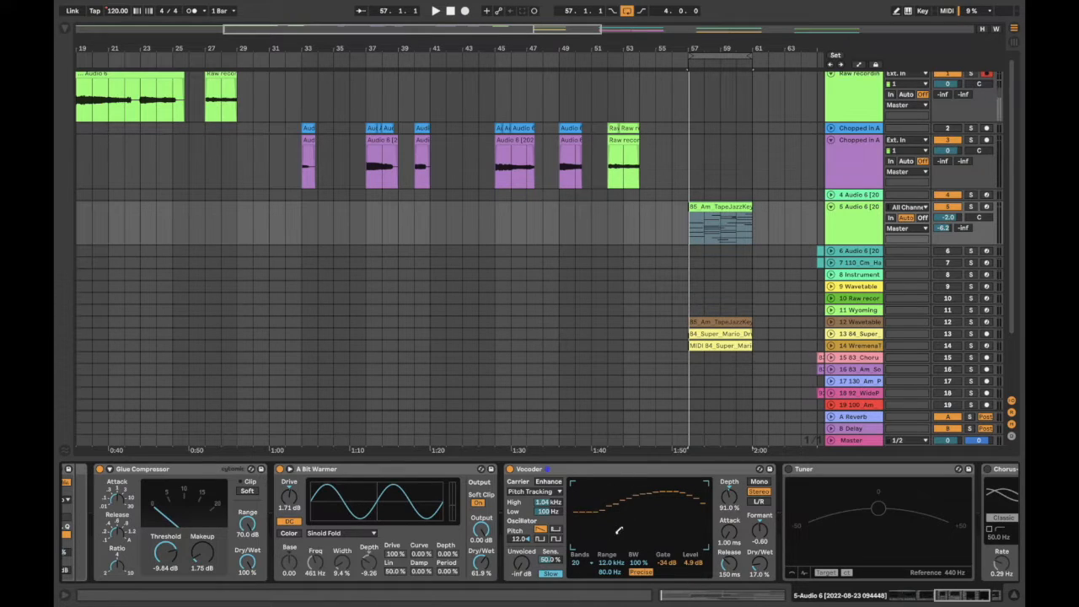
scroll(487, 528, "left", 5)
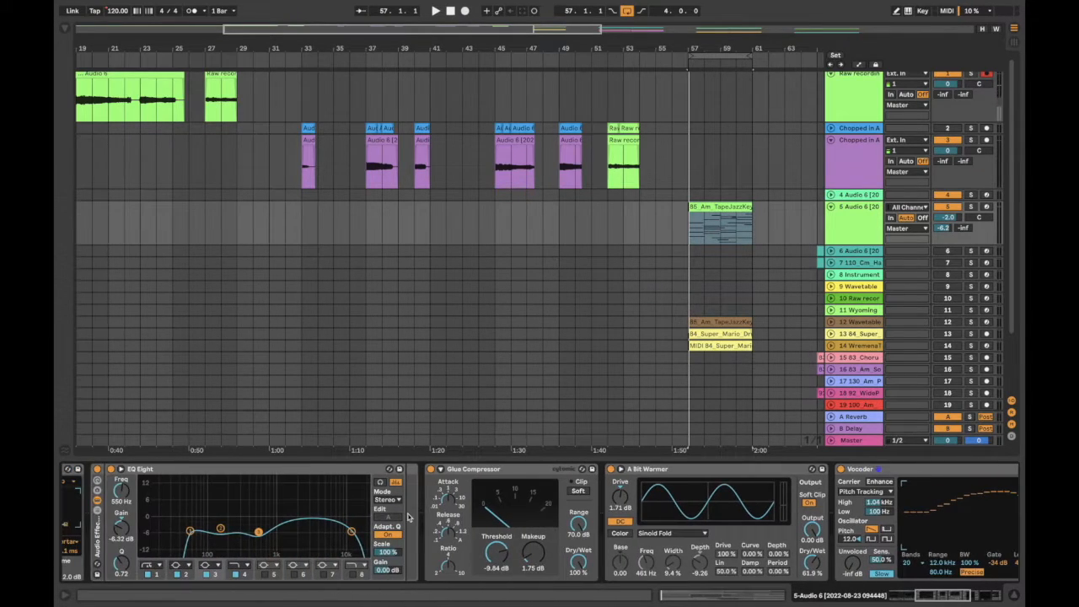
scroll(409, 516, "right", 5)
key("space")
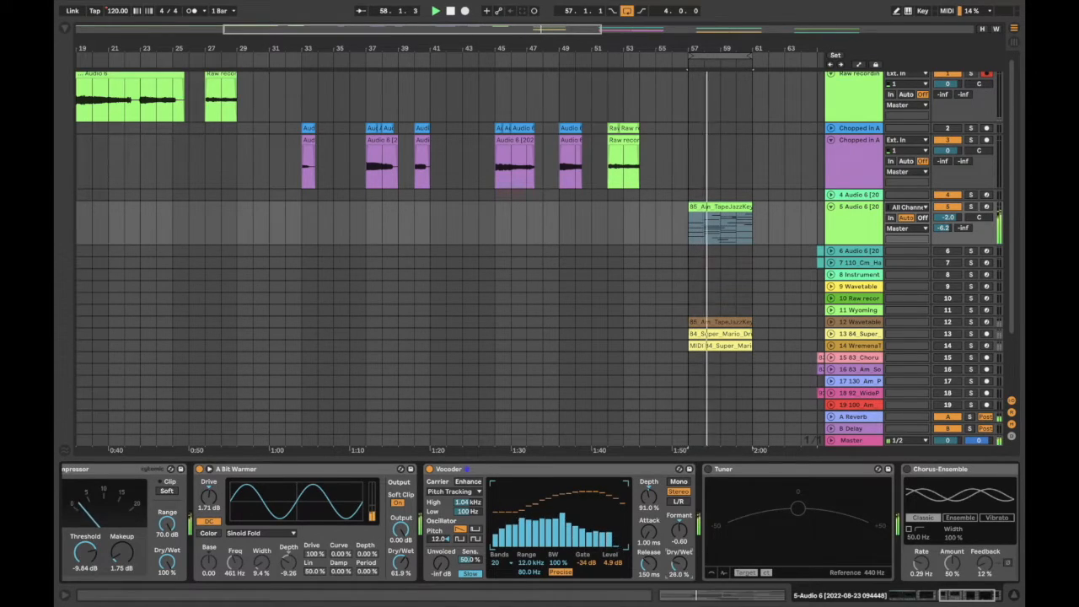
left_click_drag(685, 566, 685, 543)
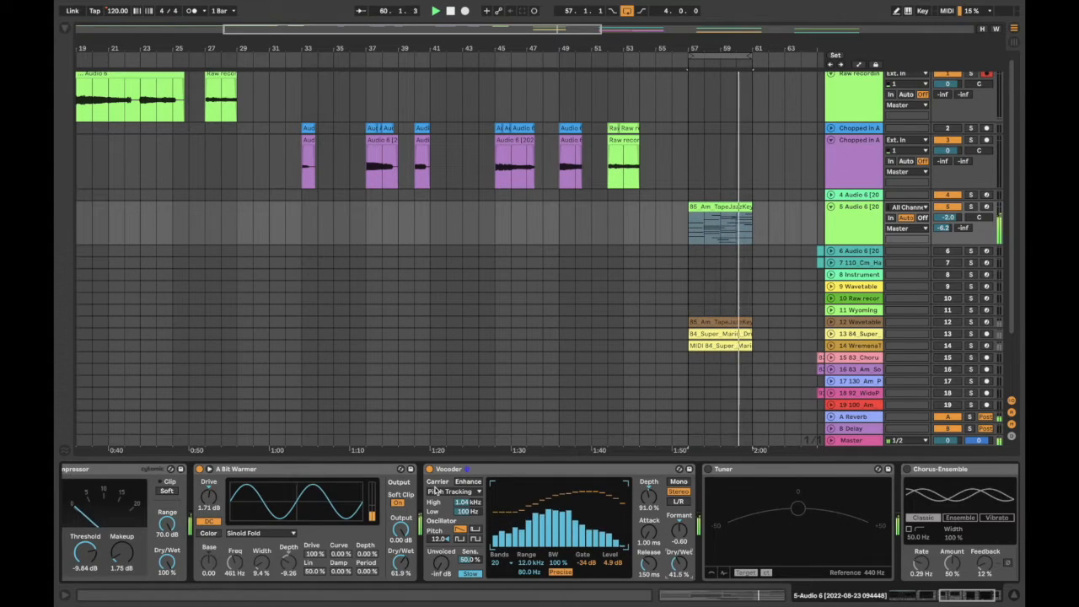
left_click_drag(680, 564, 680, 581)
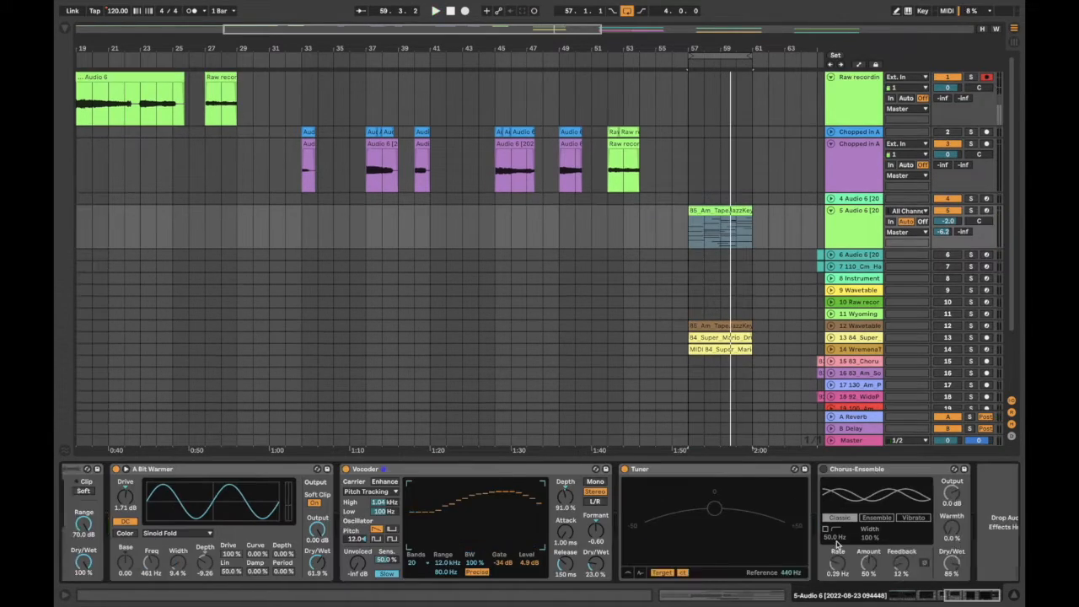
Switch on the Chorus-Ensemble on track 5, play the clip from bar 57 and set its Dry/Wet to 82%.
scroll(838, 536, "right", 1)
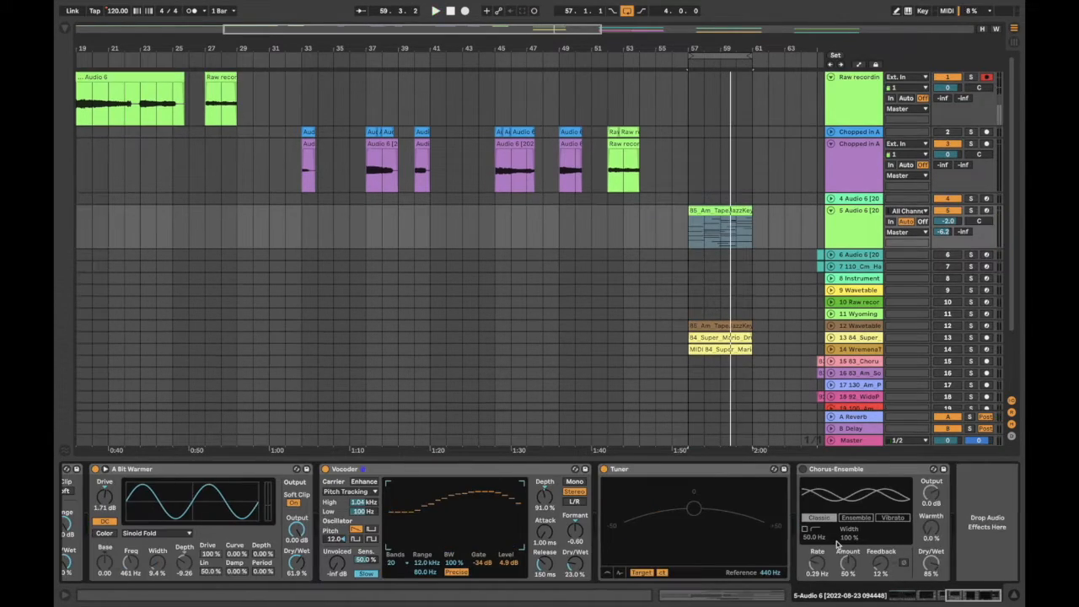
left_click(884, 472)
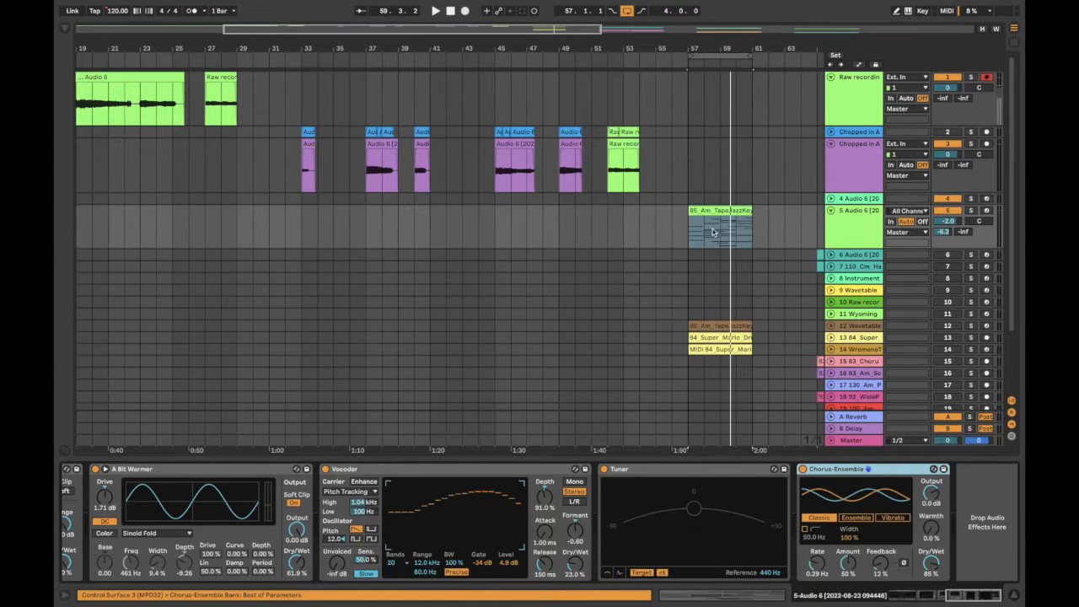
left_click(686, 232)
key("space")
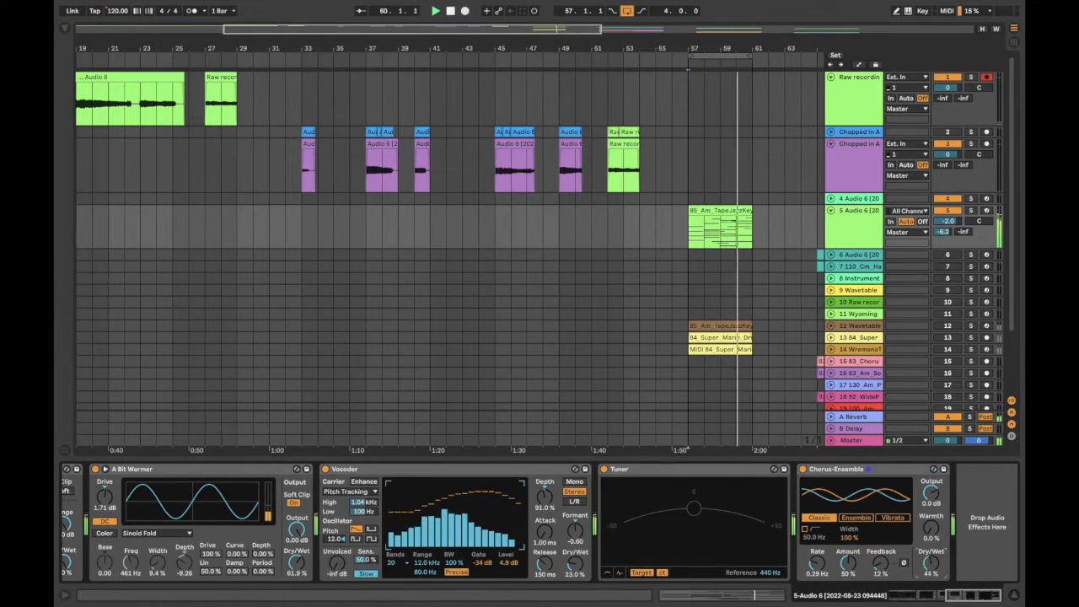
key("space")
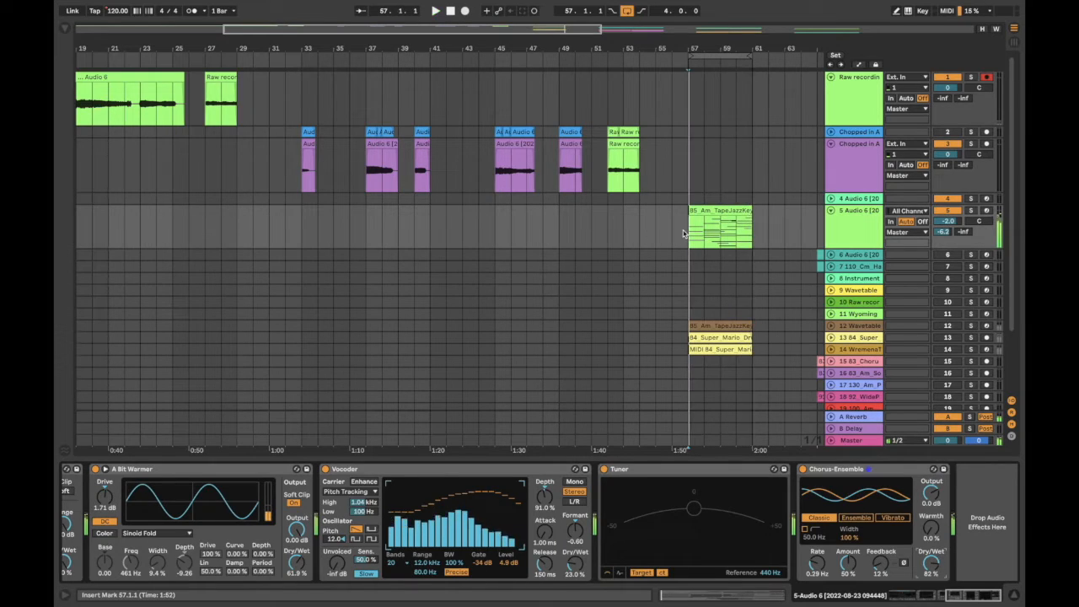
Play from bar 57 with tracks 12, 13 and 14 activated and lower track 5's volume to -4.0 dB.
key("space")
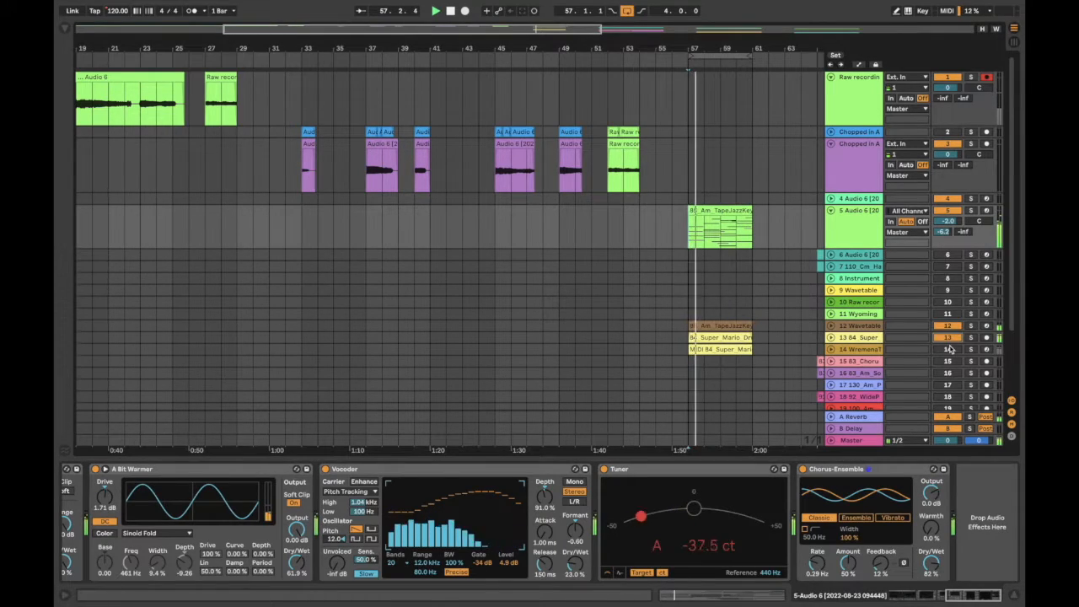
left_click(684, 351)
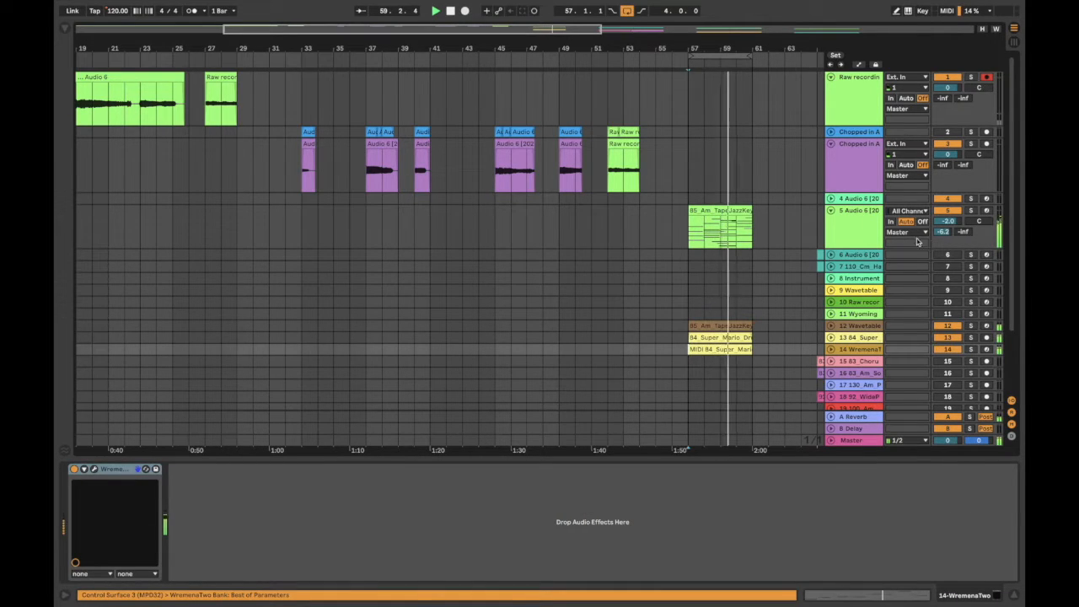
left_click_drag(947, 221, 947, 223)
left_click(855, 226)
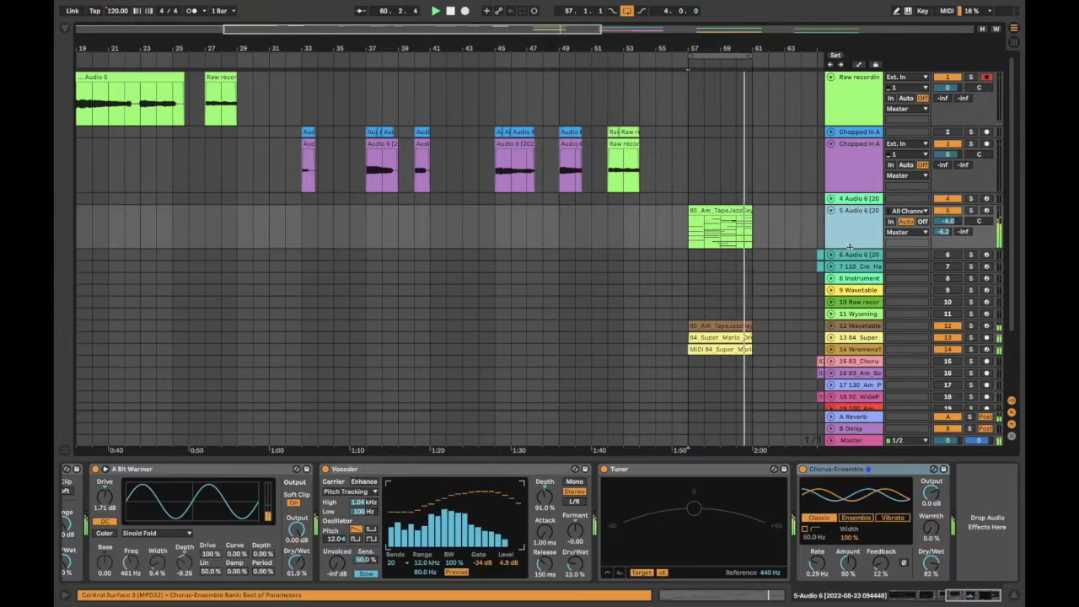
Turn off the Glide of track 5's Simpler and set its LFO volume, pan and pitch amounts to 0%.
scroll(503, 491, "left", 3)
scroll(504, 491, "left", 5)
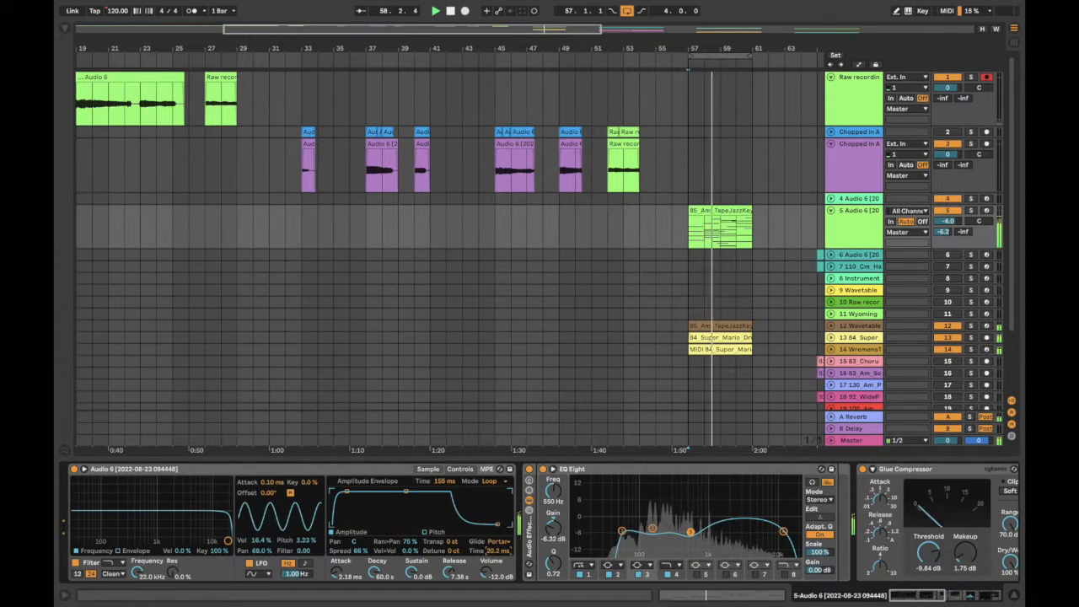
left_click(498, 542)
left_click(498, 547)
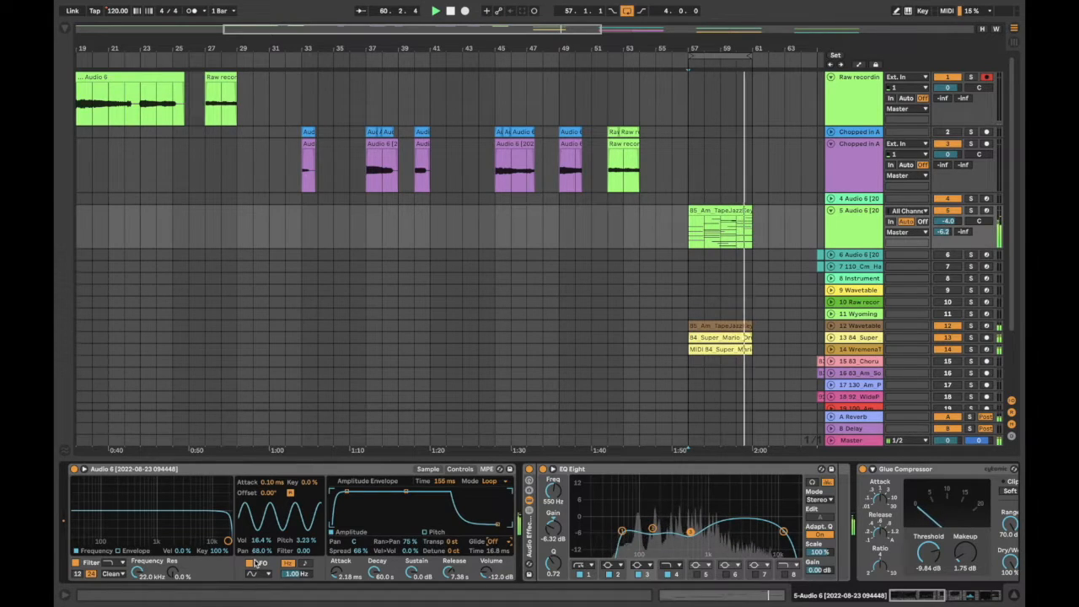
left_click_drag(256, 551, 257, 590)
left_click_drag(257, 541, 257, 564)
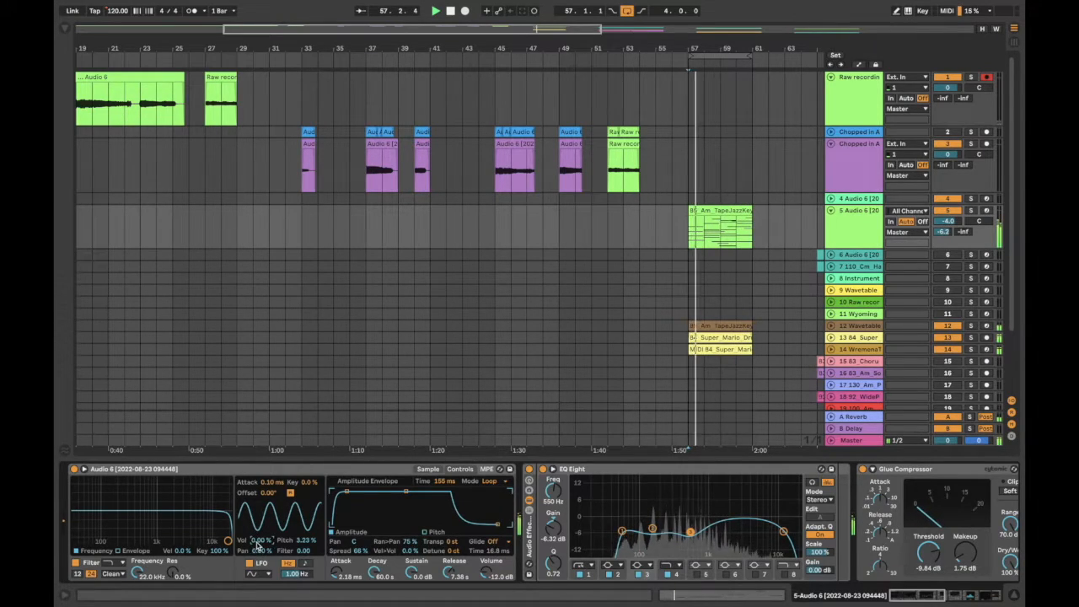
double_click(300, 542)
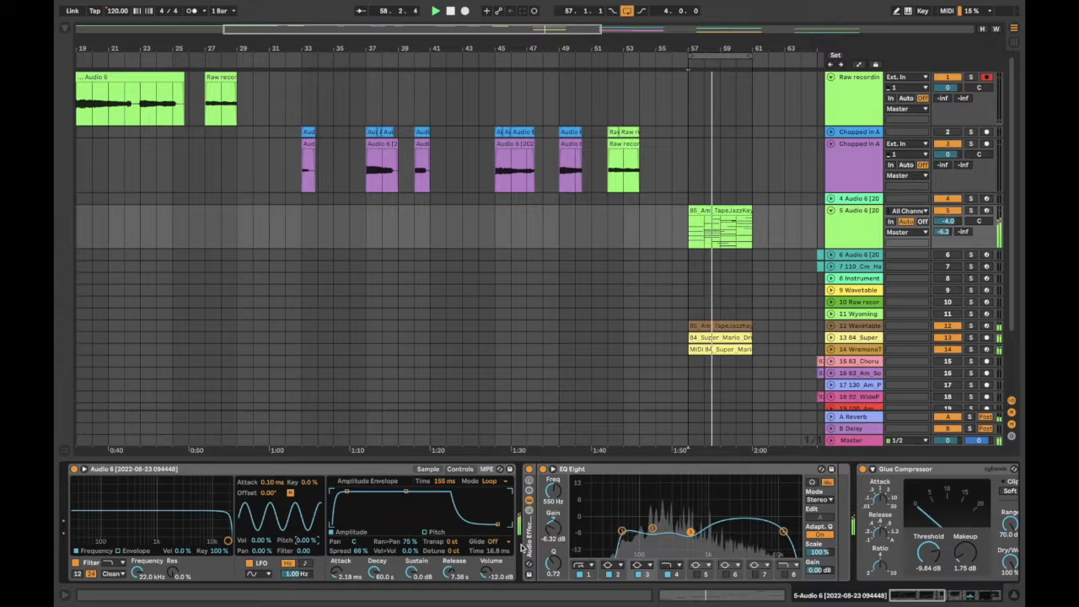
Raise the Chorus-Ensemble's Feedback to 79% while the loop plays.
scroll(422, 540, "right", 6)
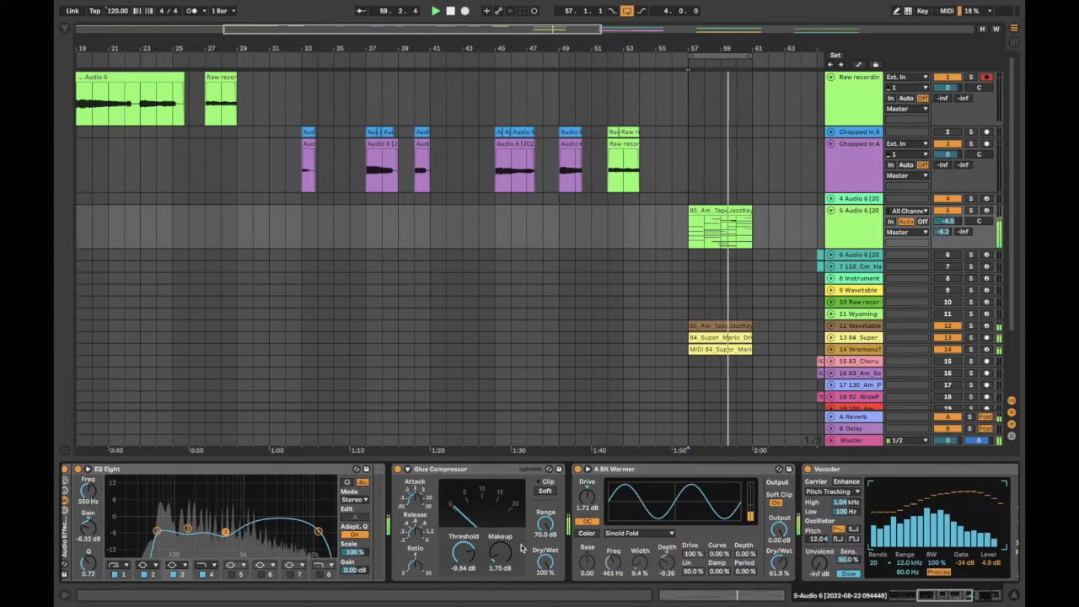
scroll(521, 549, "right", 5)
scroll(523, 549, "right", 5)
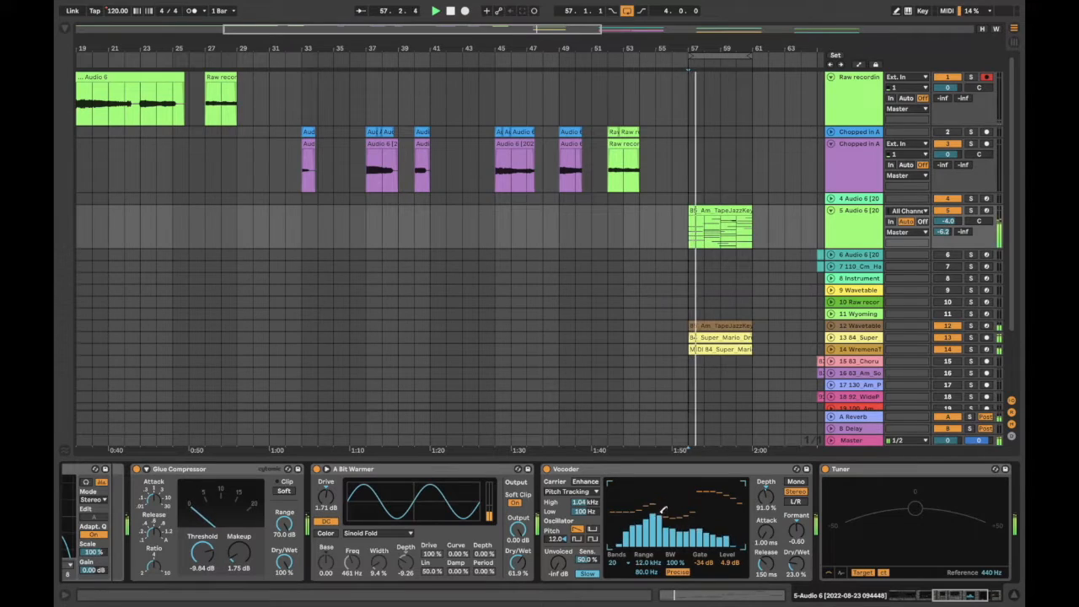
scroll(699, 510, "right", 5)
scroll(704, 519, "right", 5)
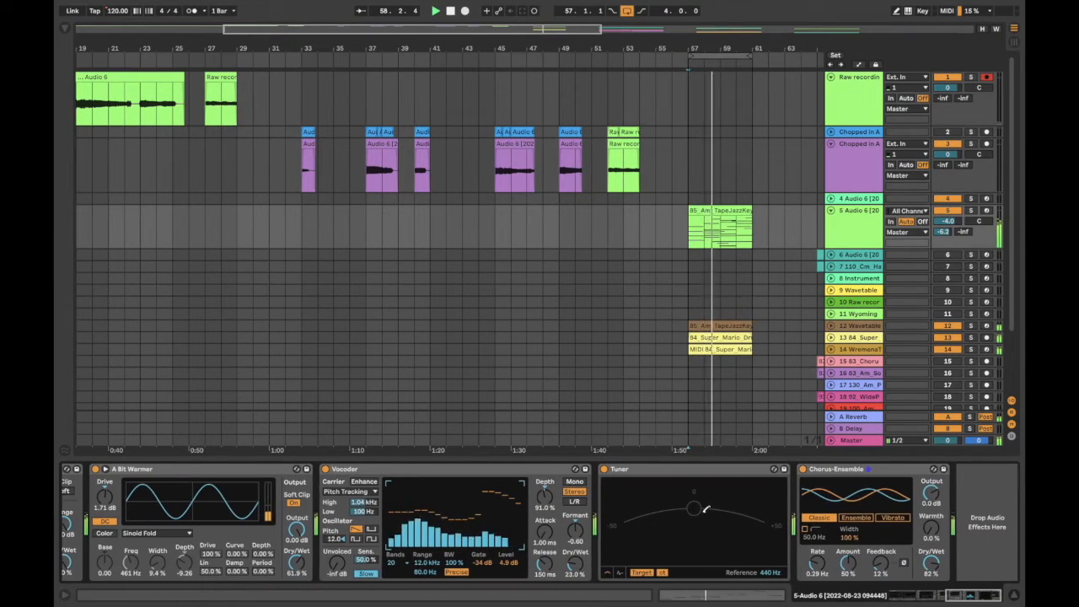
left_click_drag(879, 565, 879, 550)
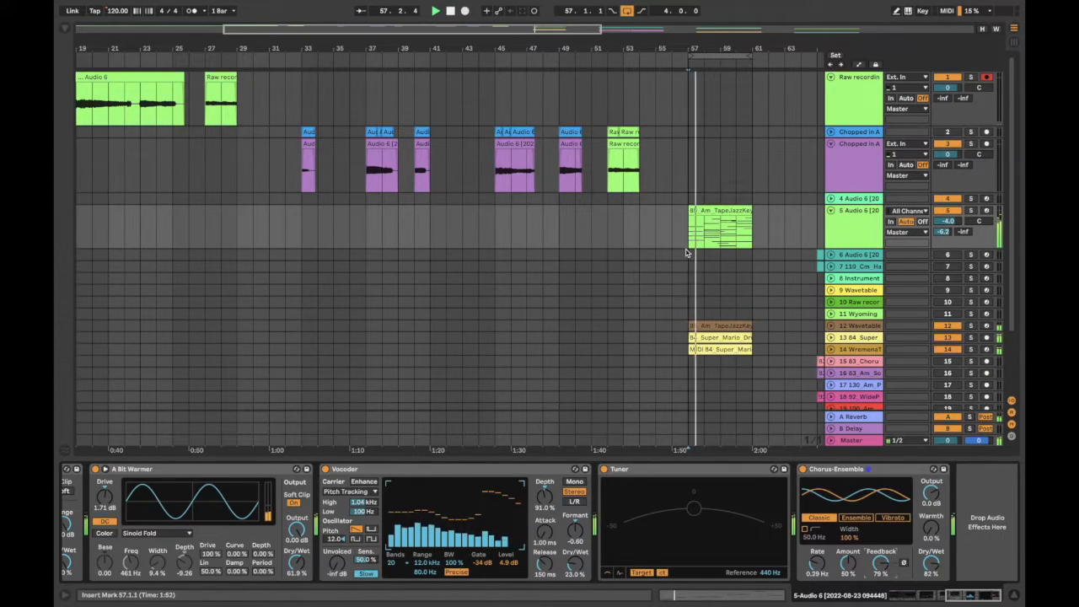
left_click(682, 279)
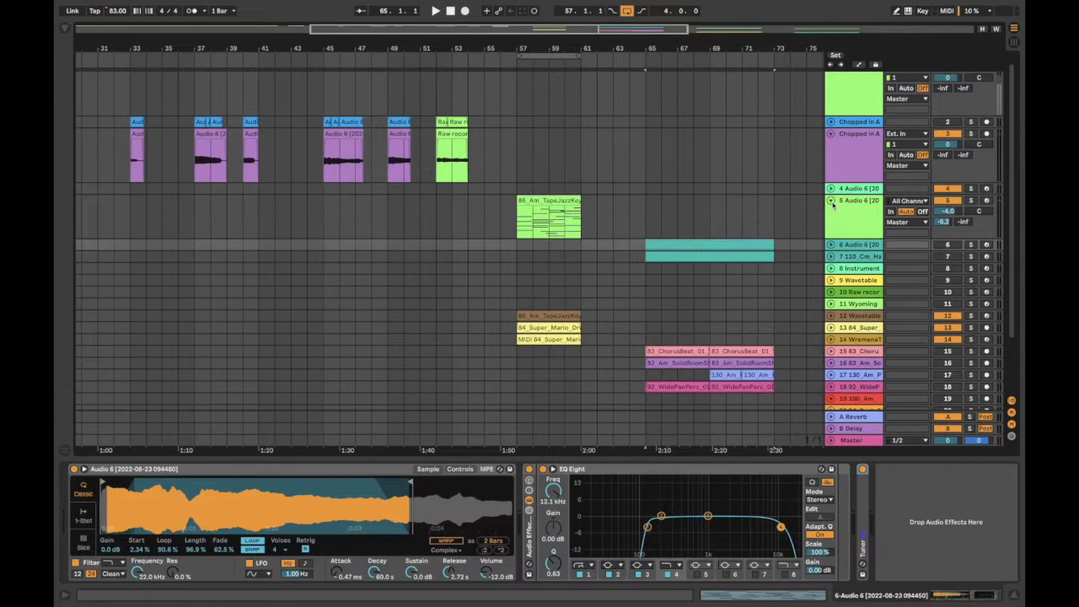
Fold track 5, unfold tracks 6 and 7, solo track 6 and start playback from bar 65.
left_click(832, 201)
left_click(831, 211)
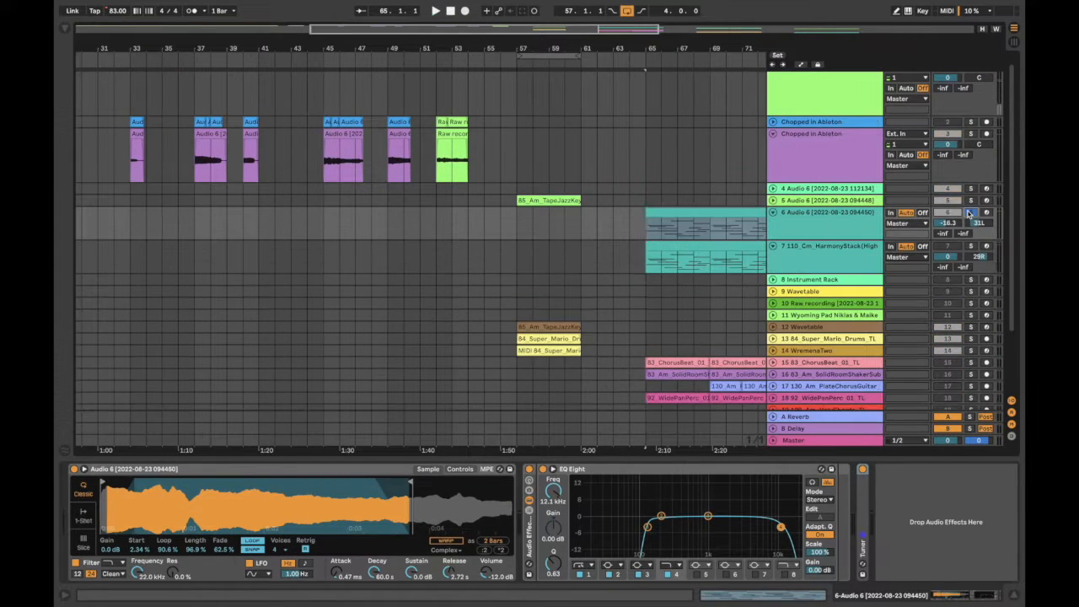
key("space")
Open track 6's MIDI clip to examine its notes and return to the arrangement.
double_click(683, 210)
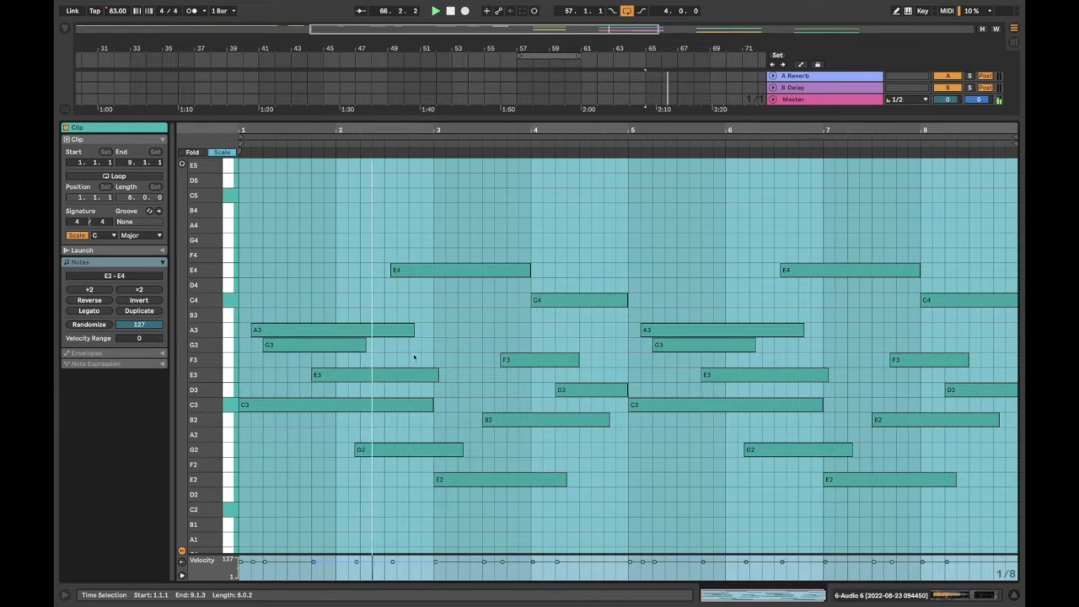
double_click(646, 116)
scroll(695, 221, "right", 3)
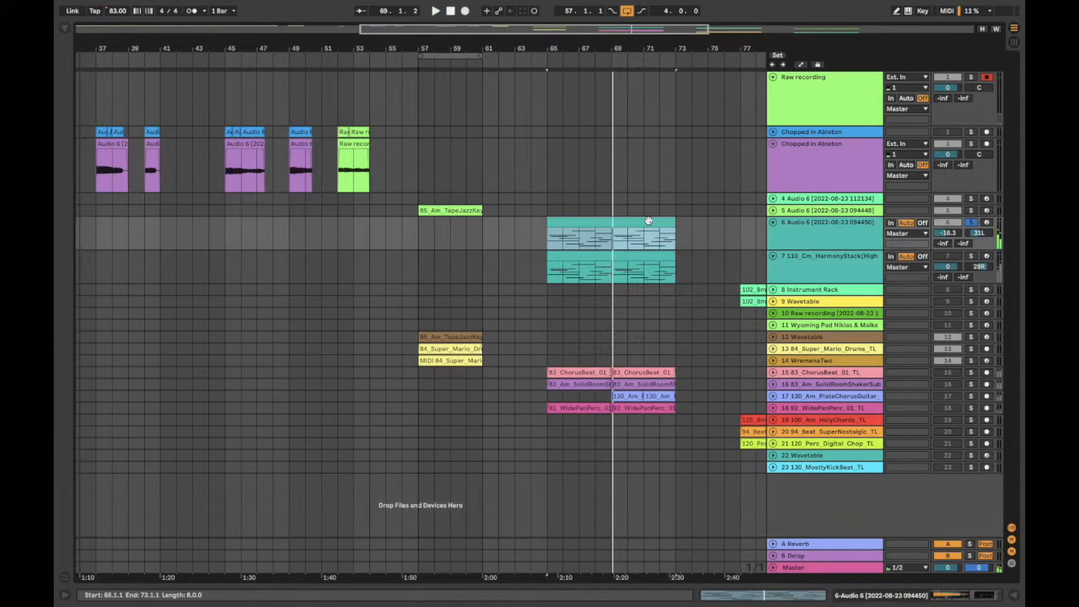
Show track 6's devices and review the Simpler's envelope and LFO controls and its sample loop settings.
double_click(807, 237)
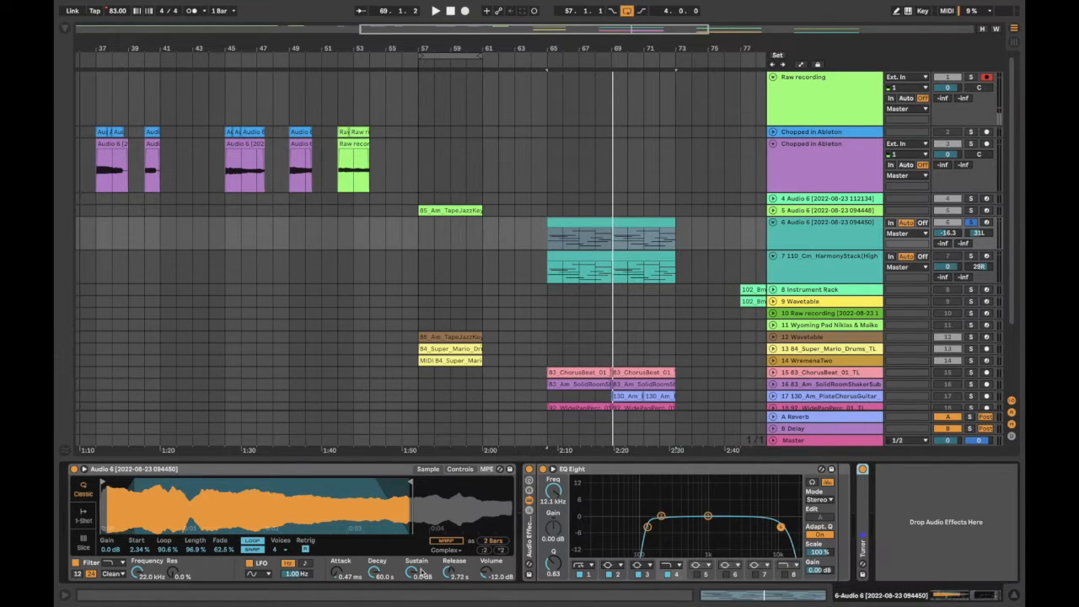
left_click(461, 470)
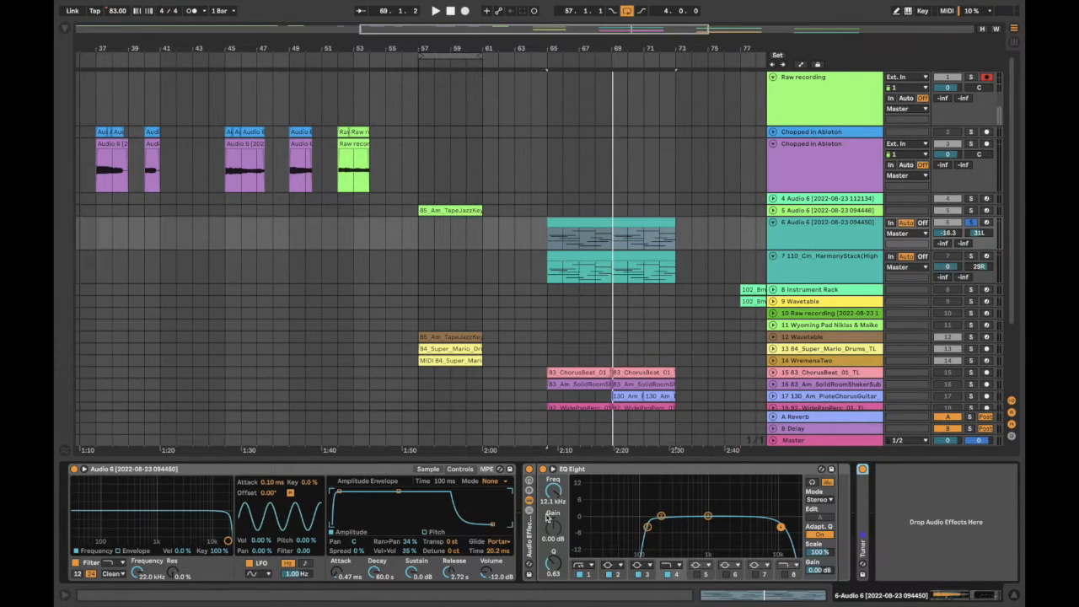
left_click(428, 470)
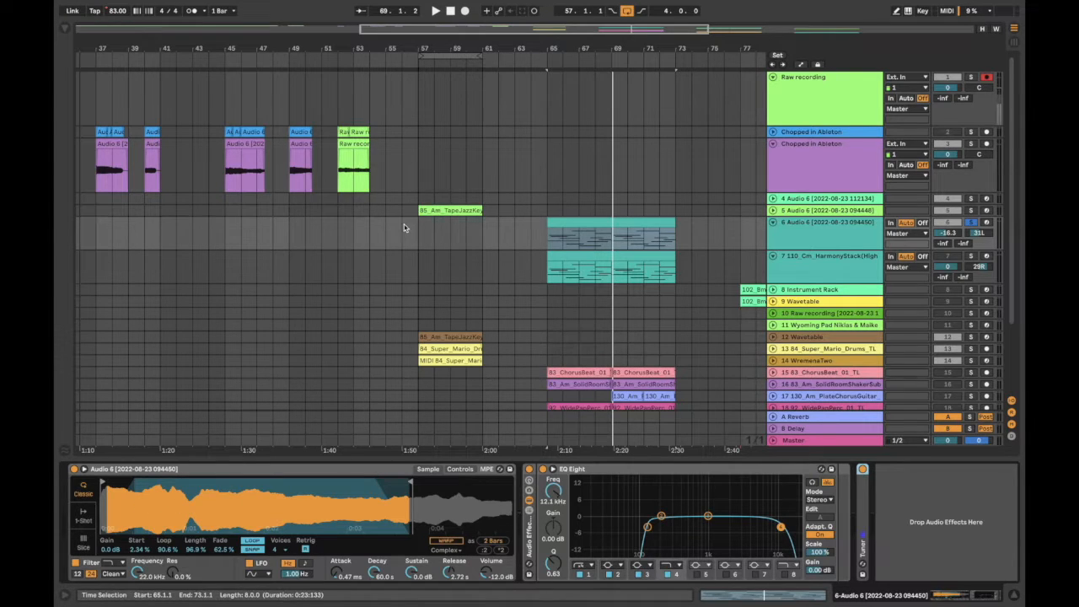
Move the solo from track 6 to track 7 and enlarge track 7's lane in the arrangement.
scroll(404, 228, "left", 3)
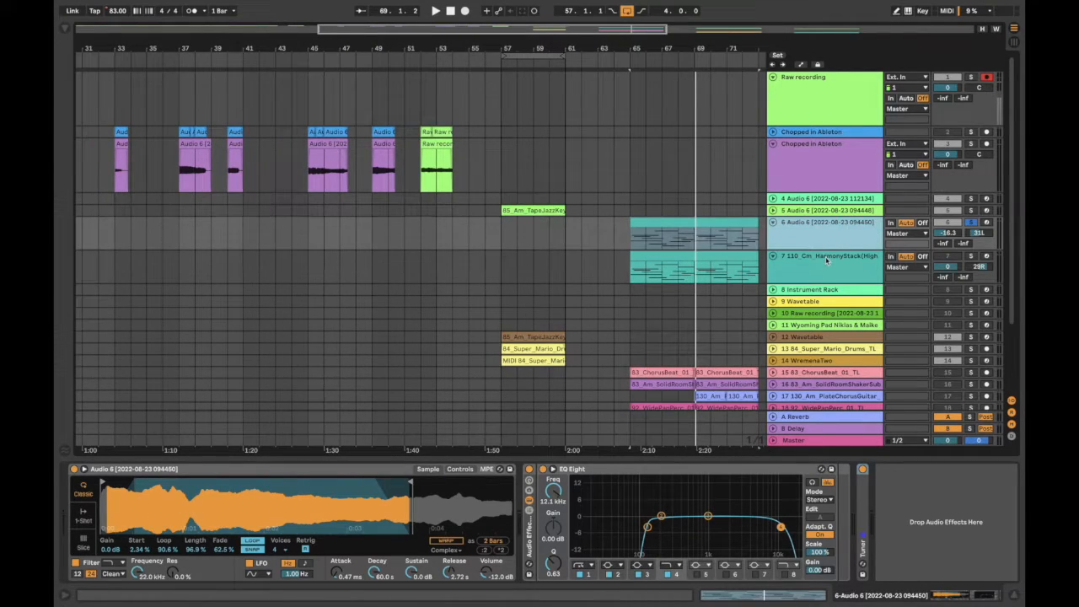
left_click(710, 257)
scroll(707, 255, "right", 4)
left_click(969, 255)
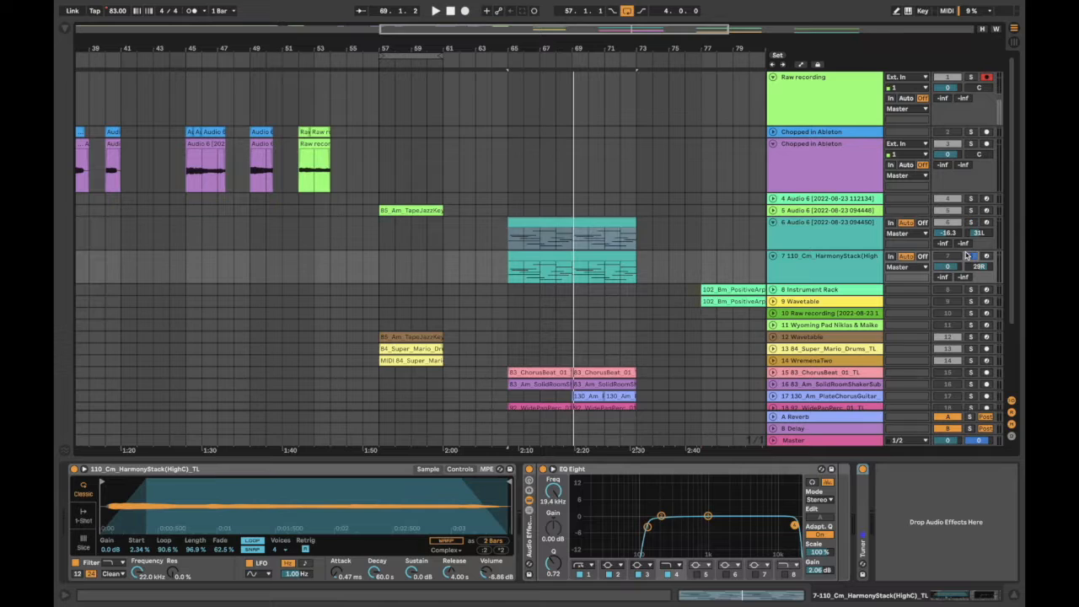
left_click(855, 257)
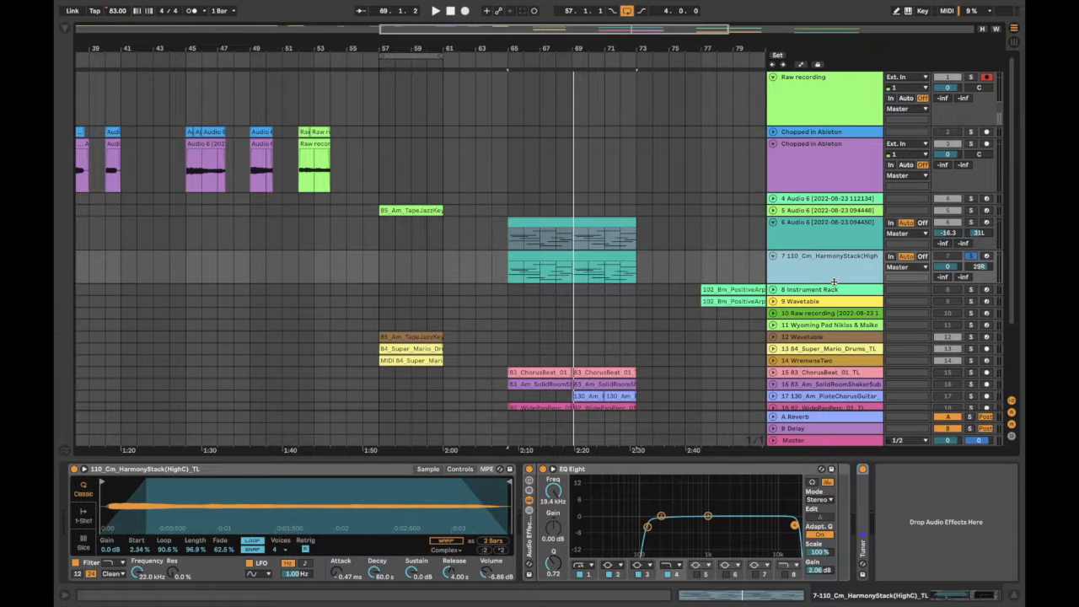
key("alt+plus")
key("alt+plus")
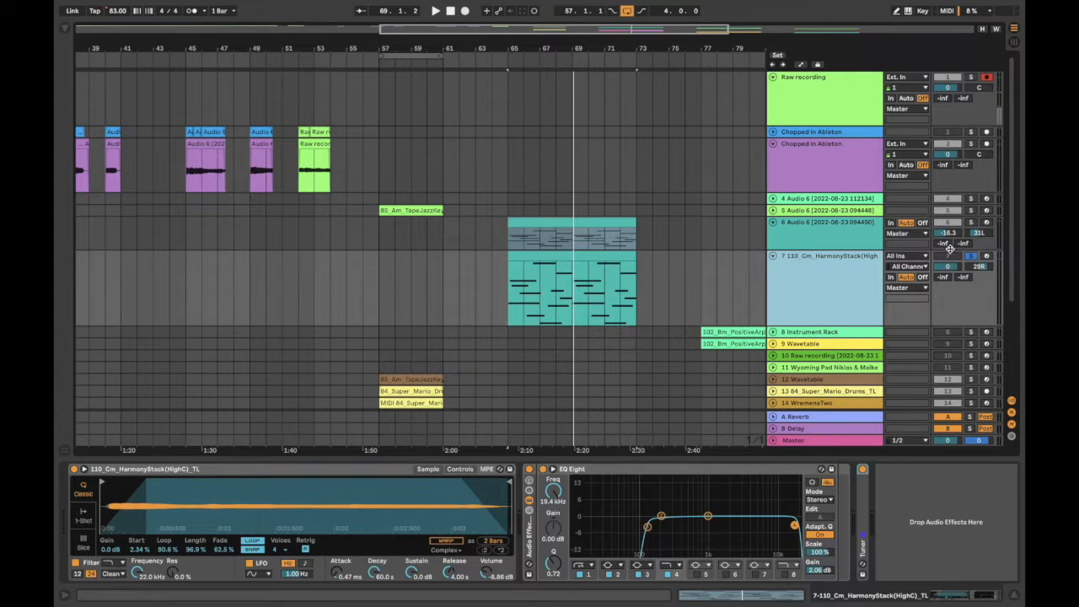
Play the soloed track 7 clip from bar 65, and add track 6 to the solo.
left_click(950, 248)
left_click(802, 289)
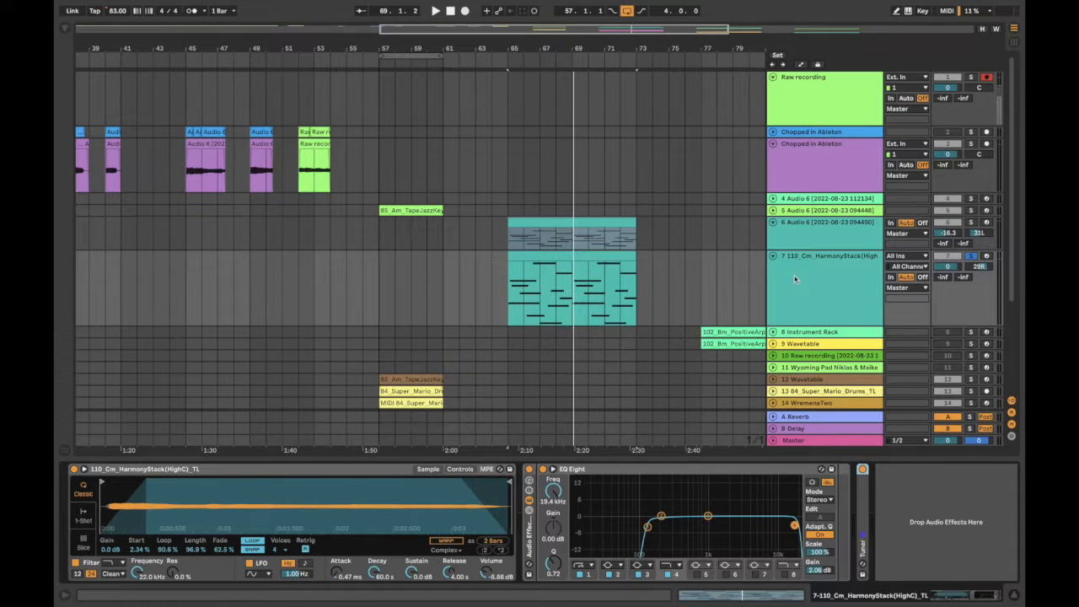
left_click(506, 301)
key("space")
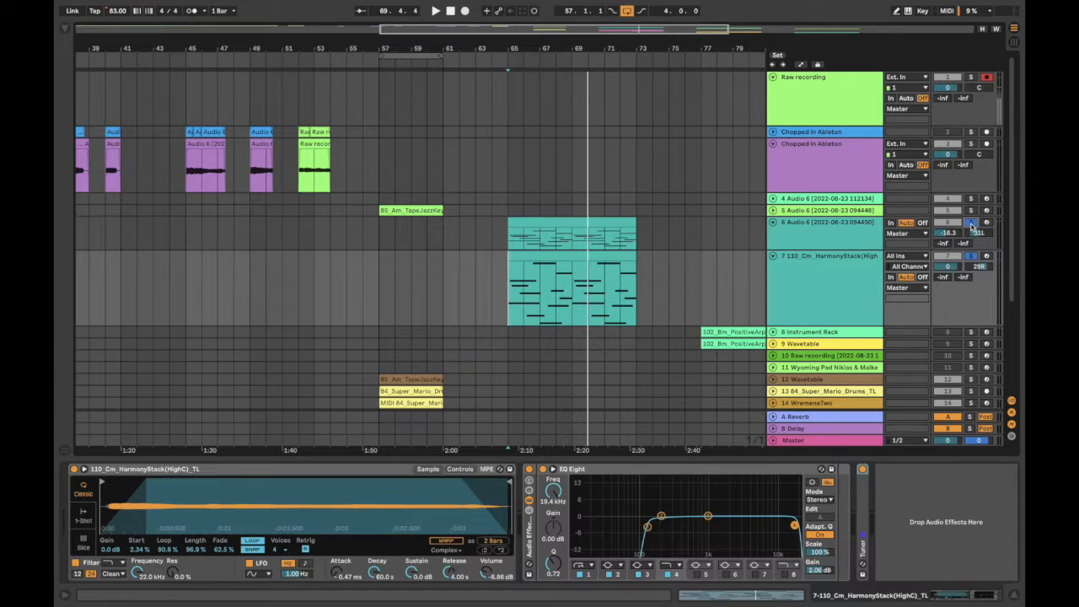
Play tracks 6 and 7 together, setting track 6's volume to -19.7 dB and their Reverb sends to -11.0 dB and -7.5 dB.
left_click(808, 281)
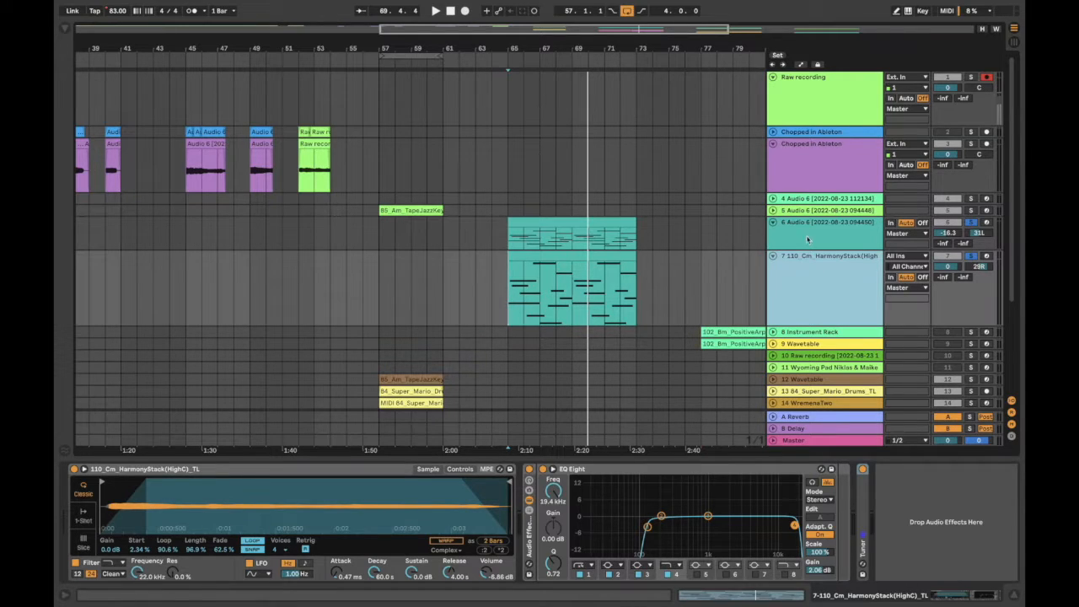
left_click(559, 220)
key("space")
left_click_drag(948, 233, 948, 244)
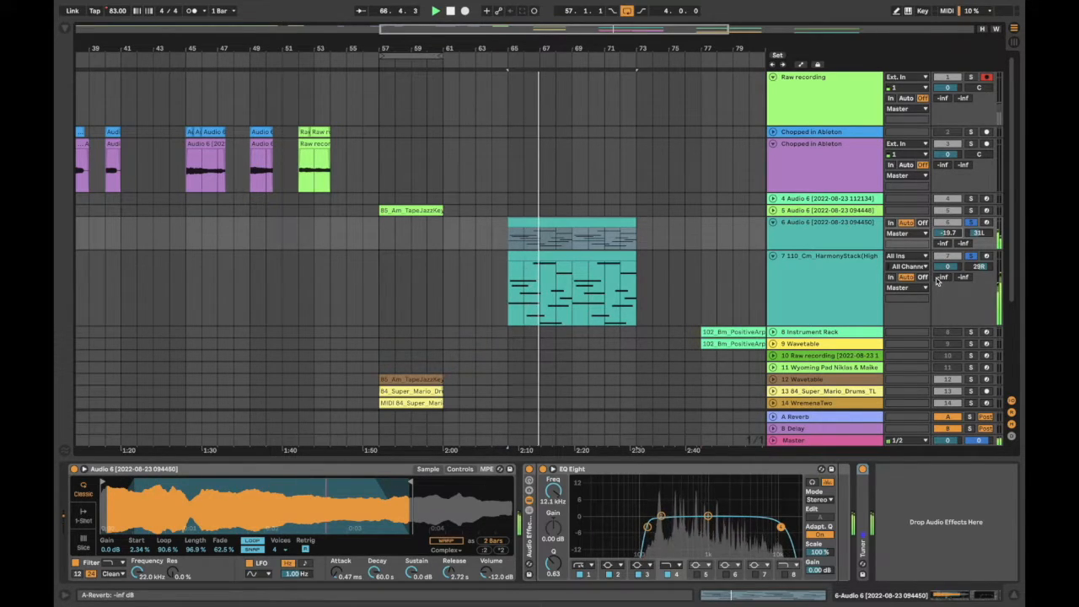
mouse_move(939, 278)
left_mouse_down()
mouse_move(942, 244)
mouse_move(944, 278)
left_mouse_up()
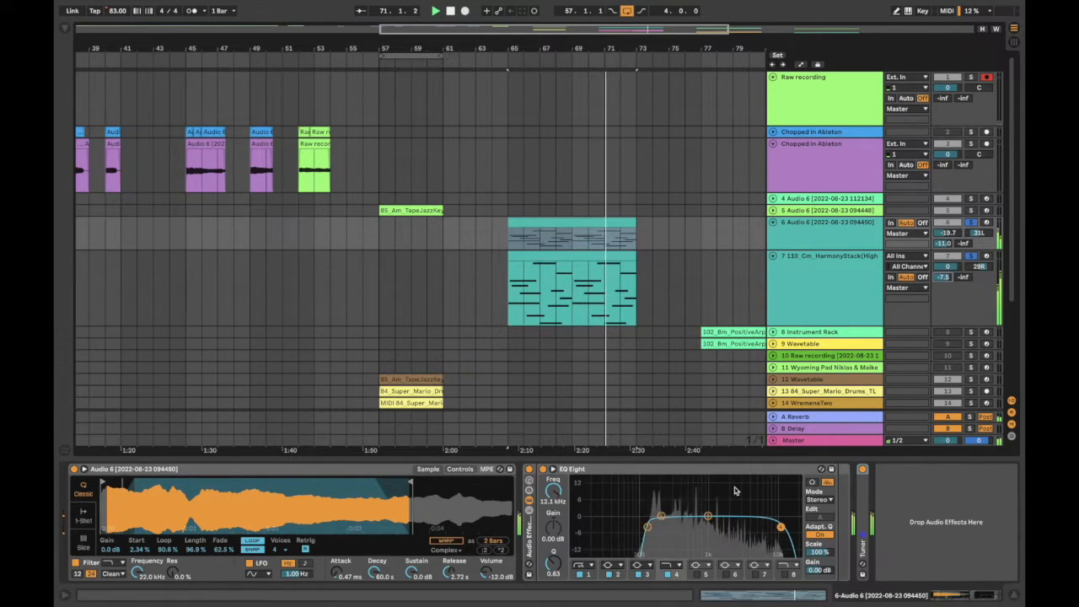
Loop bars 65 to 73 and solo backing tracks 15 to 18 alongside the vocal tracks, restarting playback.
left_click(807, 291)
scroll(636, 328, "down", 5)
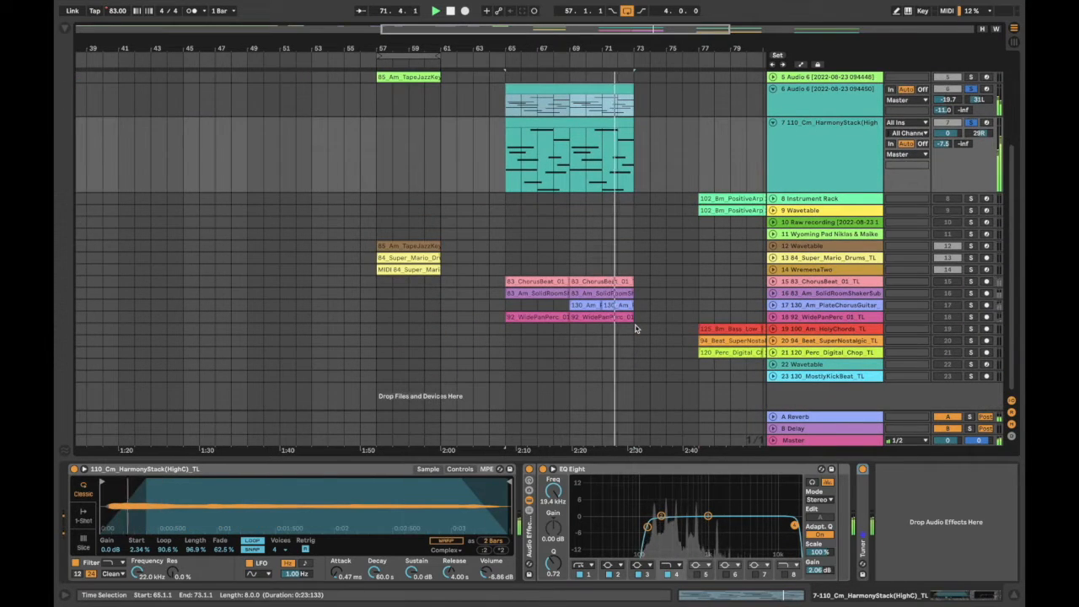
left_click(972, 282)
key("super+l")
key("space")
key("space")
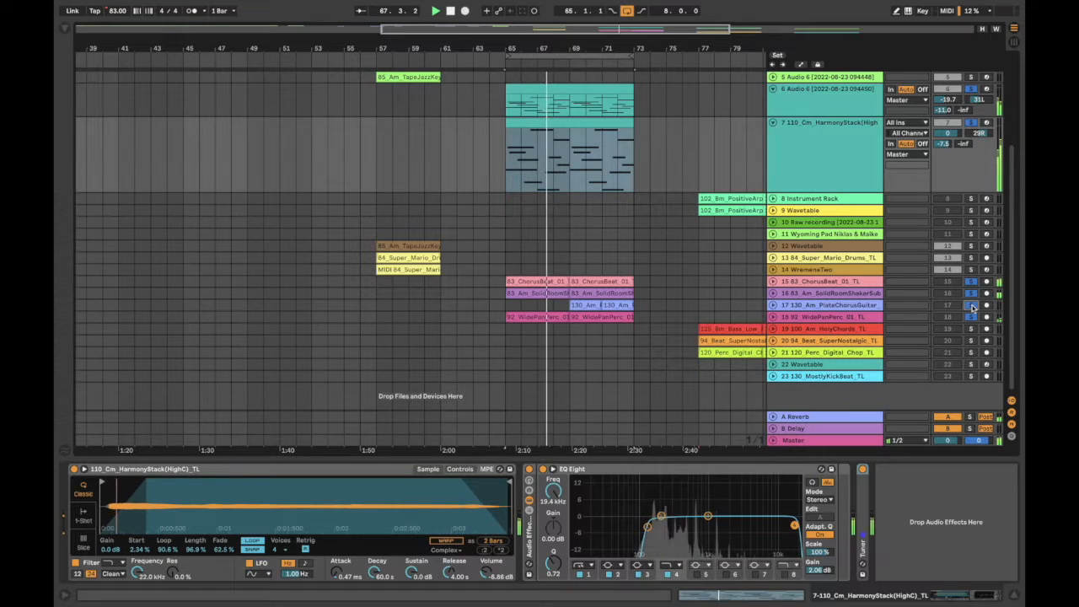
Play track 7 from bar 65 and try portamento times of 2.17 s and 146 ms in its Simpler, ending on 6.85 ms.
scroll(586, 273, "up", 2)
scroll(585, 272, "left", 2)
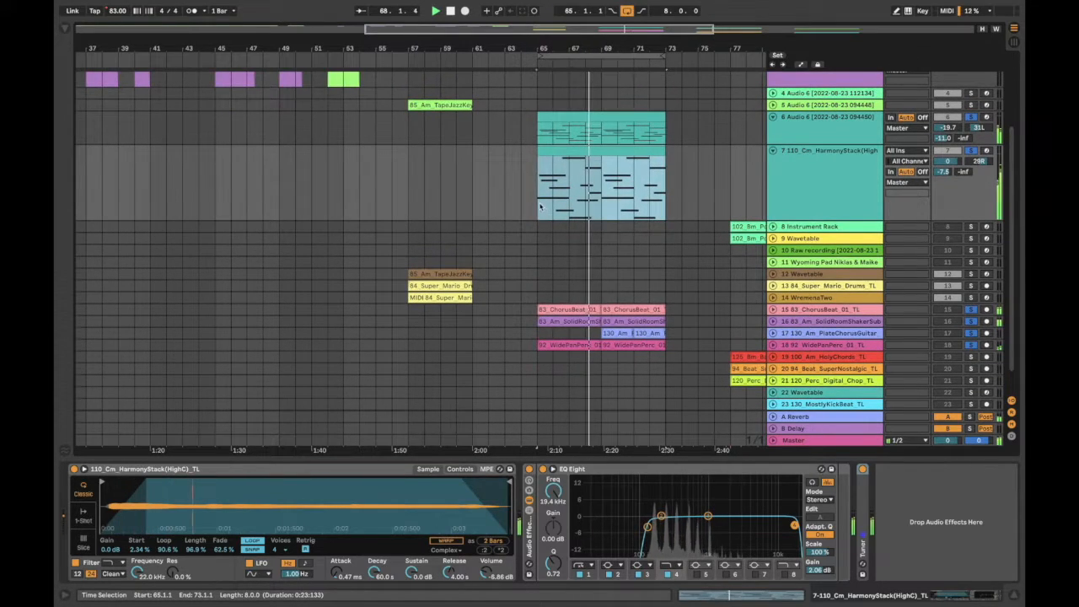
left_click(540, 205)
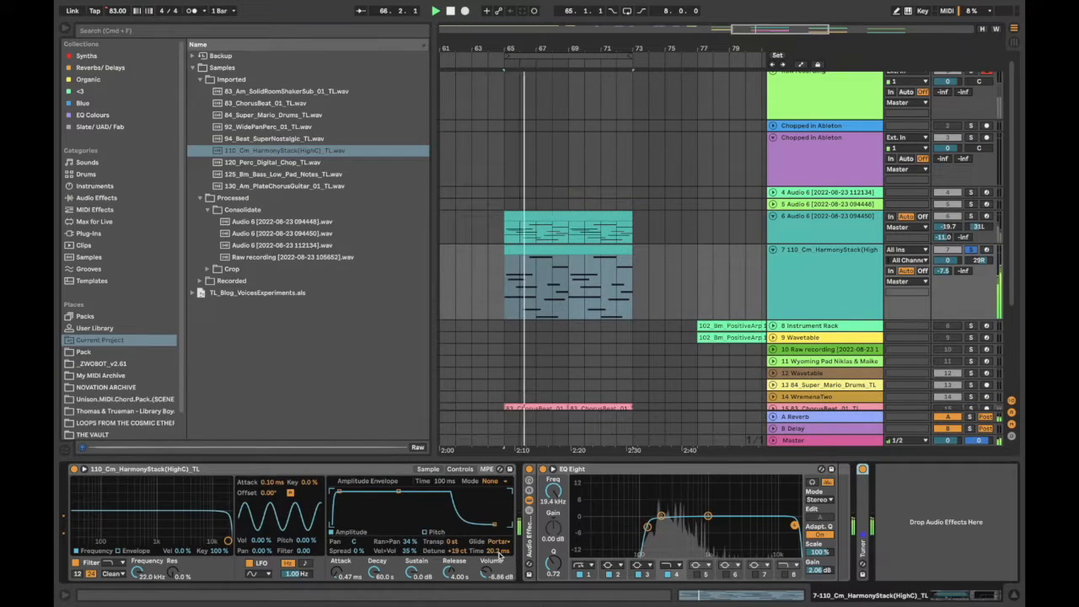
mouse_move(493, 550)
left_mouse_down()
mouse_move(492, 506)
mouse_move(495, 540)
left_mouse_up()
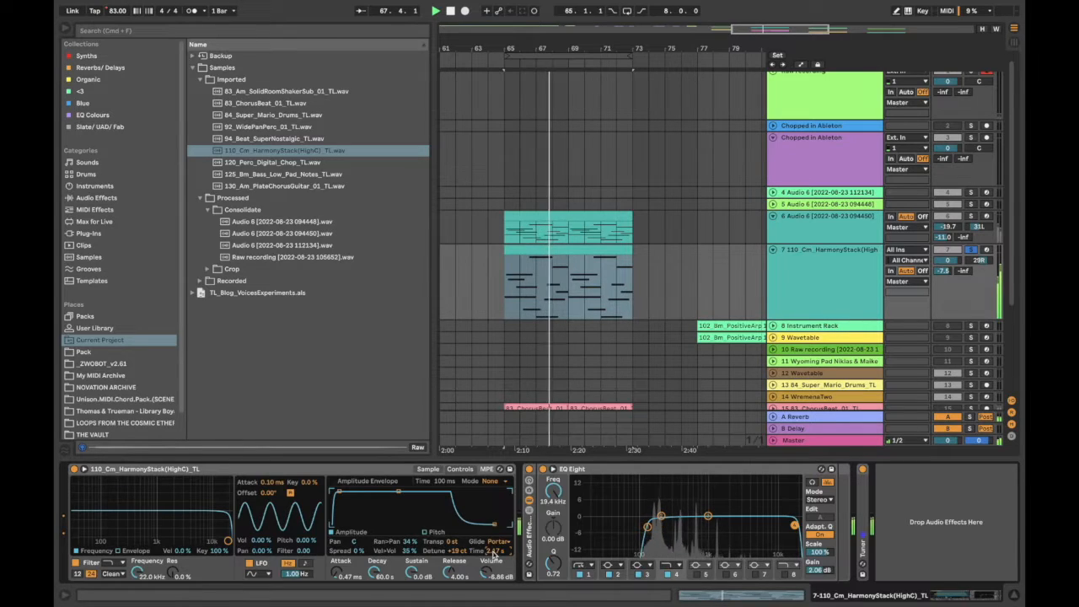
mouse_move(496, 552)
left_mouse_down()
mouse_move(496, 564)
mouse_move(493, 552)
left_mouse_up()
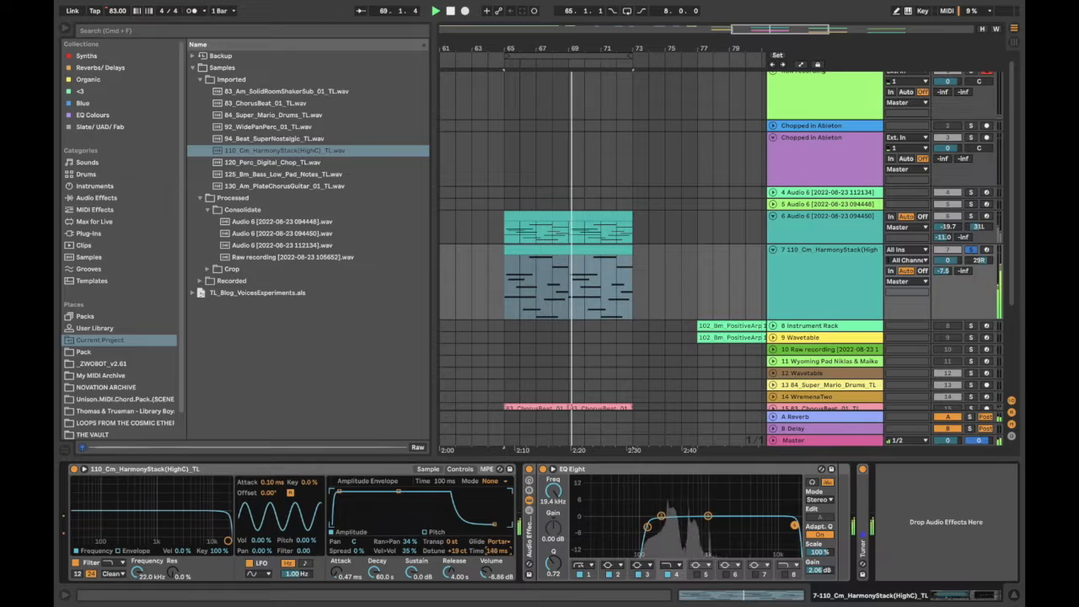
mouse_move(495, 553)
left_mouse_down()
mouse_move(495, 564)
mouse_move(494, 554)
left_mouse_up()
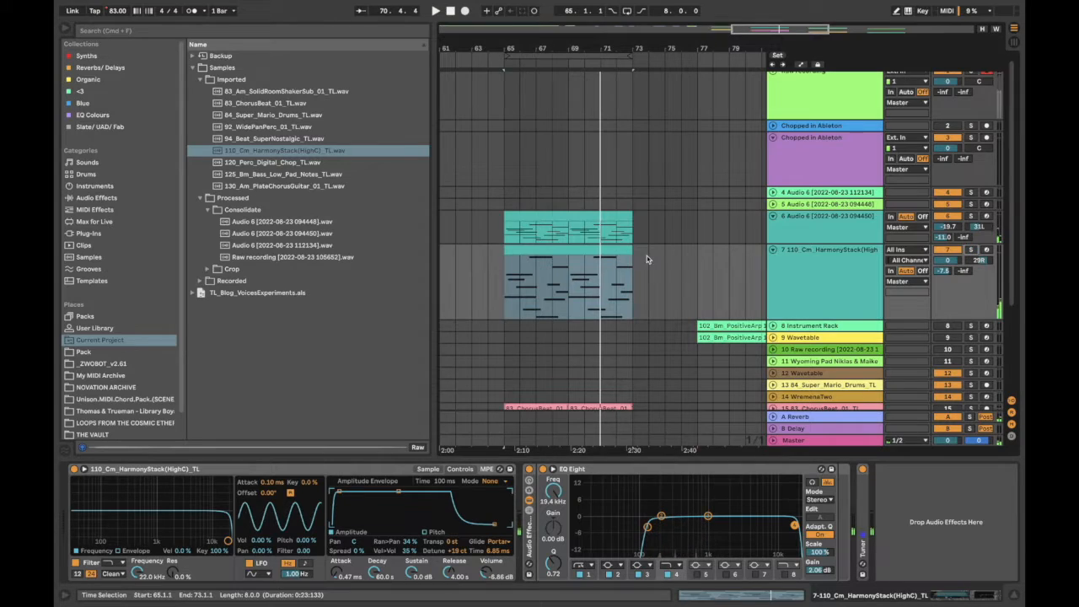
Fold track 7, then unfold and solo the Instrument Rack track and play its looped clip from bar 77.
scroll(649, 259, "right", 3)
left_click(774, 244)
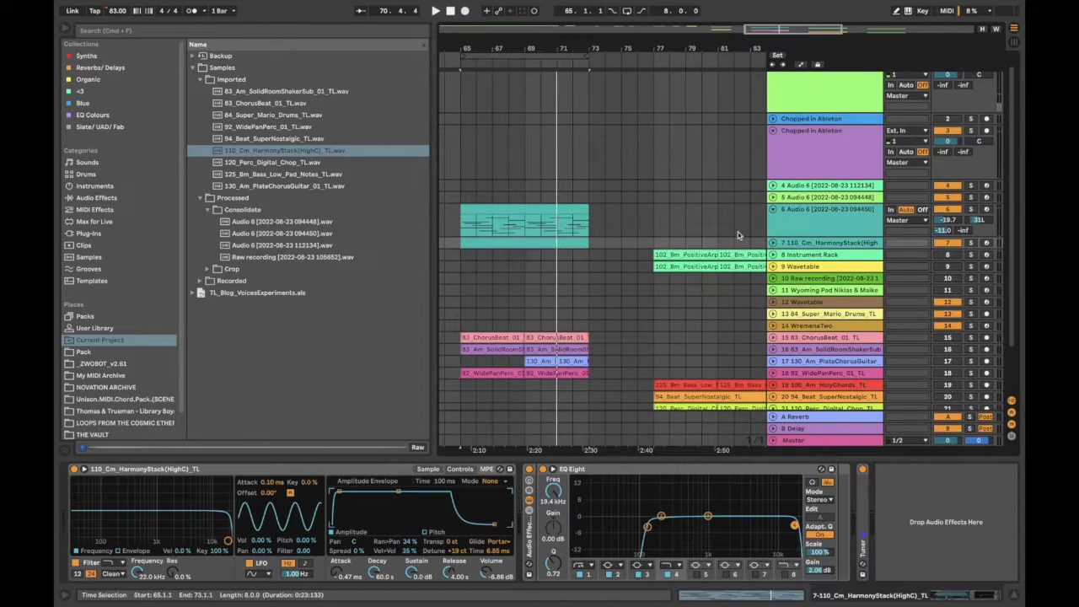
scroll(619, 197, "right", 5)
scroll(618, 197, "down", 2)
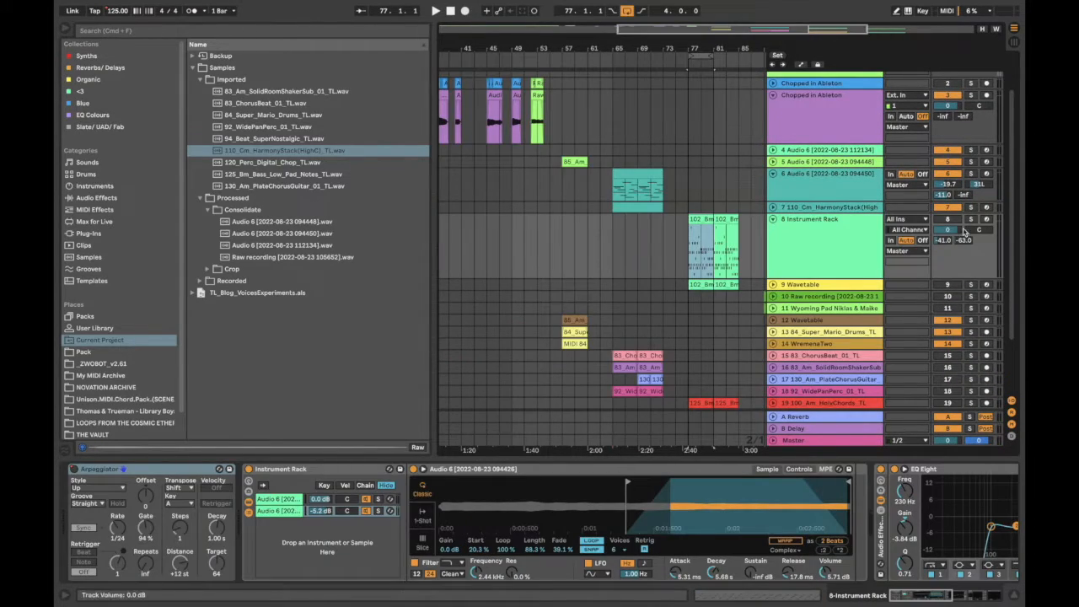
left_click(971, 221)
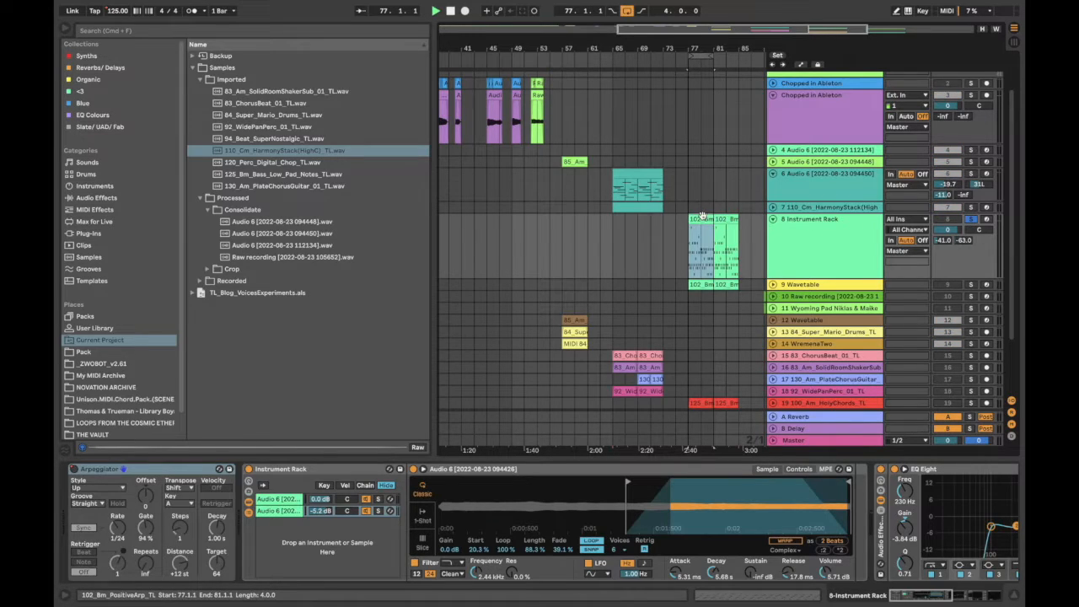
key("space")
left_click(769, 235)
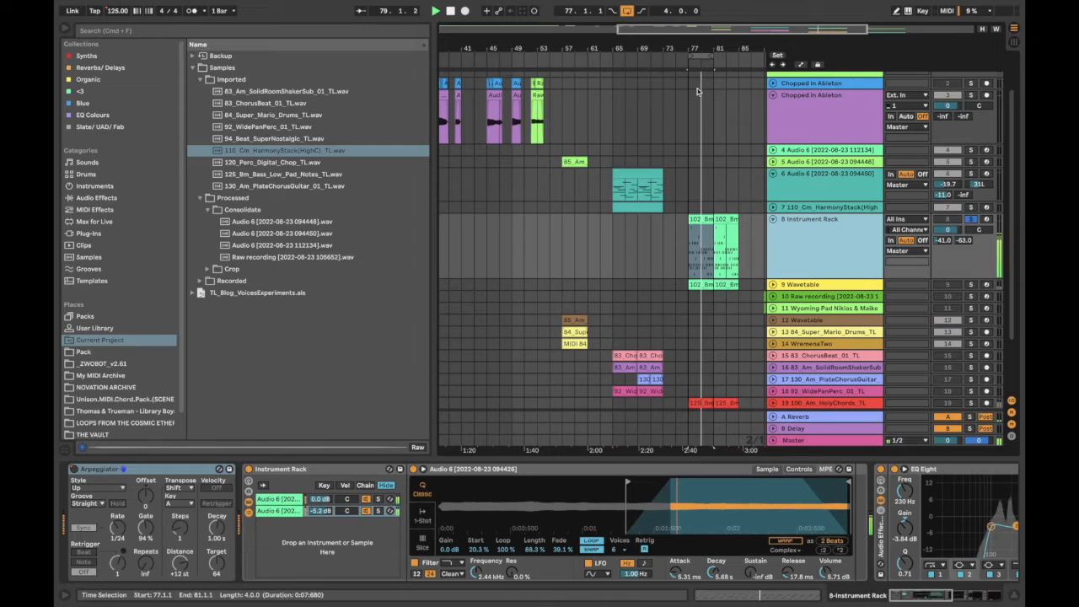
Extend the arrangement loop to bars 77 to 85 and audition the section from bar 77.
left_click_drag(706, 53, 733, 56)
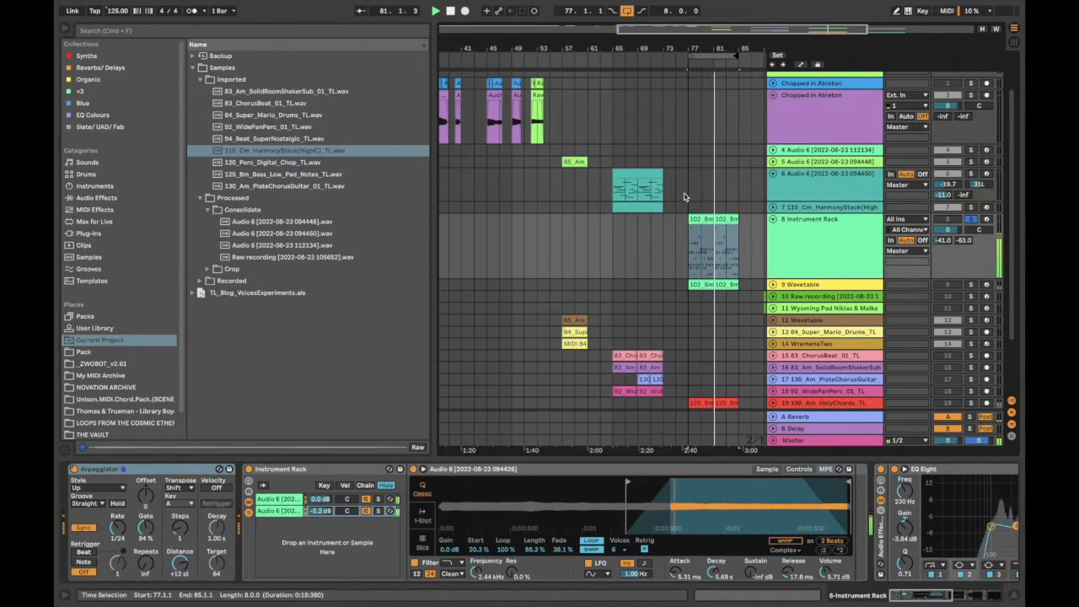
left_click(691, 253)
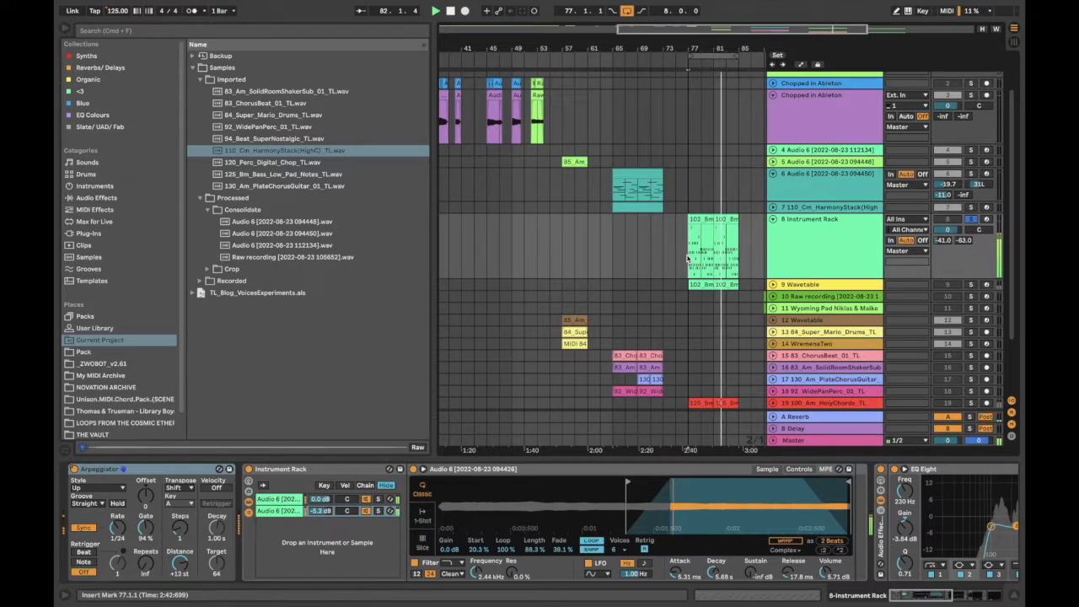
scroll(688, 258, "right", 3)
left_click_drag(677, 48, 623, 47)
left_click(722, 239)
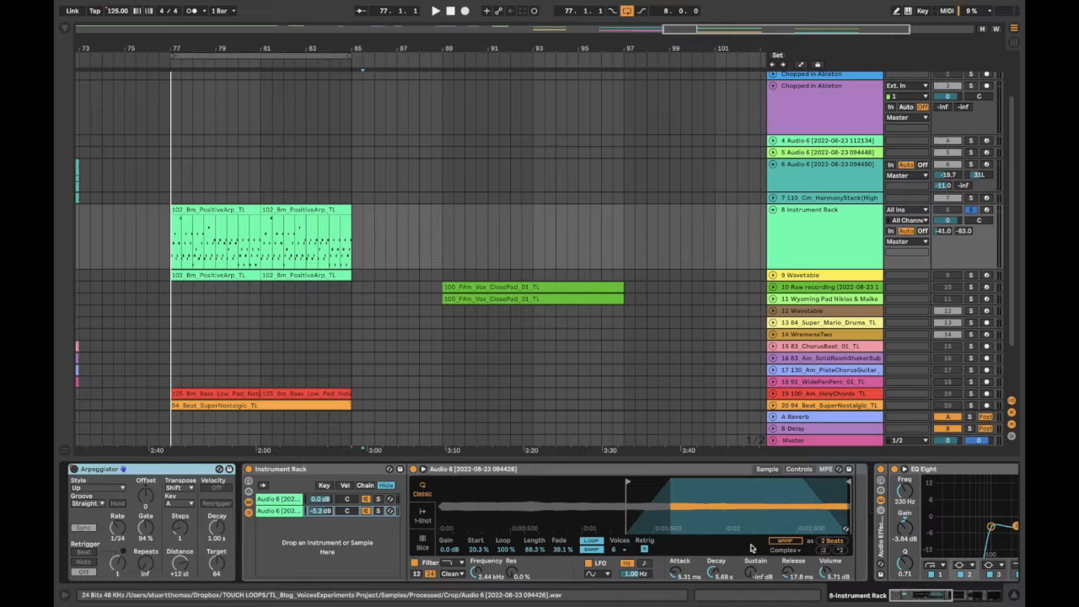
Examine the Instrument Rack and compare the Simpler sample settings of its two chains.
left_click(340, 470)
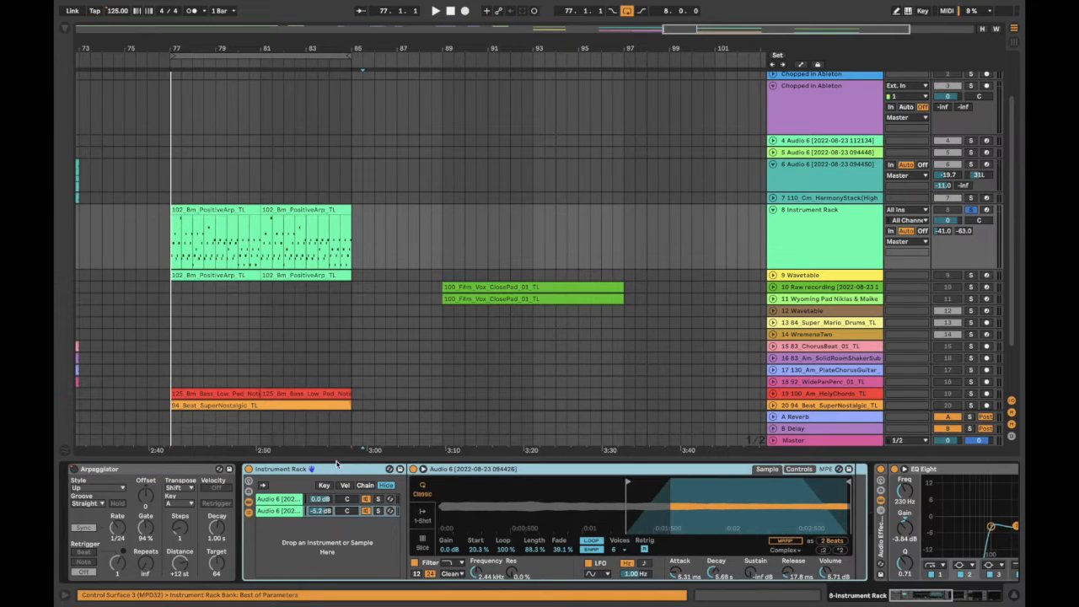
left_click(535, 472)
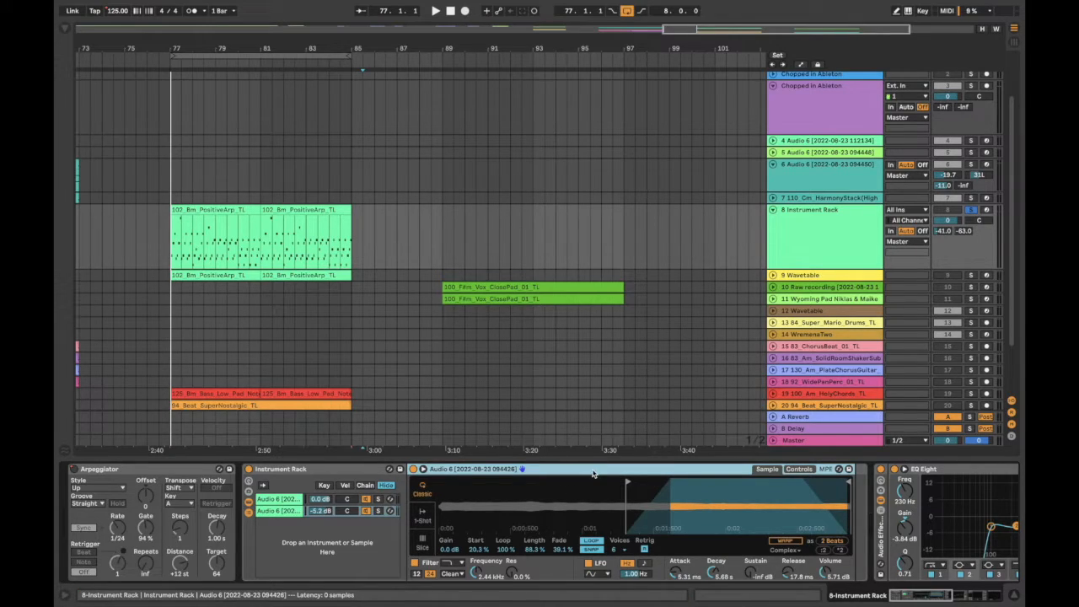
left_click(319, 472)
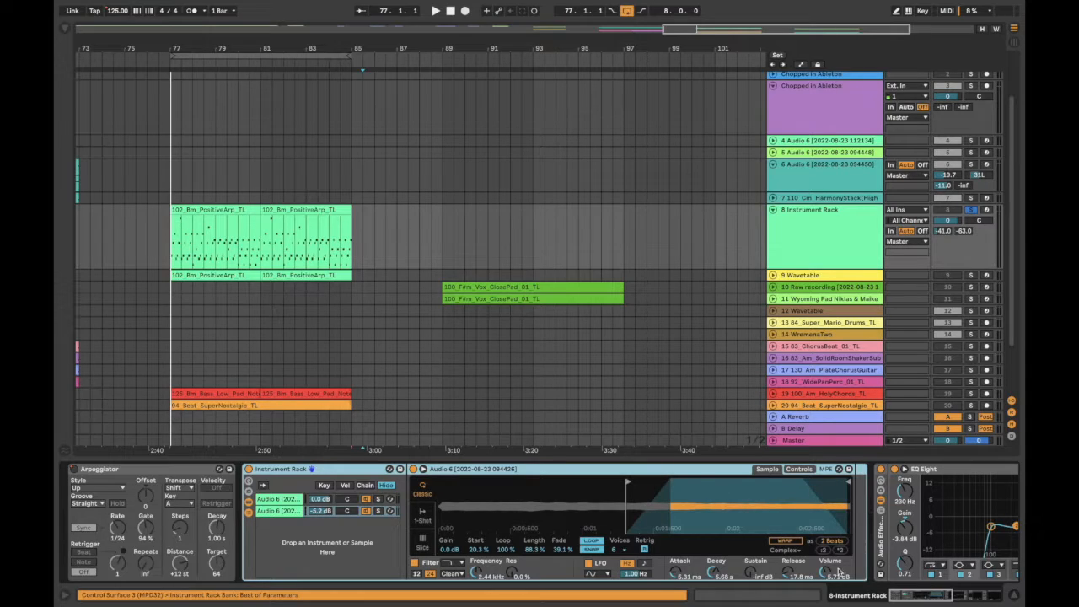
left_click(281, 499)
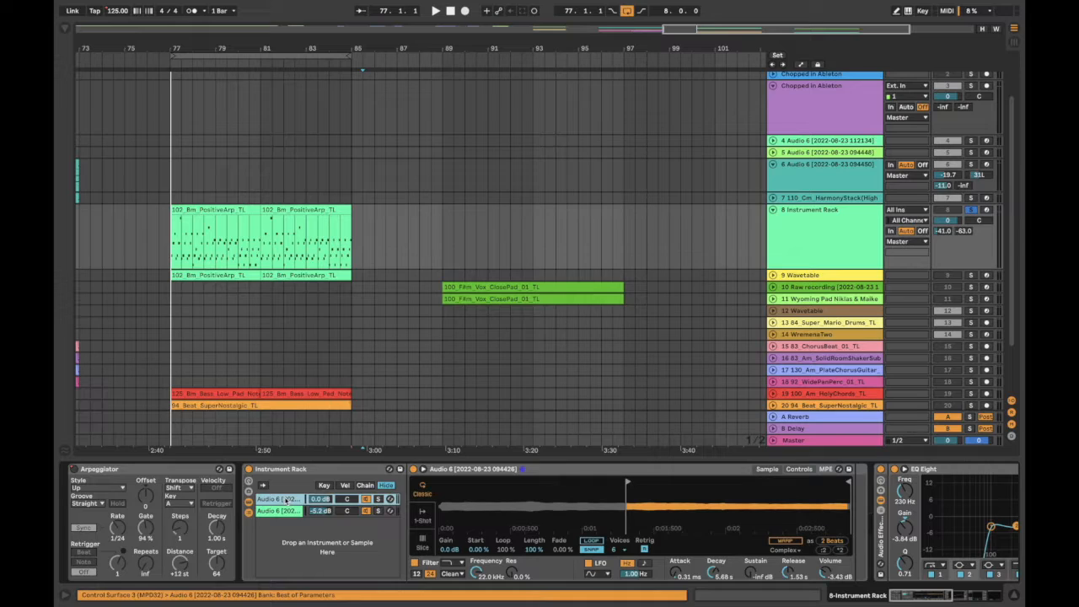
left_click(282, 512)
left_click(283, 499)
left_click(284, 512)
left_click(286, 499)
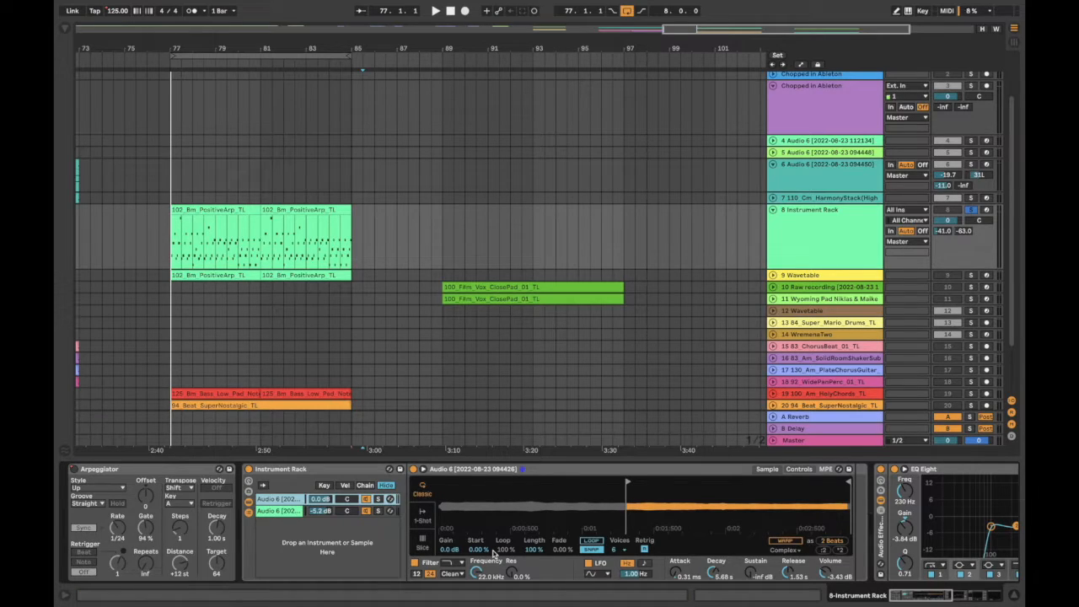
Open the first 102_Bm_PositiveArp_TL clip on track 8 to examine its notes and return to the arrangement.
left_click(187, 208)
double_click(195, 209)
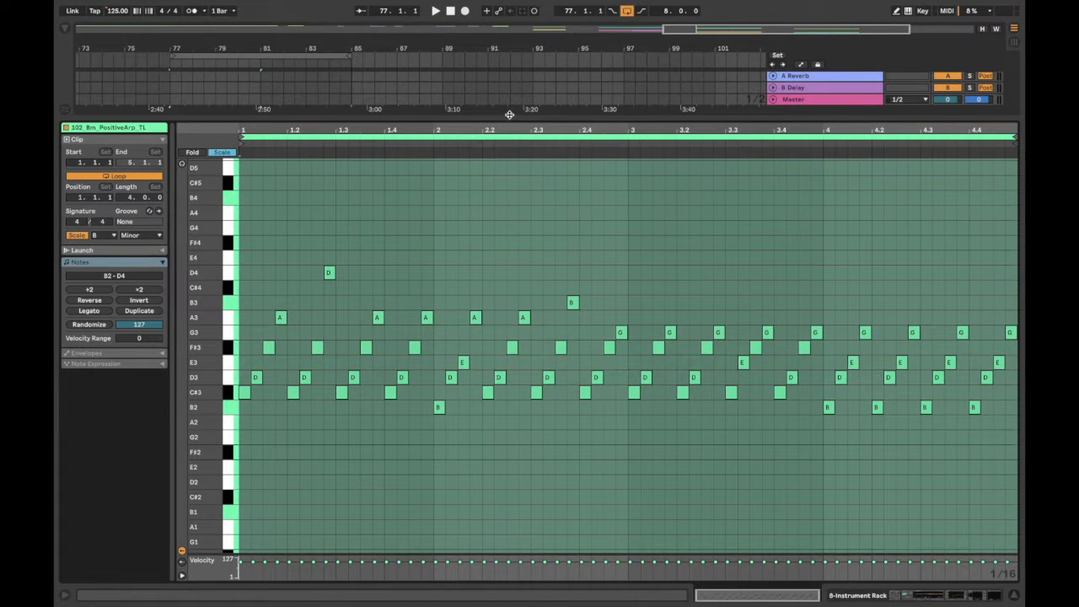
key("super+alt+l")
double_click(812, 306)
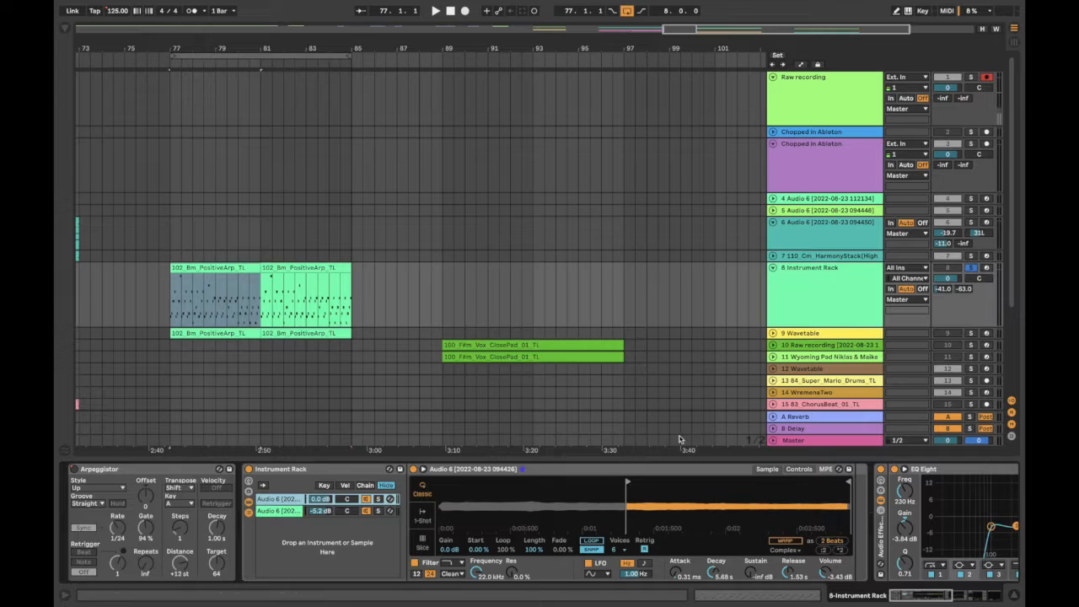
Show the Simpler controls in the rack and compare both chains' filter, amplitude envelope, transpose and detune settings.
left_click(291, 512)
left_click(292, 499)
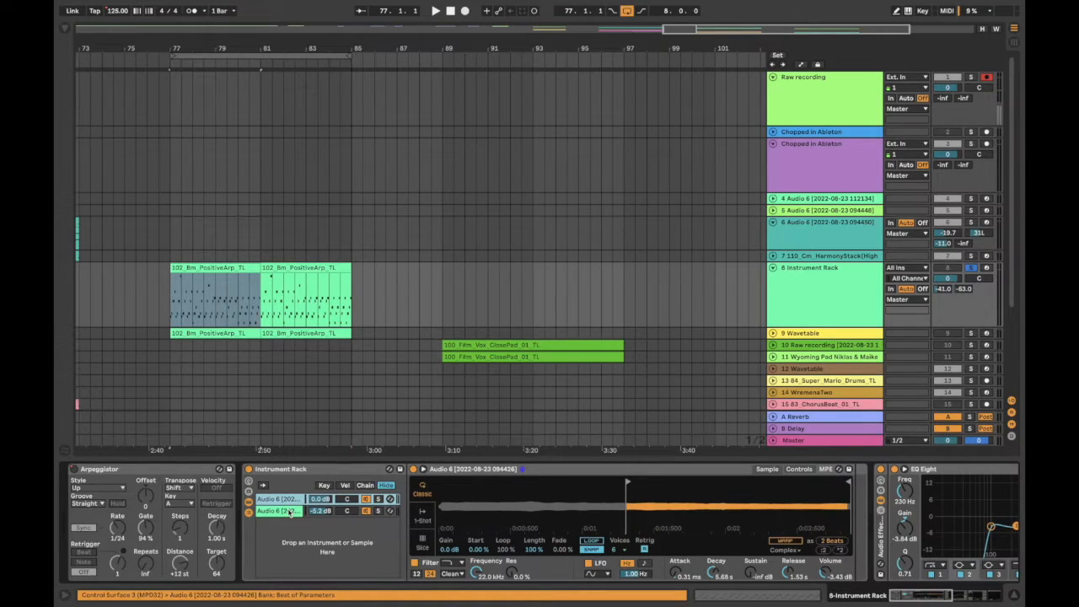
left_click(290, 511)
left_click(797, 469)
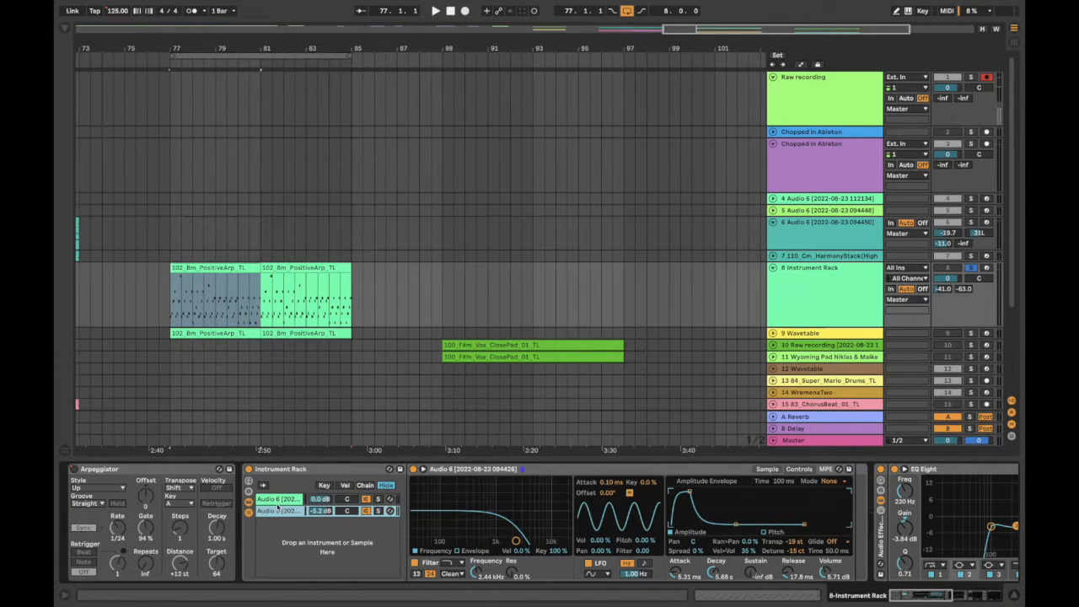
left_click(282, 500)
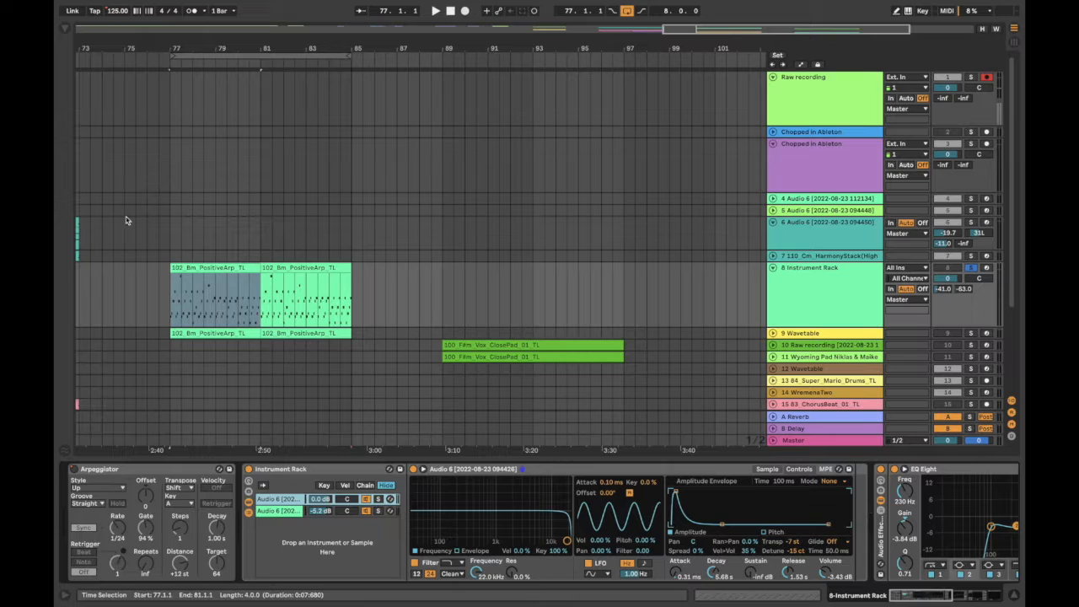
left_click(280, 511)
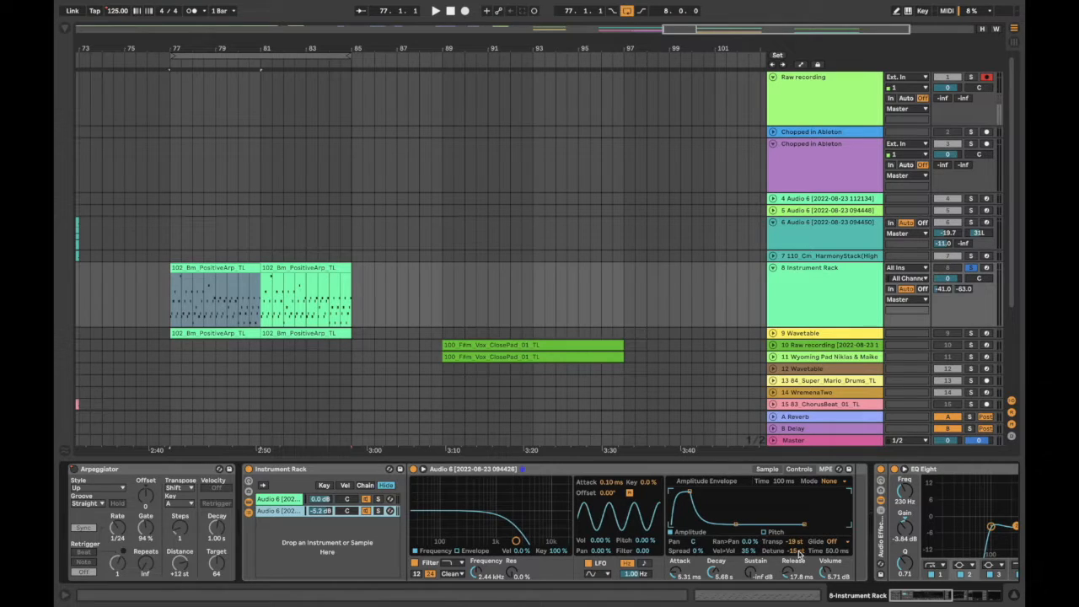
left_click(272, 500)
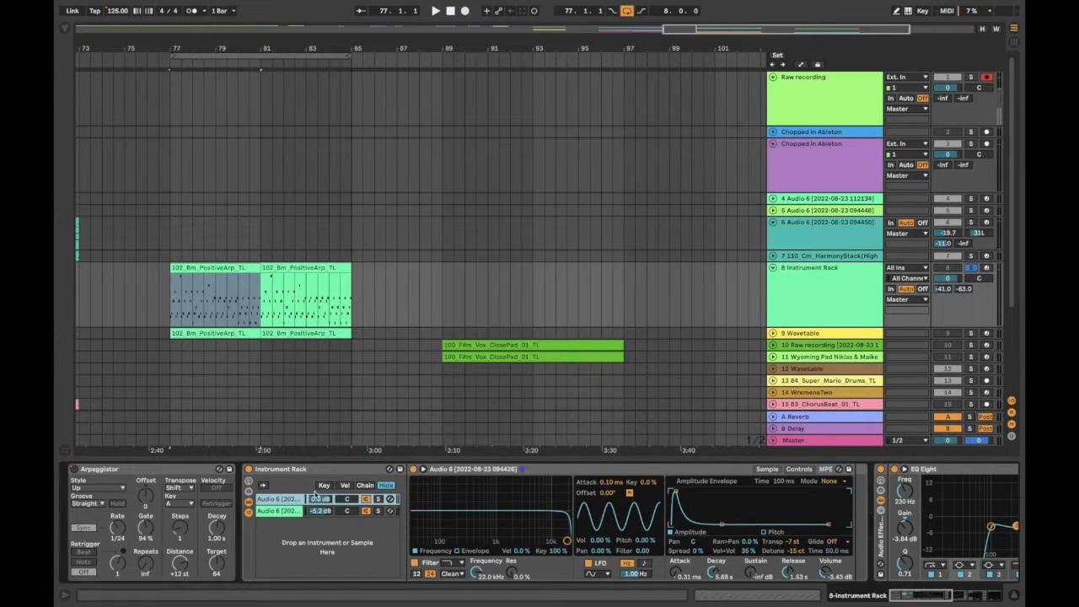
Play the section from bar 77 while comparing the Instrument Rack's two chains, and show the Simpler's sample display.
left_click(280, 510)
left_click(280, 504)
left_click(280, 513)
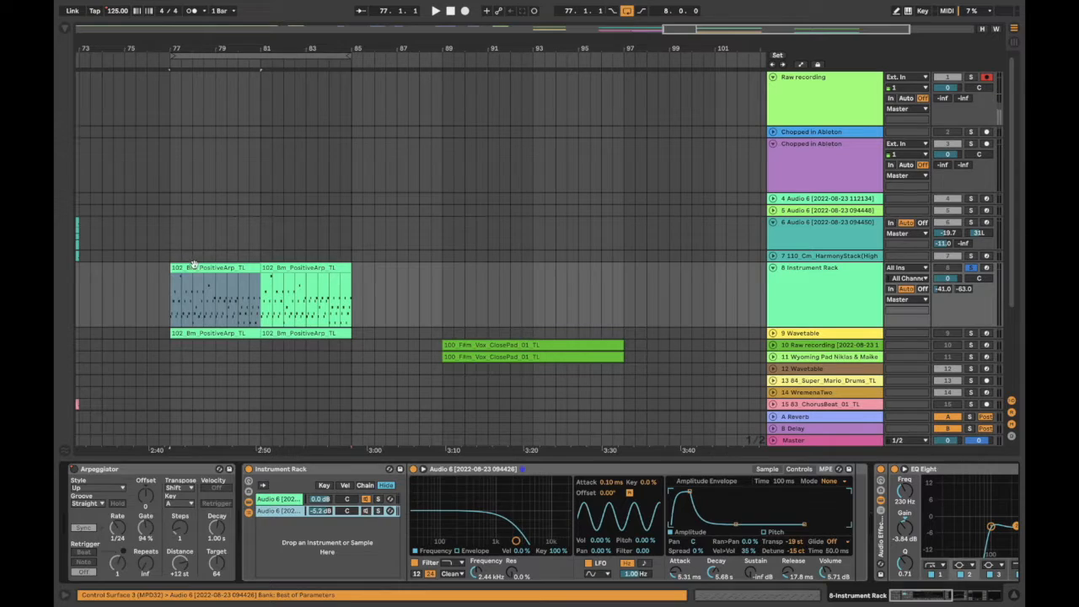
key("space")
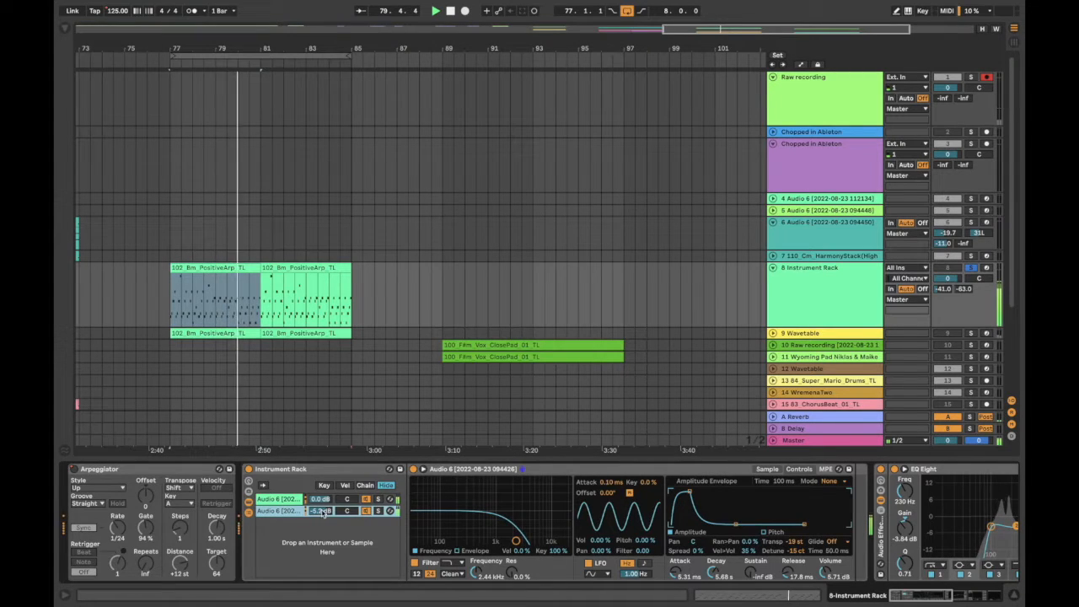
left_click(284, 512)
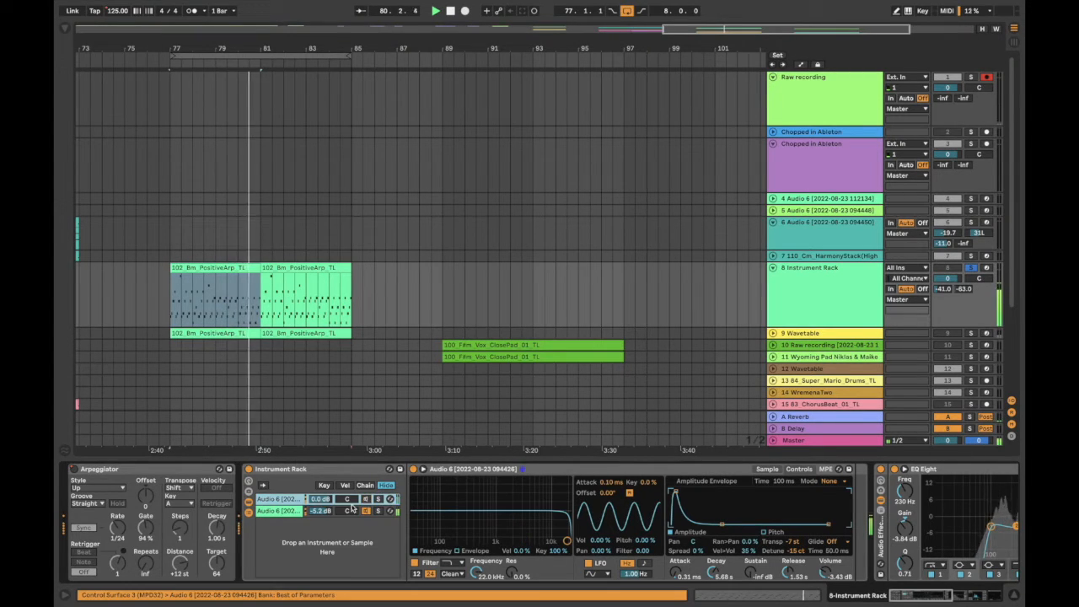
left_click(285, 499)
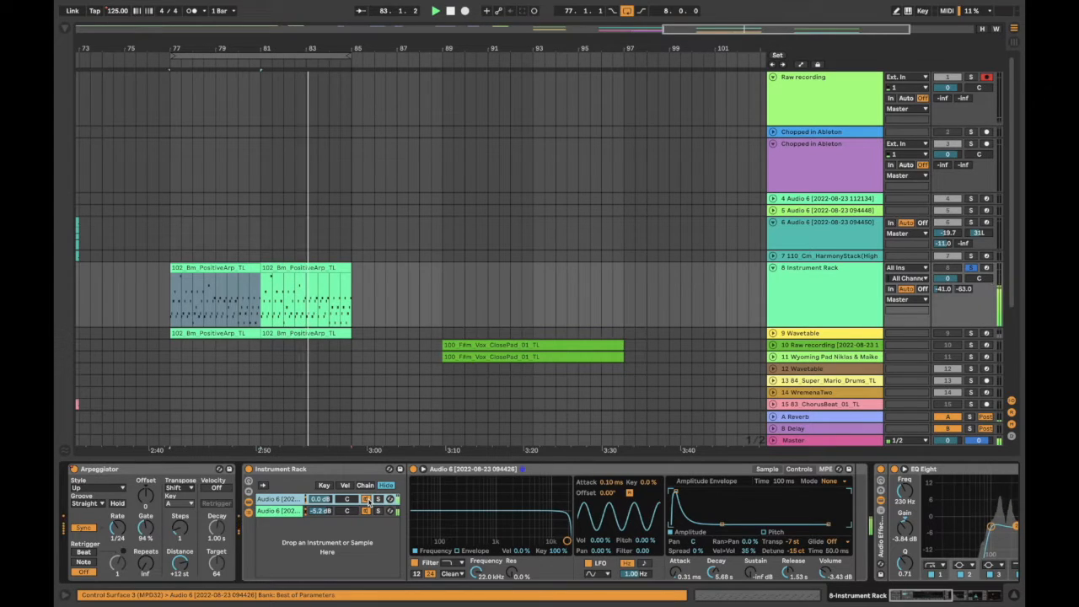
left_click(285, 499)
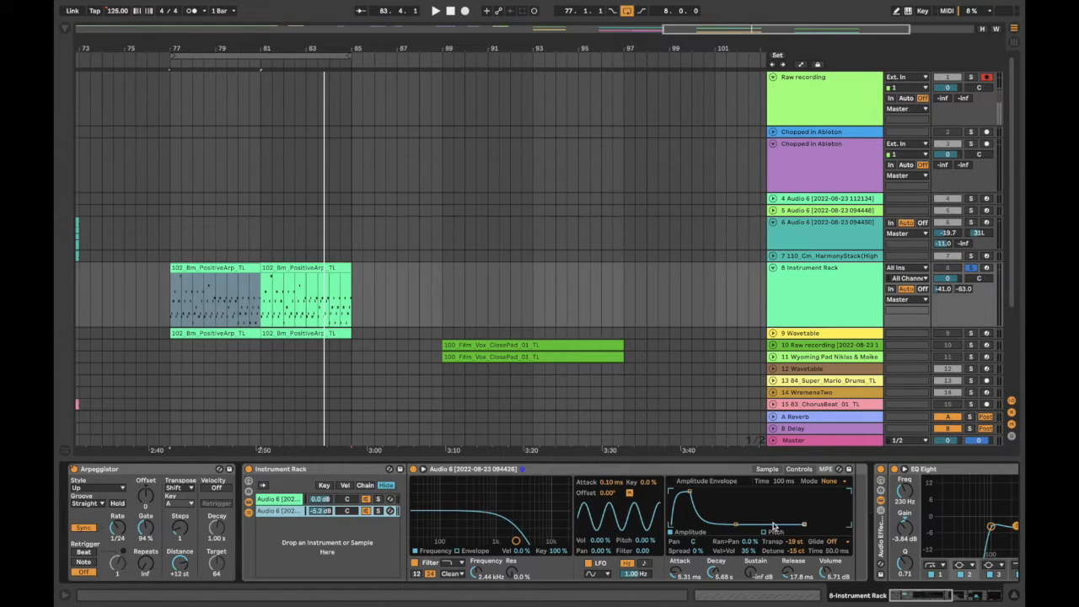
left_click(768, 470)
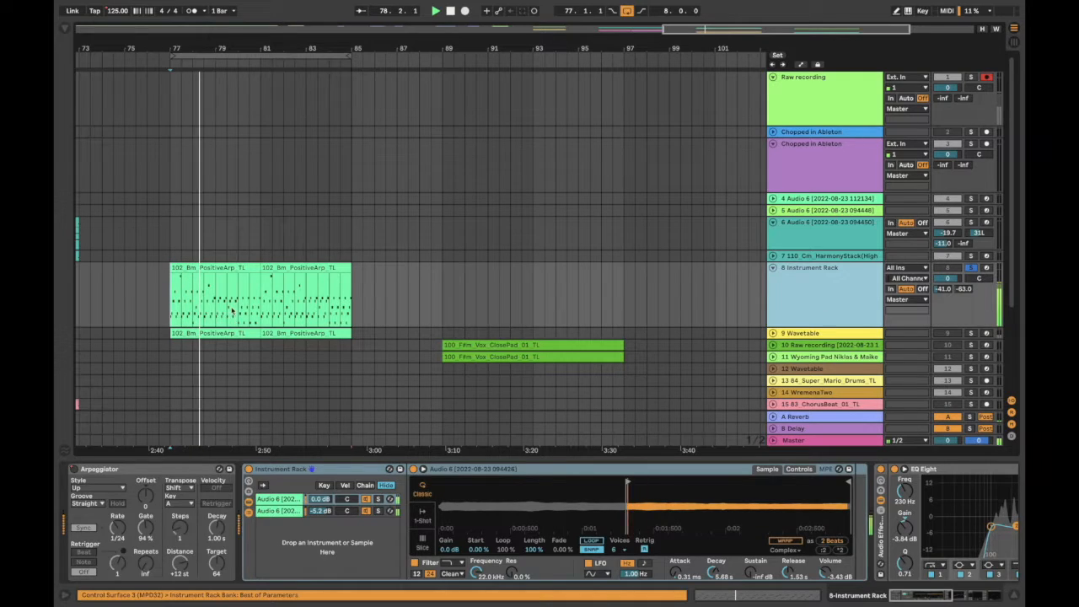
Enable the Arpeggiator on track 8 during playback of the arp clips and set its rate to 1/32.
left_click(283, 270)
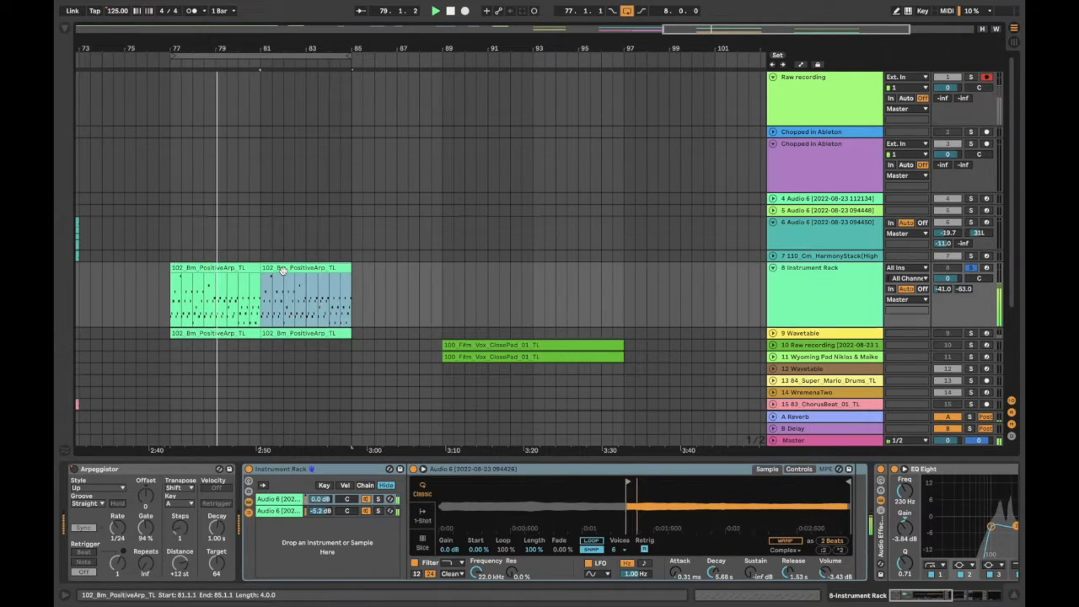
left_click(150, 469)
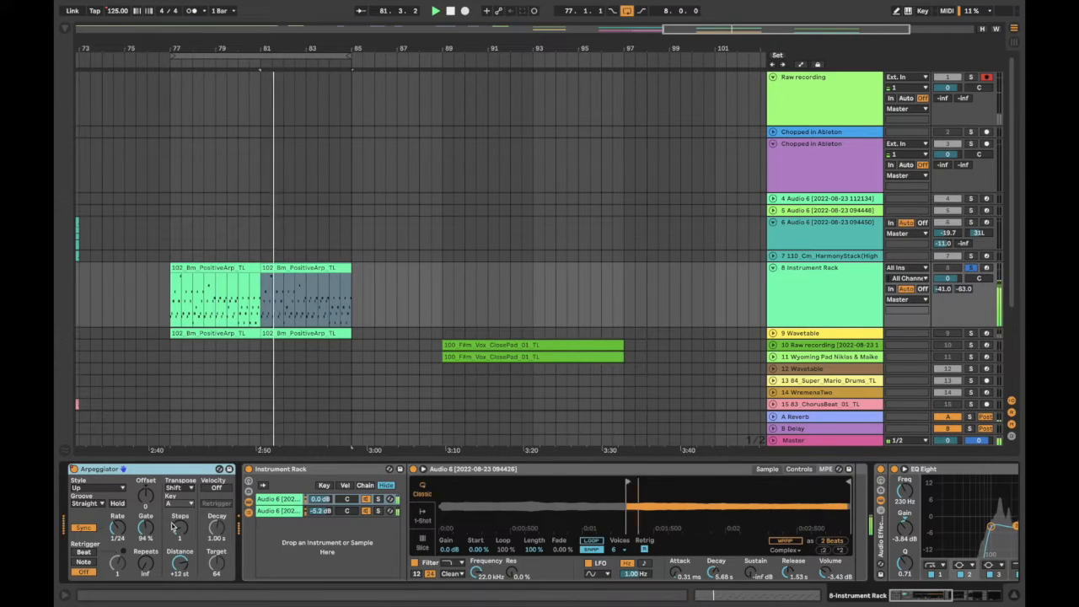
left_click(117, 529)
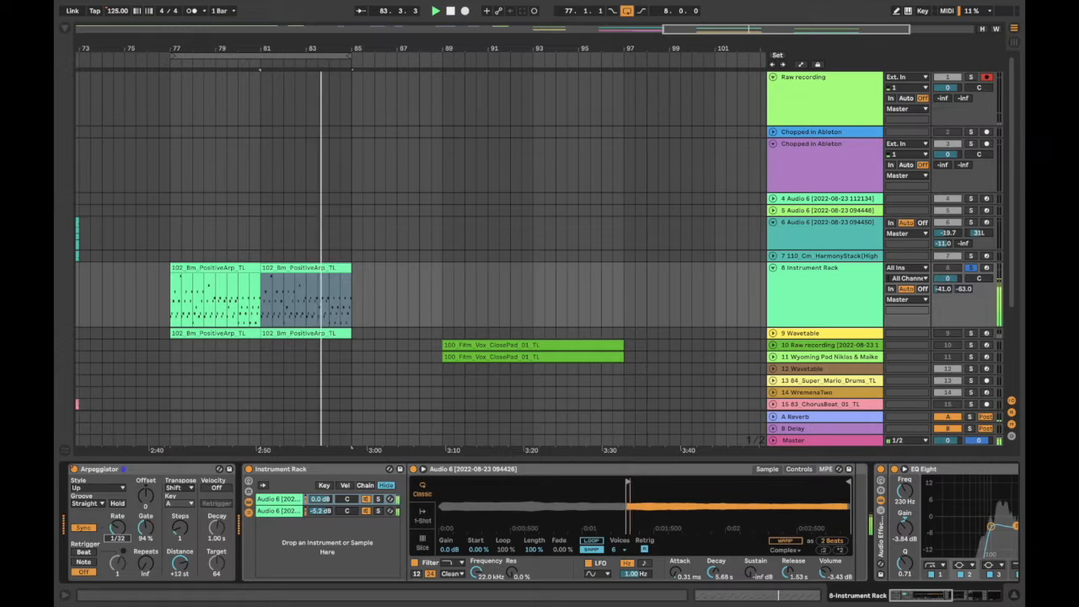
left_click_drag(117, 529, 117, 520)
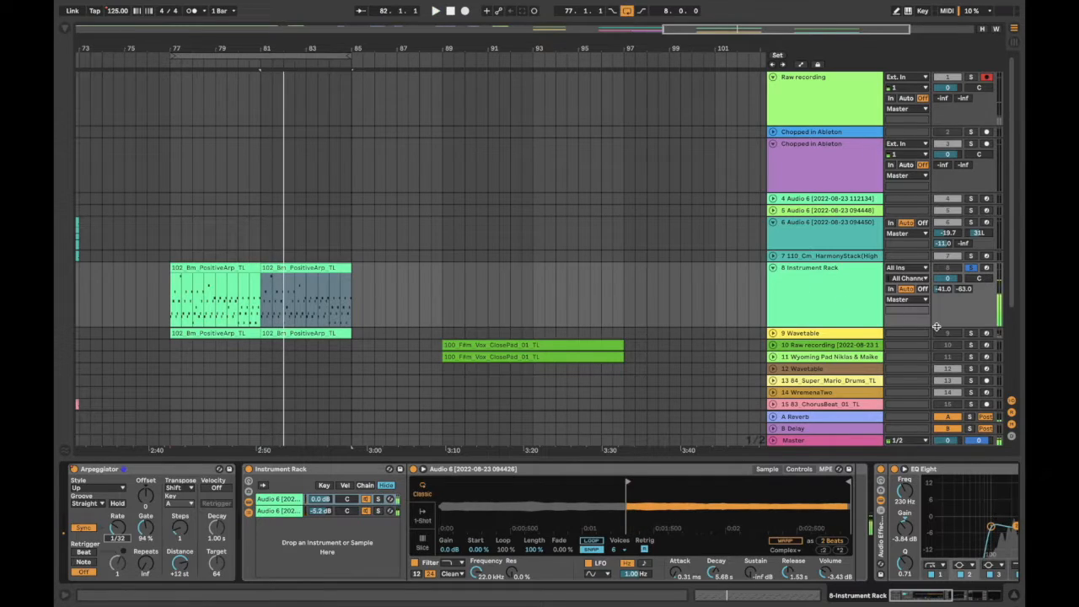
Play the first arp clip on track 8 and set the Noise Drums vocoder's Dry/Wet to 23%.
scroll(612, 537, "right", 5)
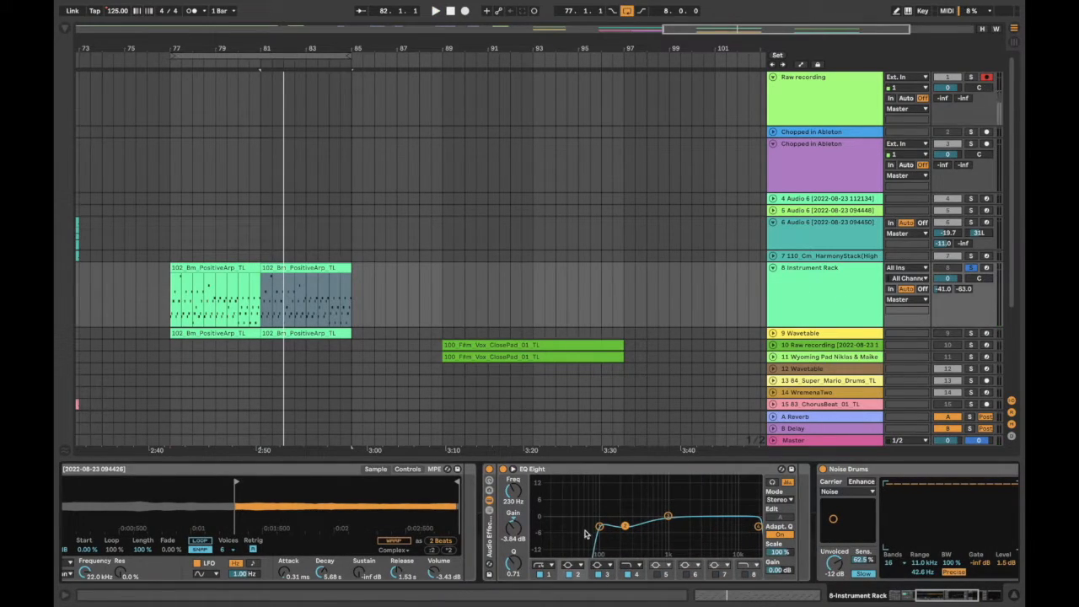
scroll(650, 519, "right", 4)
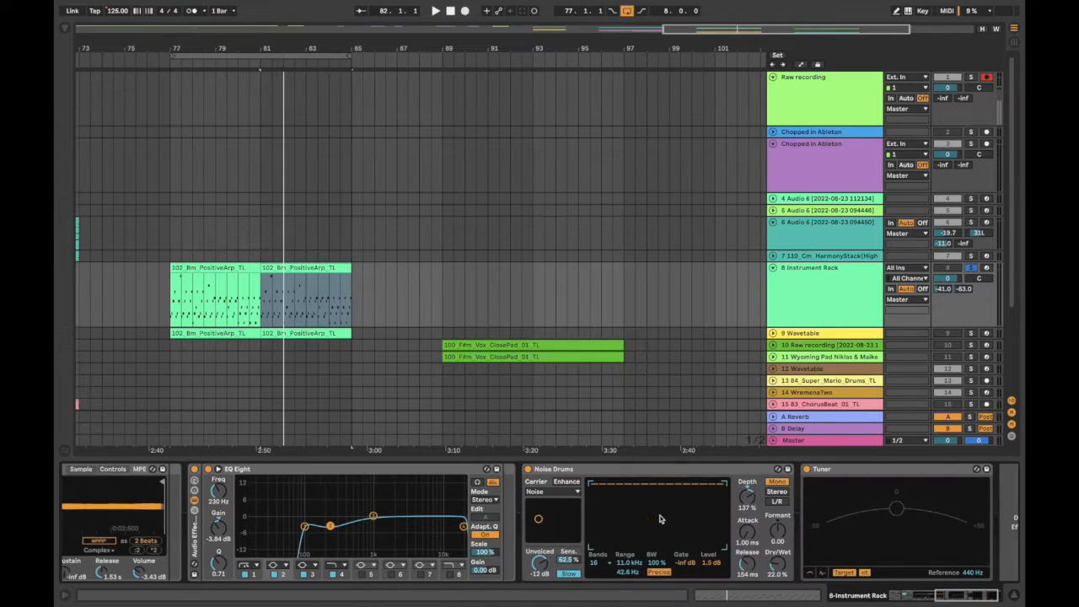
left_click(607, 474)
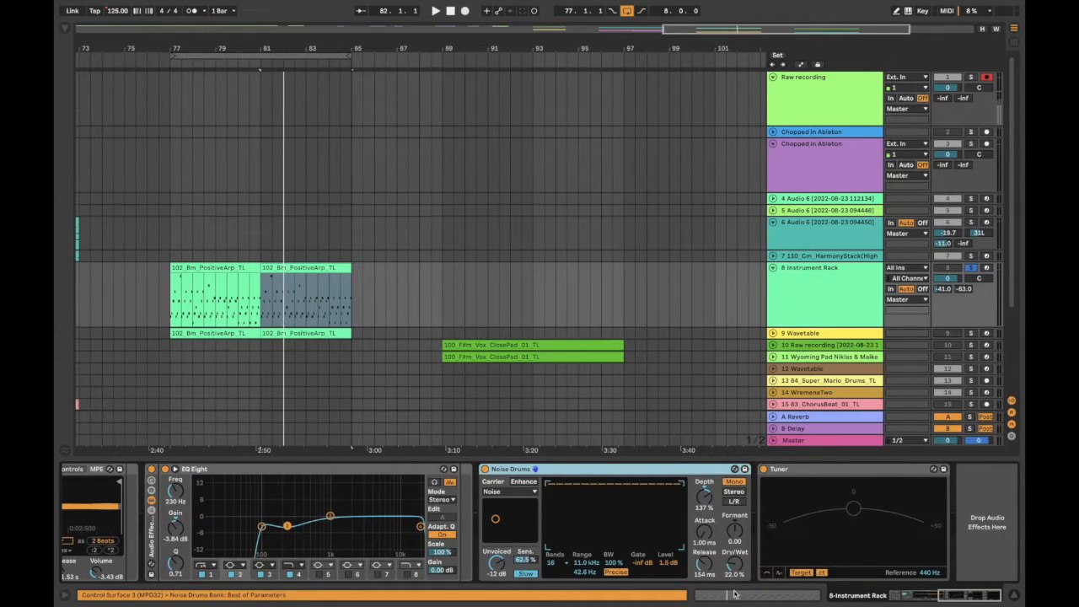
left_click(233, 268)
key("space")
left_click_drag(733, 563, 733, 531)
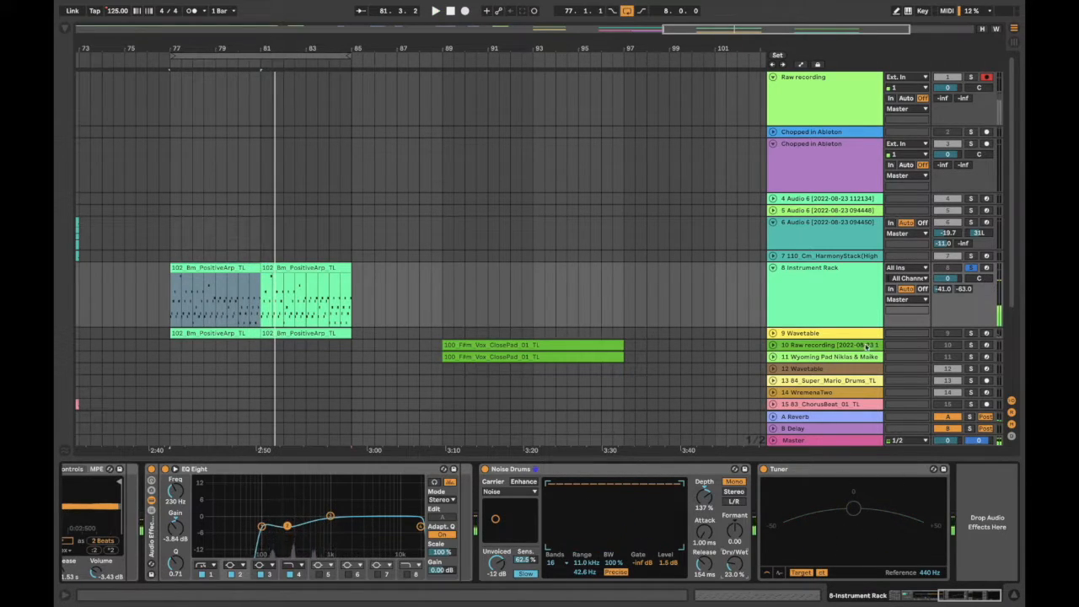
Solo and unfold the 9 Wavetable track, and play its arp clip together with the Instrument Rack from bar 77.
left_click(824, 270)
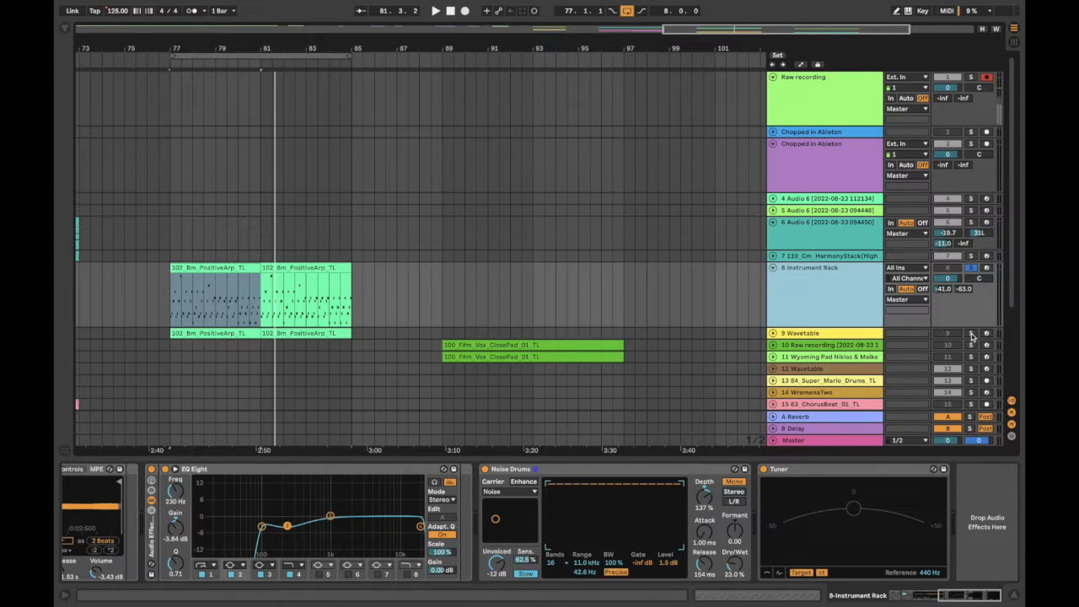
left_click(972, 334)
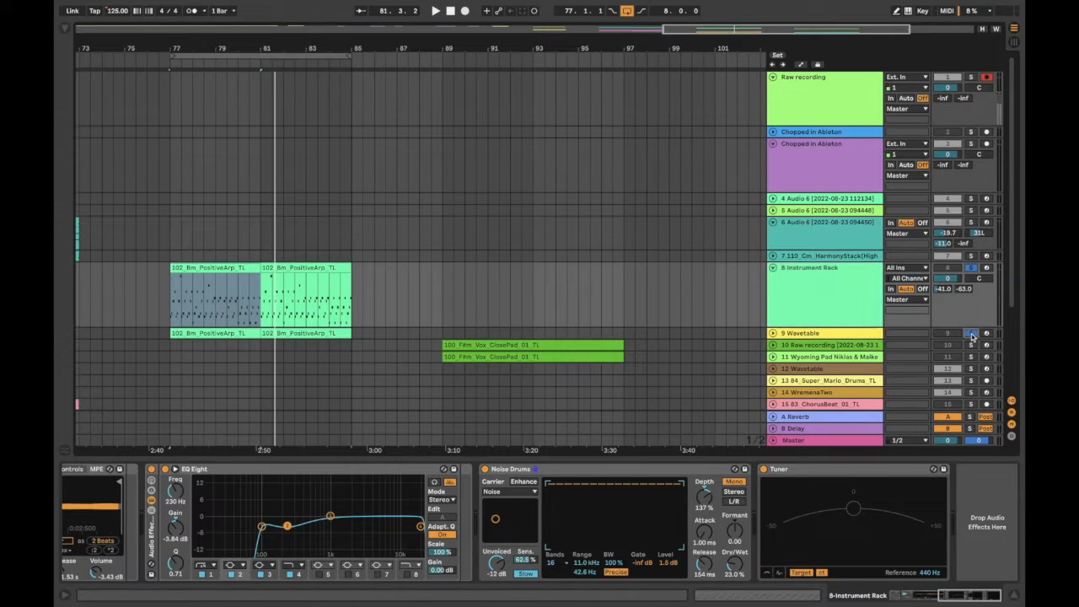
left_click(772, 333)
left_click(788, 335)
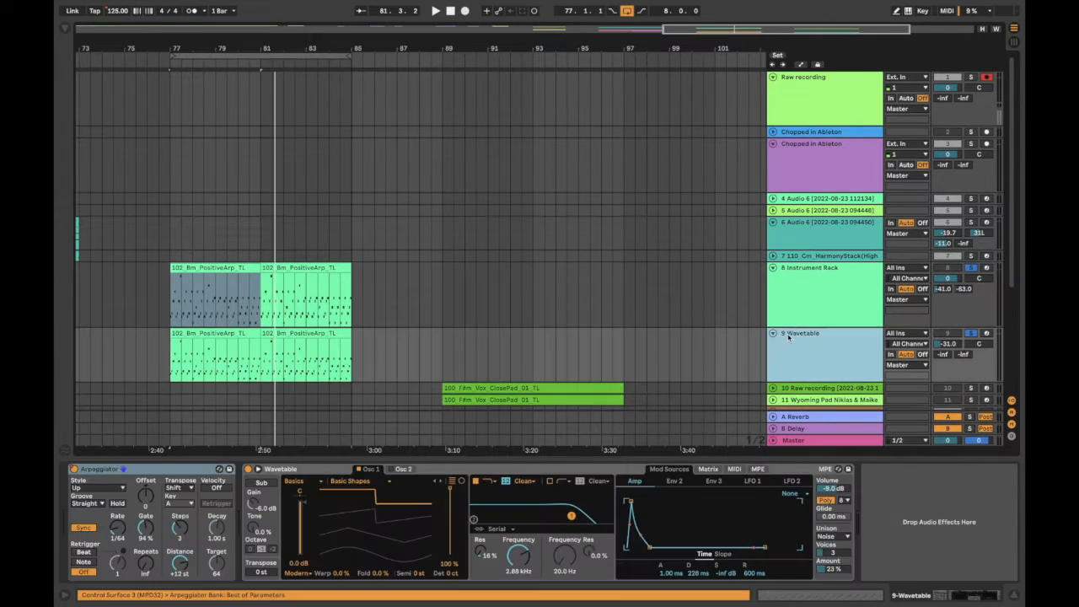
left_click(190, 335)
key("space")
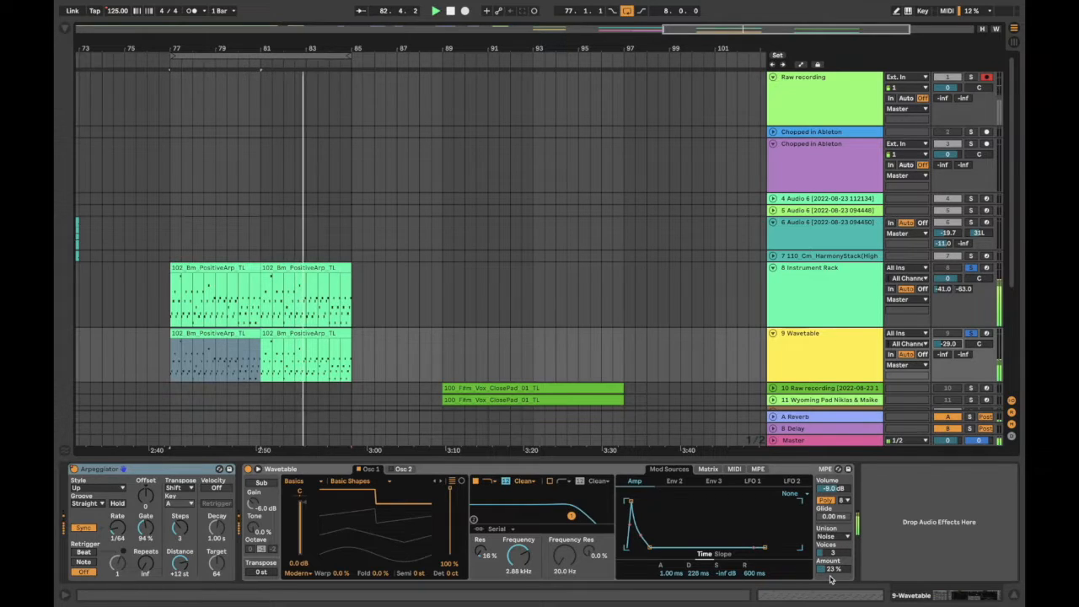
Add tracks 18 to 21 to the solo and audition the arps with the backing parts from bar 77.
scroll(475, 303, "down", 5)
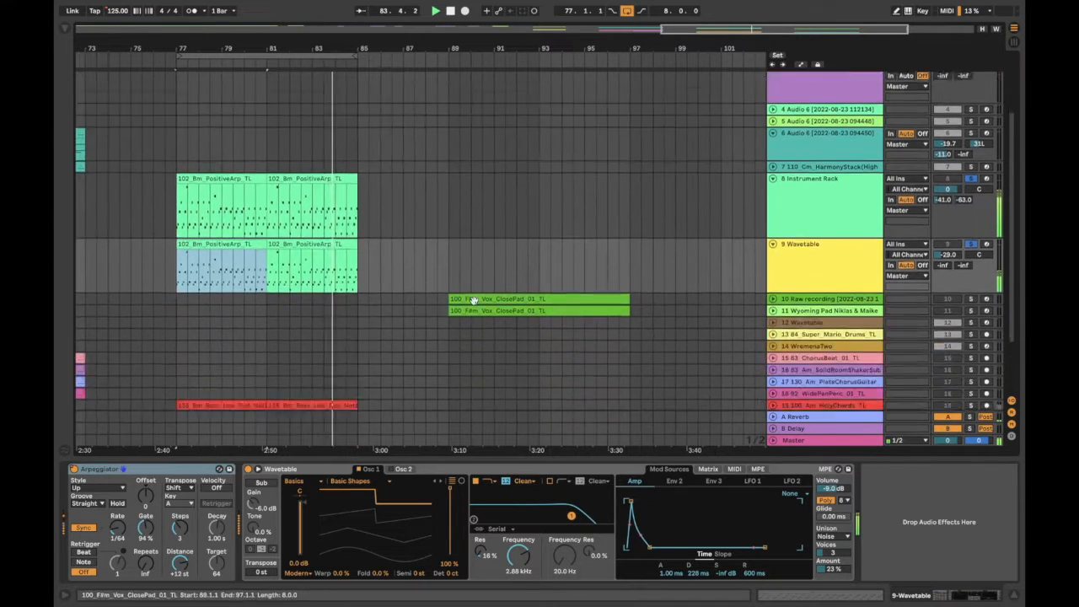
scroll(474, 304, "left", 2)
scroll(474, 305, "left", 2)
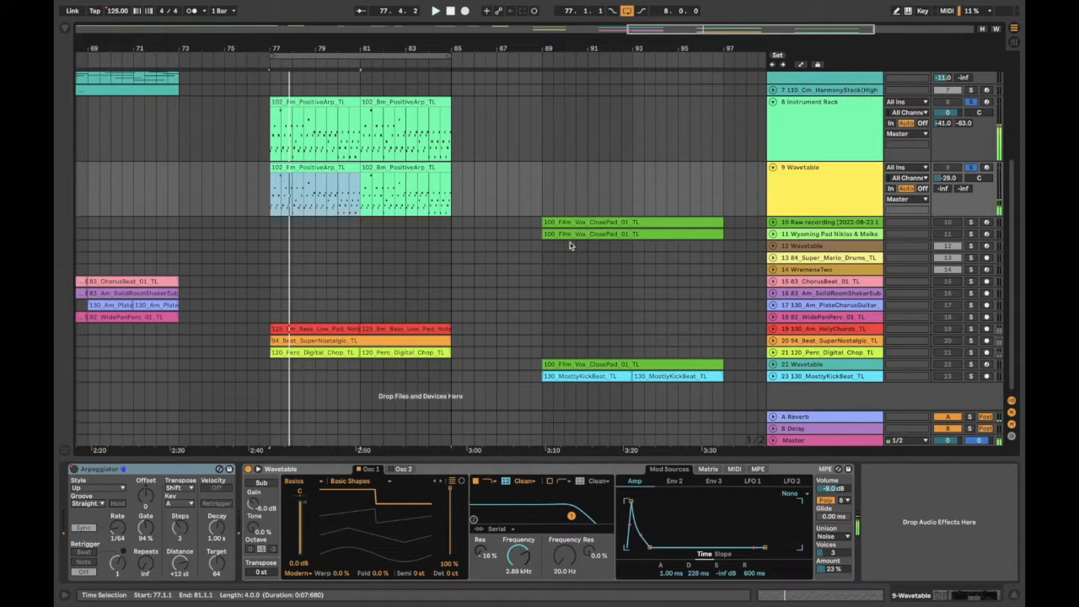
left_click(970, 318)
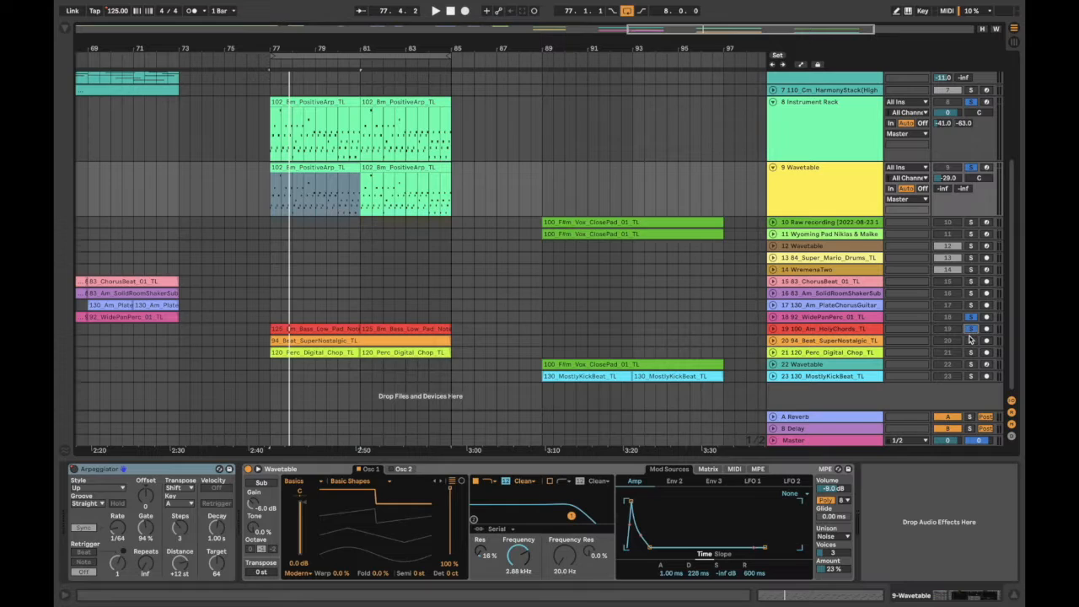
left_click(971, 352)
key("space")
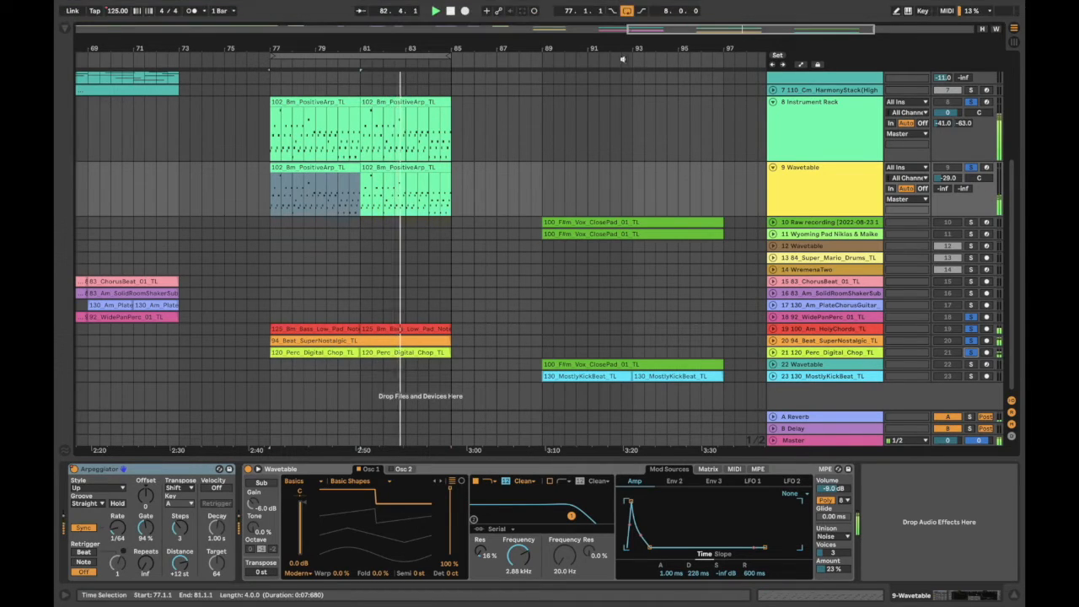
Turn off the arrangement loop and audition the short Raw recording clip at bar 27 on the first track.
left_click(627, 11)
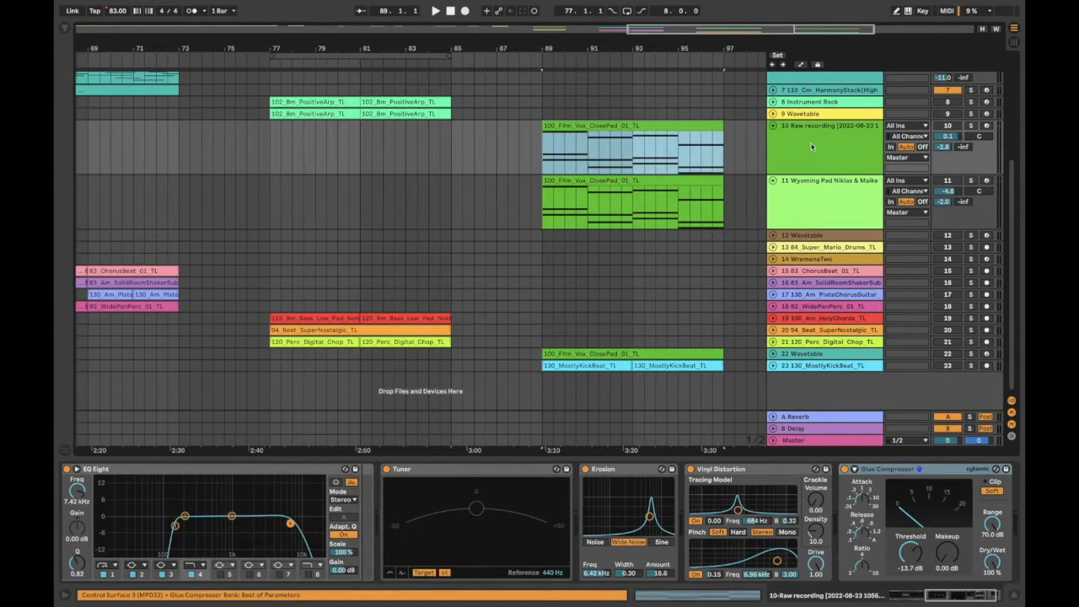
left_click(701, 120)
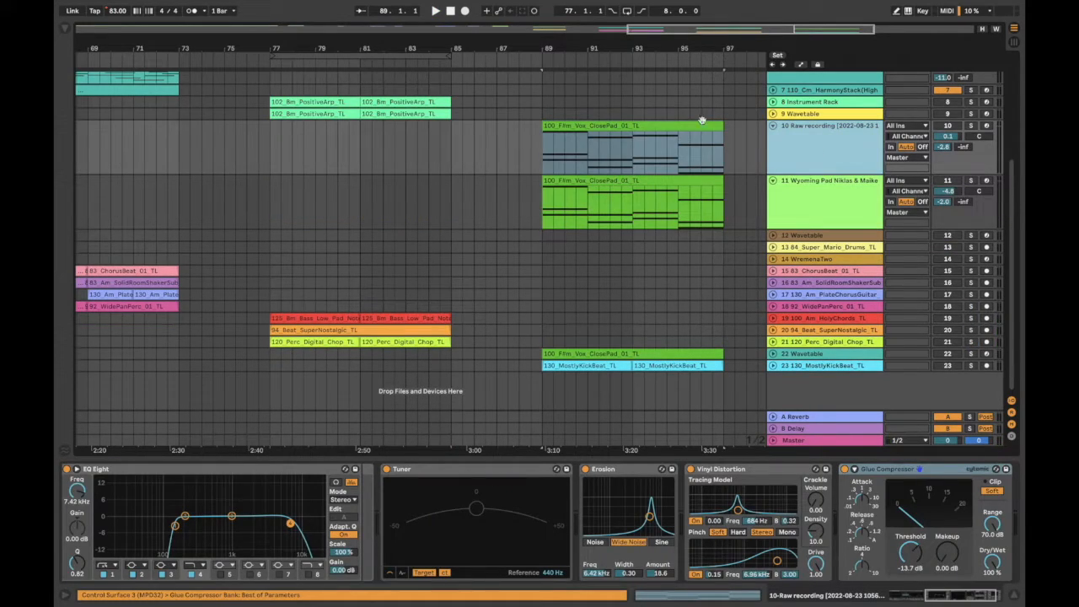
left_click(631, 124)
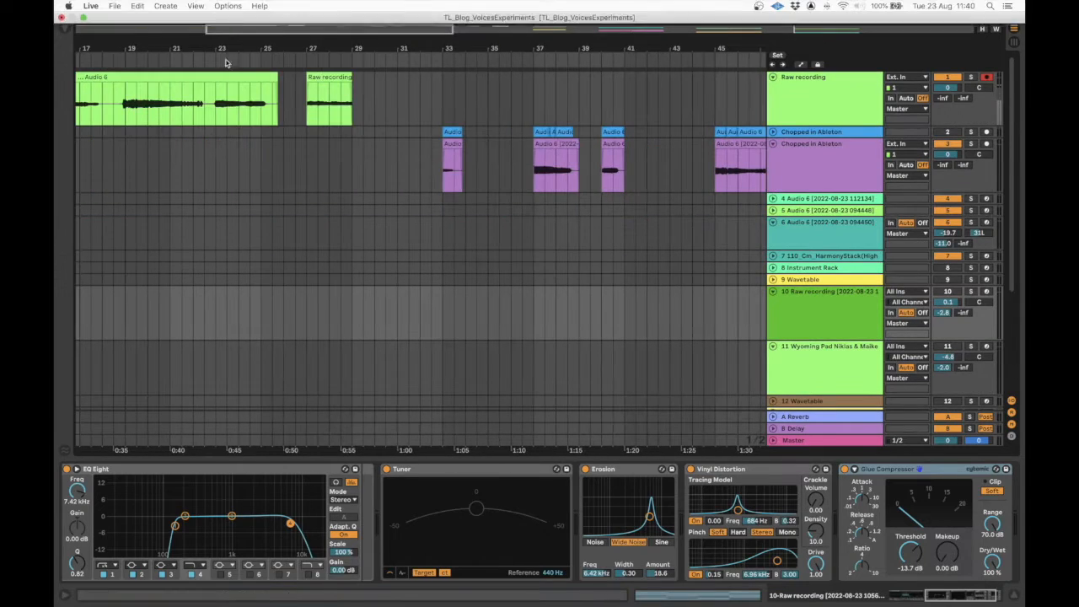
left_click(328, 99)
key("space")
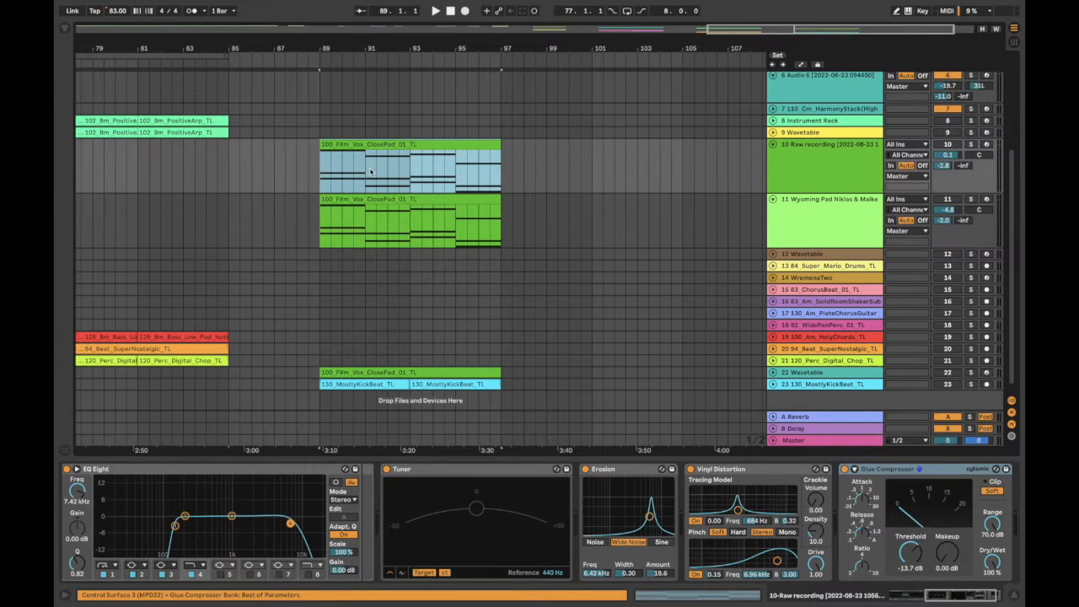
Solo track 10 and audition its 100_F#m_Vox_ClosePad_01_TL clip from bar 89 with the Simpler controls in view.
key("space")
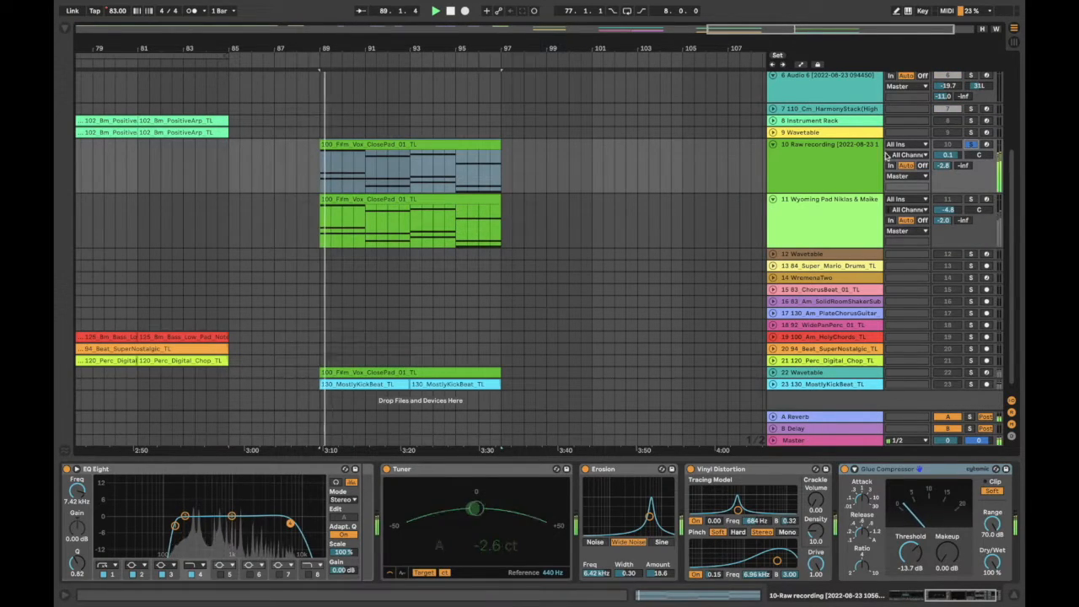
left_click(829, 163)
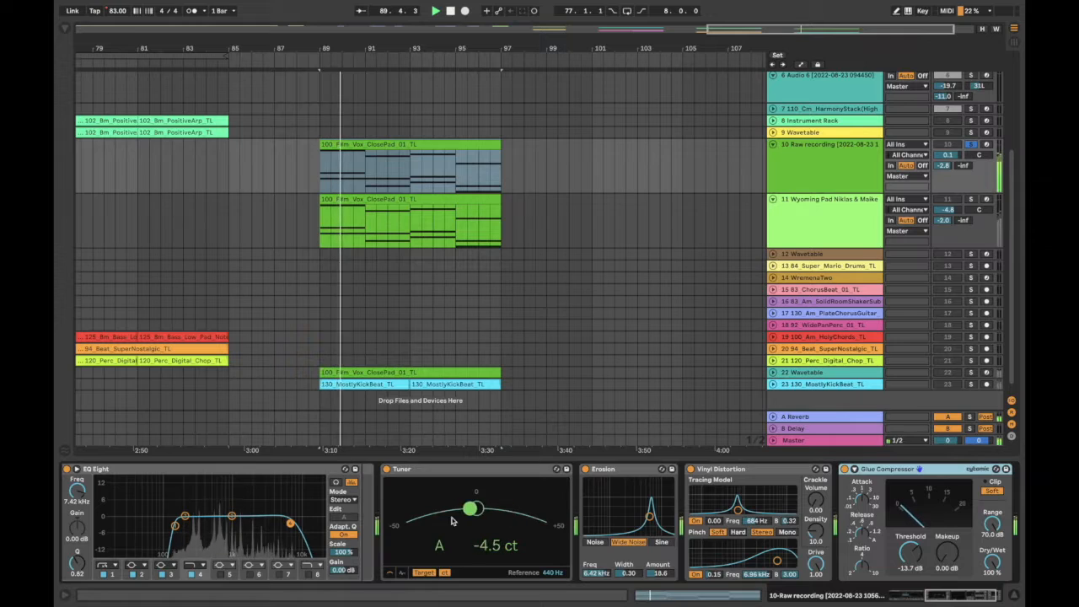
scroll(464, 514, "left", 5)
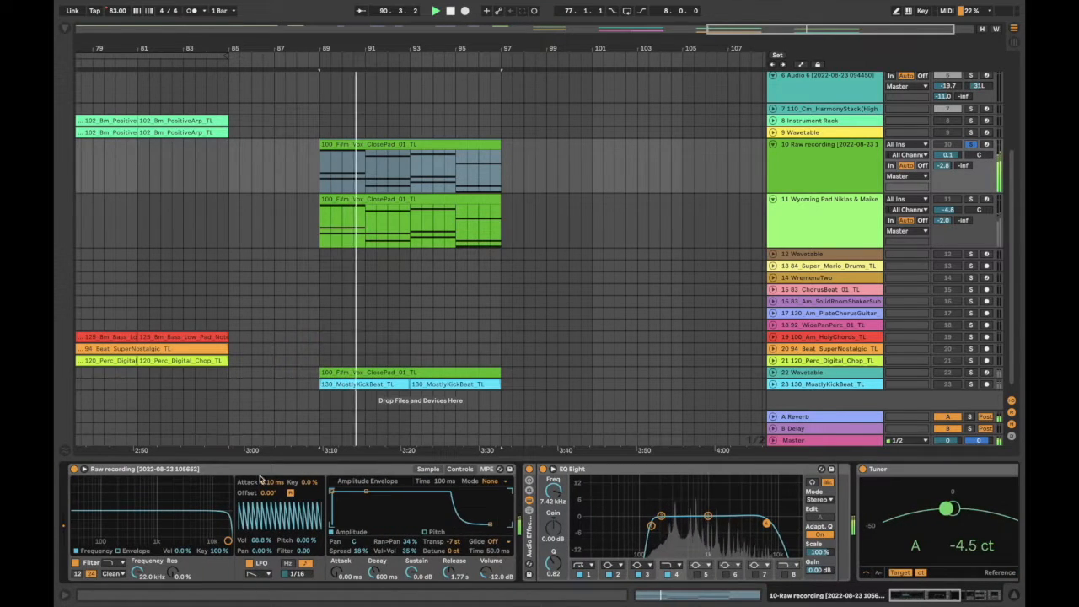
left_click(321, 167)
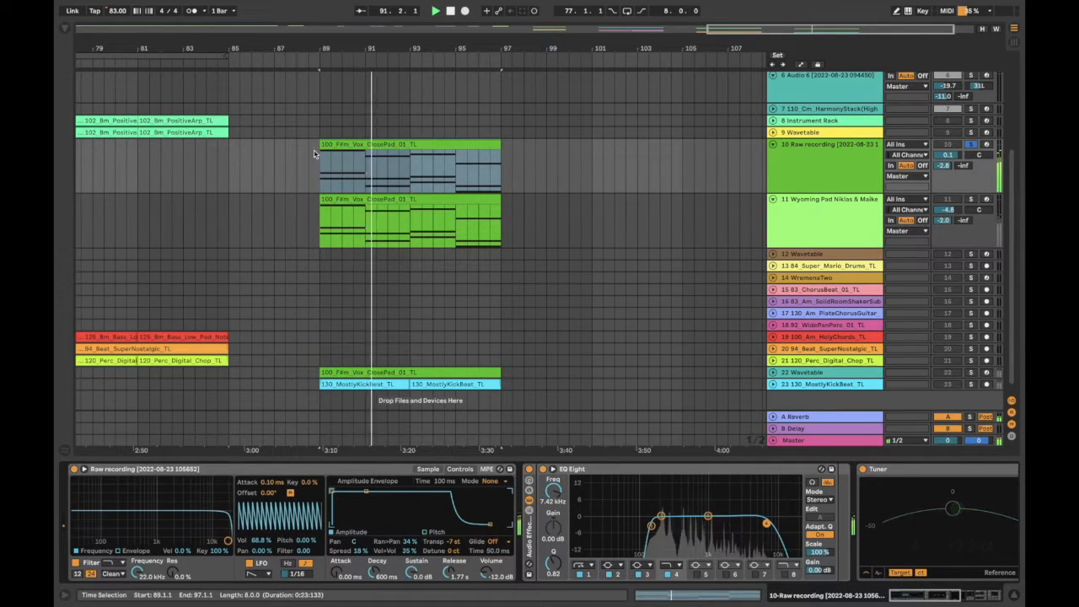
left_click(411, 170)
left_click(415, 172)
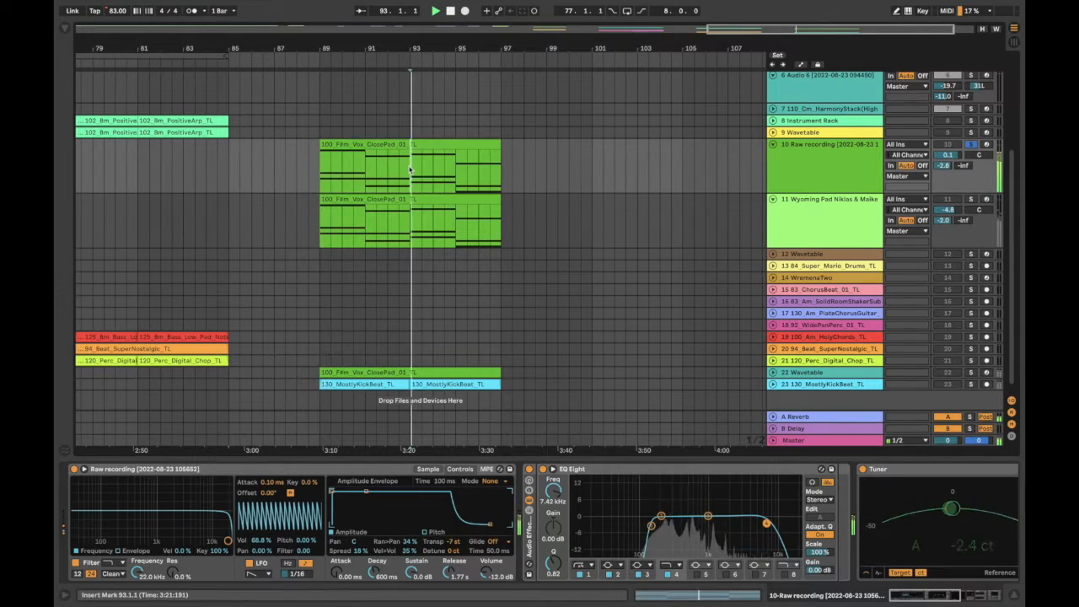
key("space")
Select the vox pad clip on track 10 and examine its Simpler's sample, loop, LFO and envelope settings.
left_click(451, 145)
left_click(812, 162)
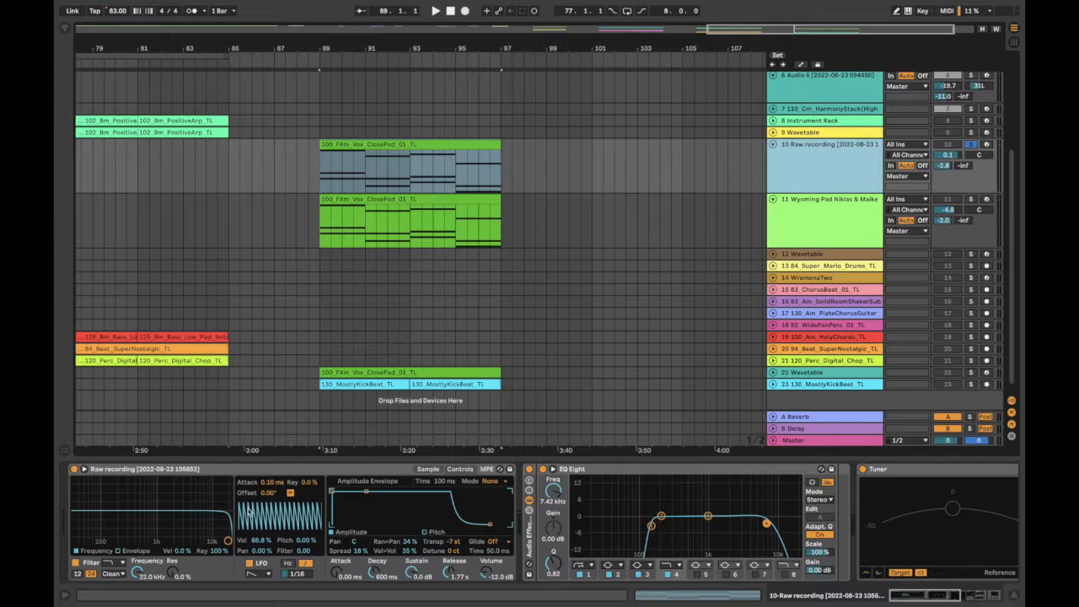
left_click(297, 469)
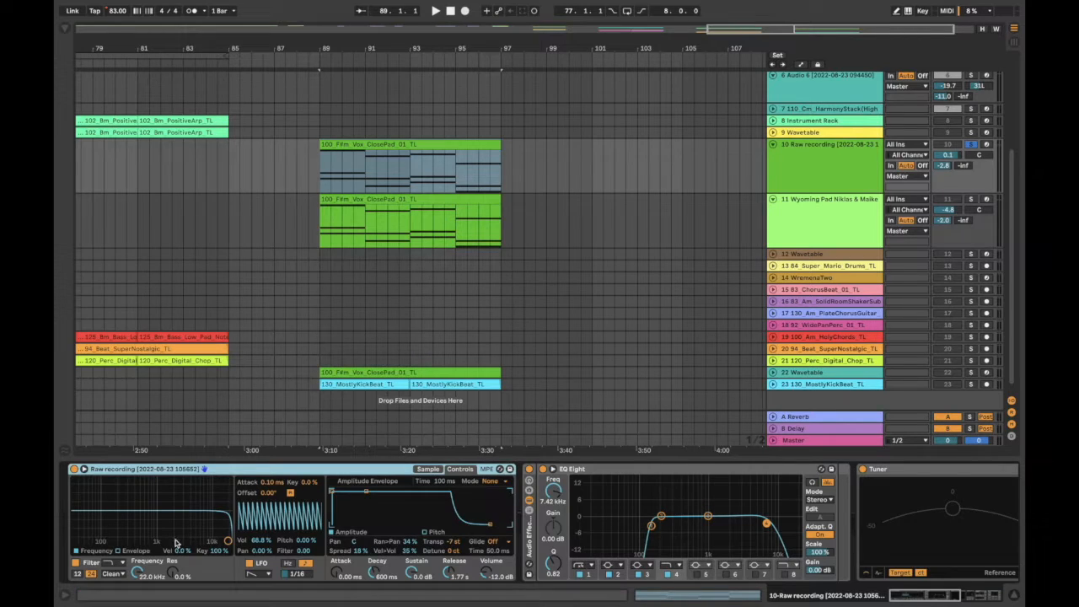
left_click(428, 470)
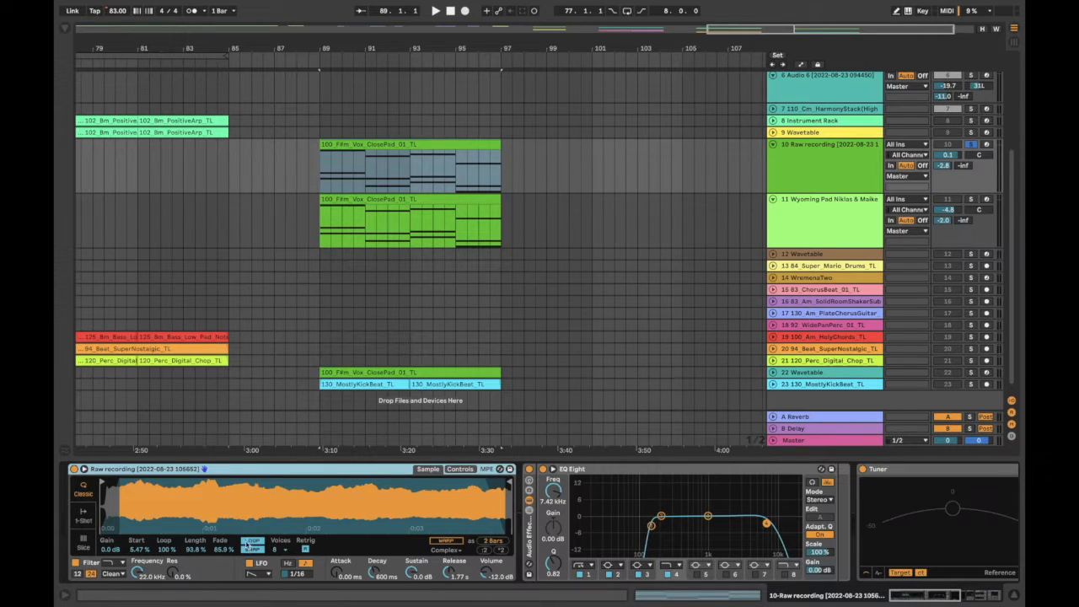
left_click(460, 470)
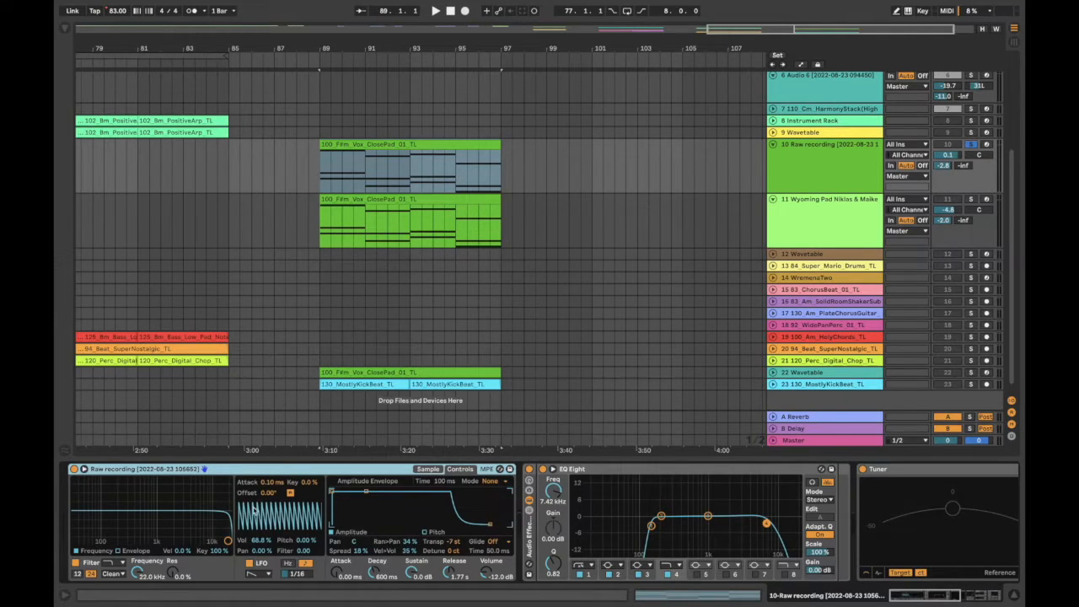
Set the vox pad Simpler's LFO to a synced 1/16 rate with 100% volume modulation and audition the clip from bar 89.
left_click(255, 573)
left_click(258, 546)
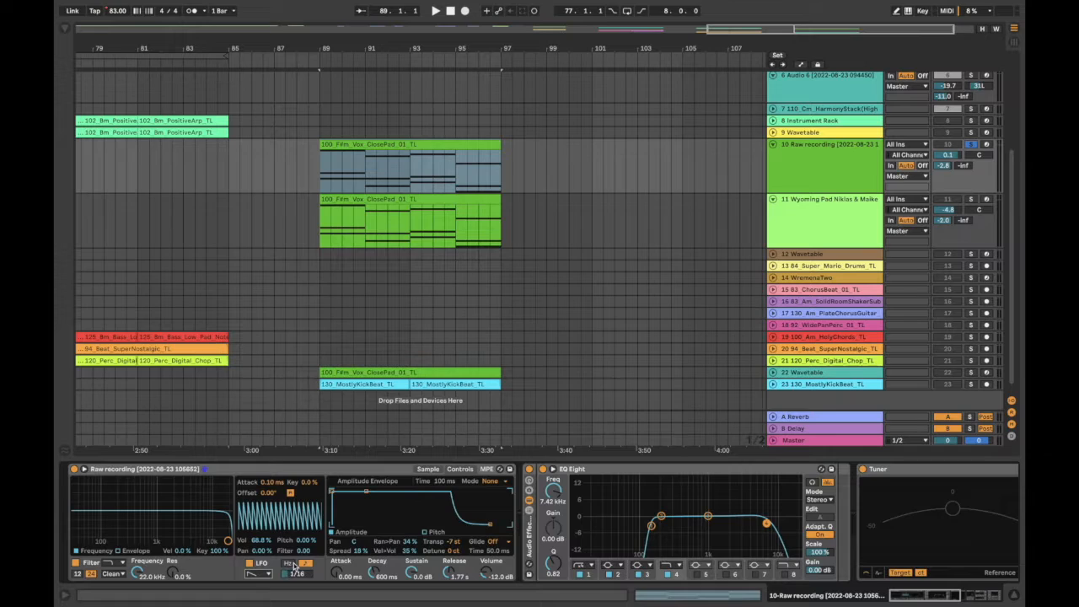
left_click(289, 564)
left_click(305, 564)
key("space")
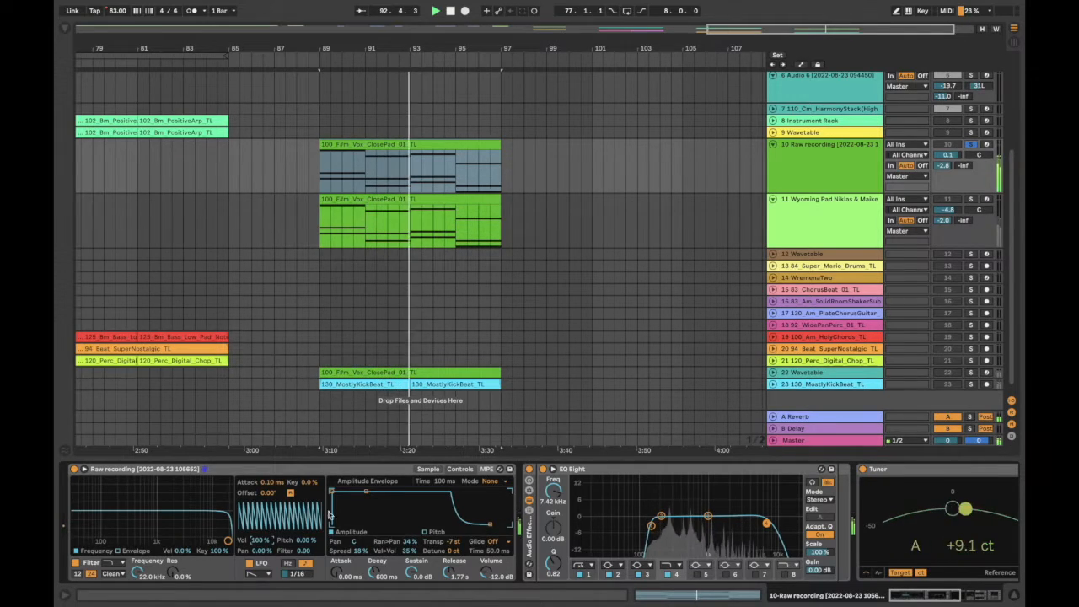
left_click(428, 469)
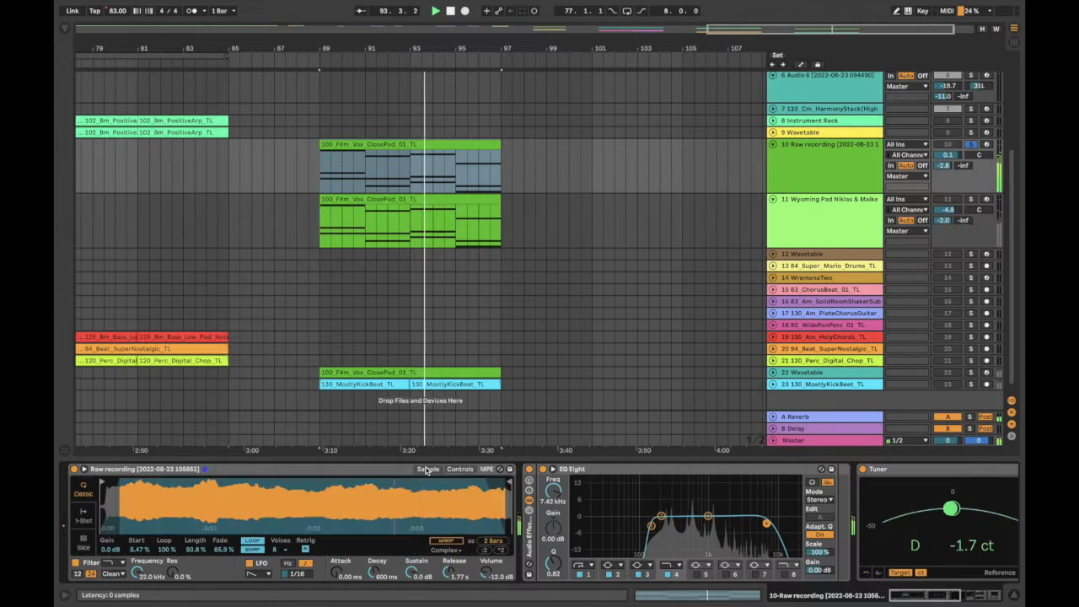
Examine the Erosion and Vinyl Distortion settings in track 10's effect chain.
scroll(641, 487, "right", 10)
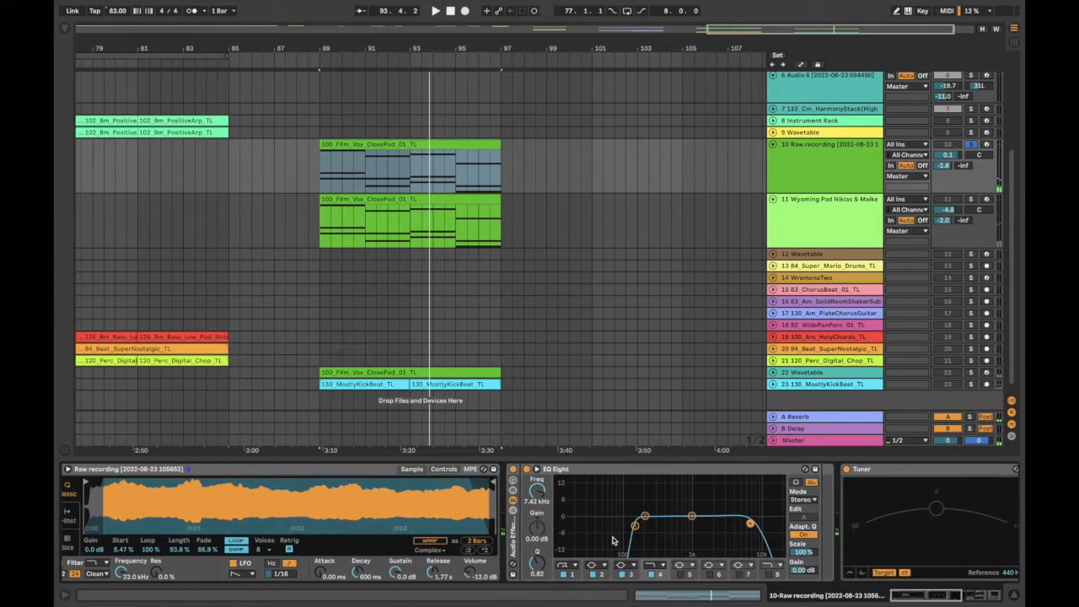
scroll(640, 512, "right", 5)
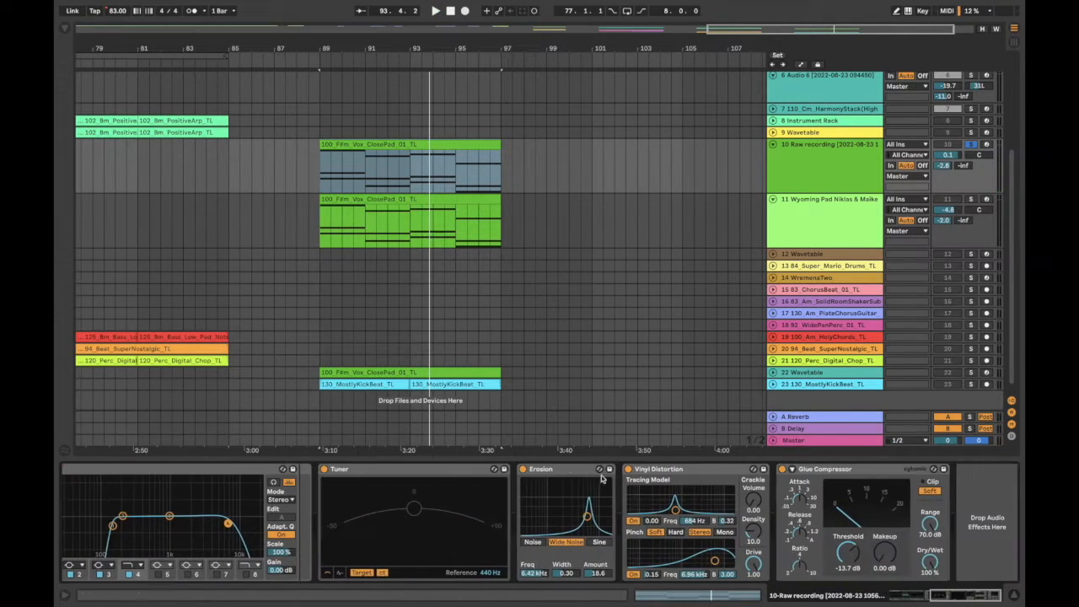
left_click(557, 468)
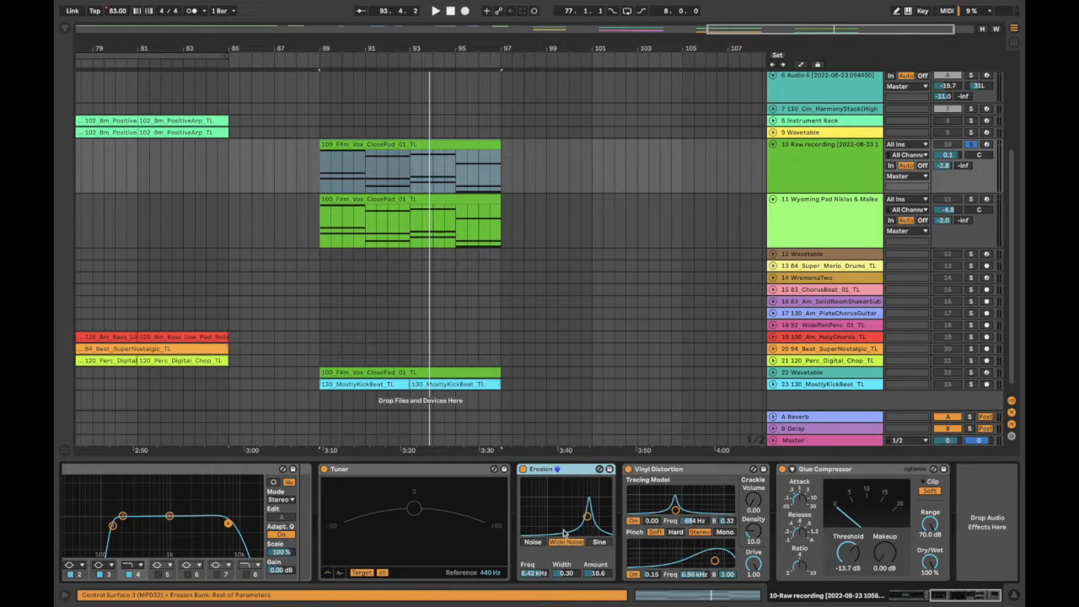
left_click(700, 470)
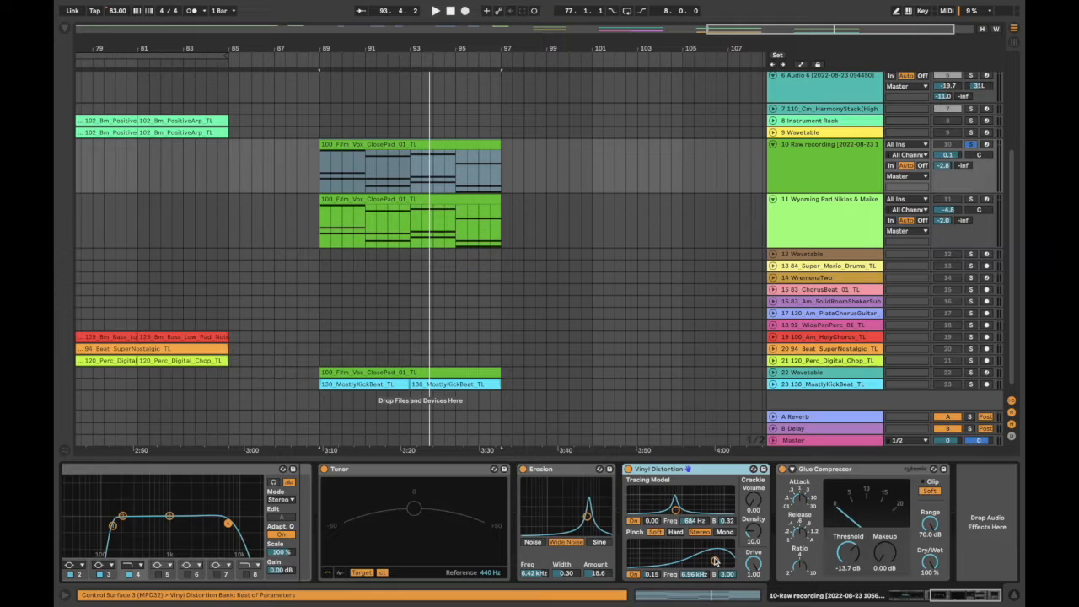
Compare the pad with Erosion and Vinyl Distortion bypassed, re-enabling each in turn during playback from bar 89.
left_click(628, 469)
left_click(523, 469)
key("space")
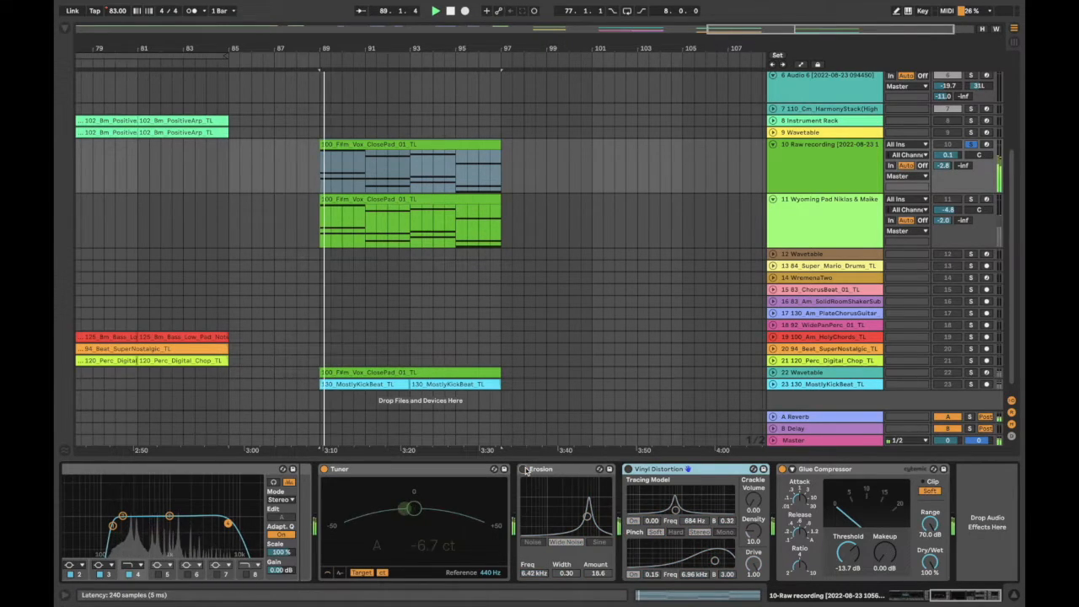
left_click(522, 470)
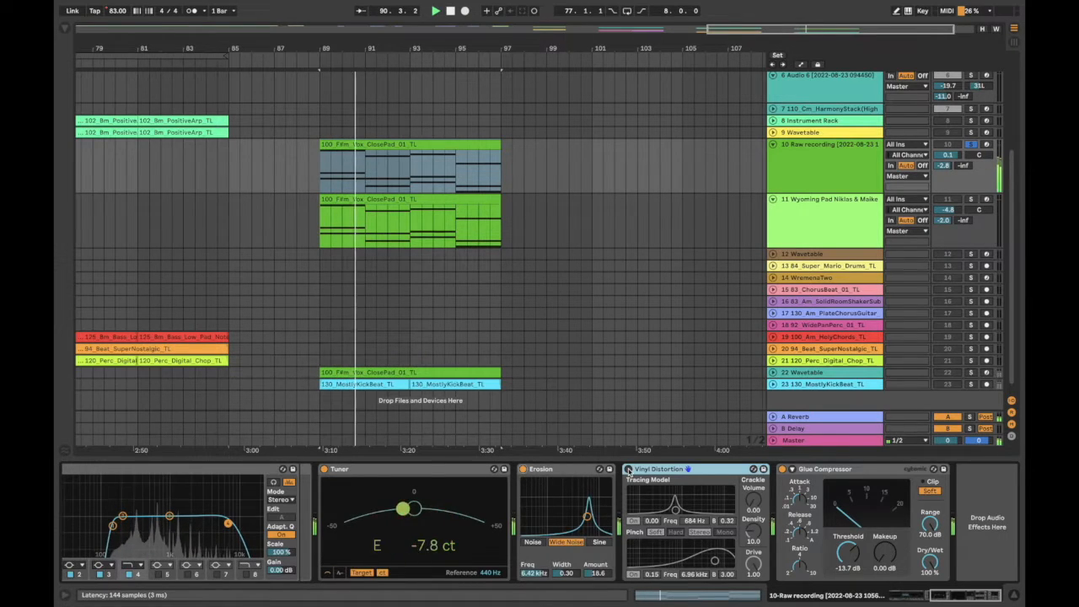
left_click(628, 469)
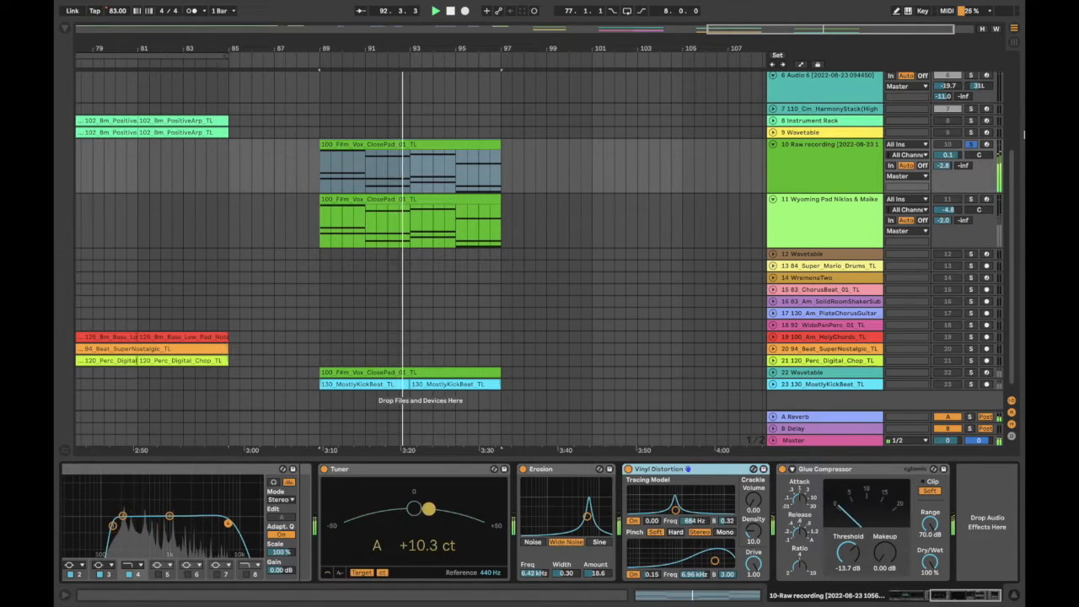
left_click(803, 180)
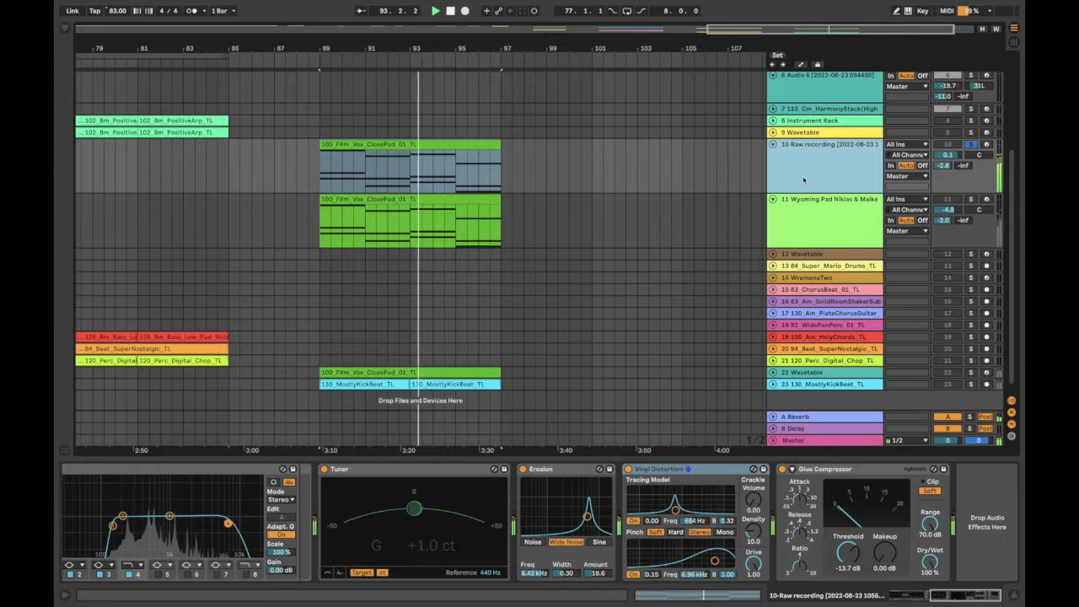
key("space")
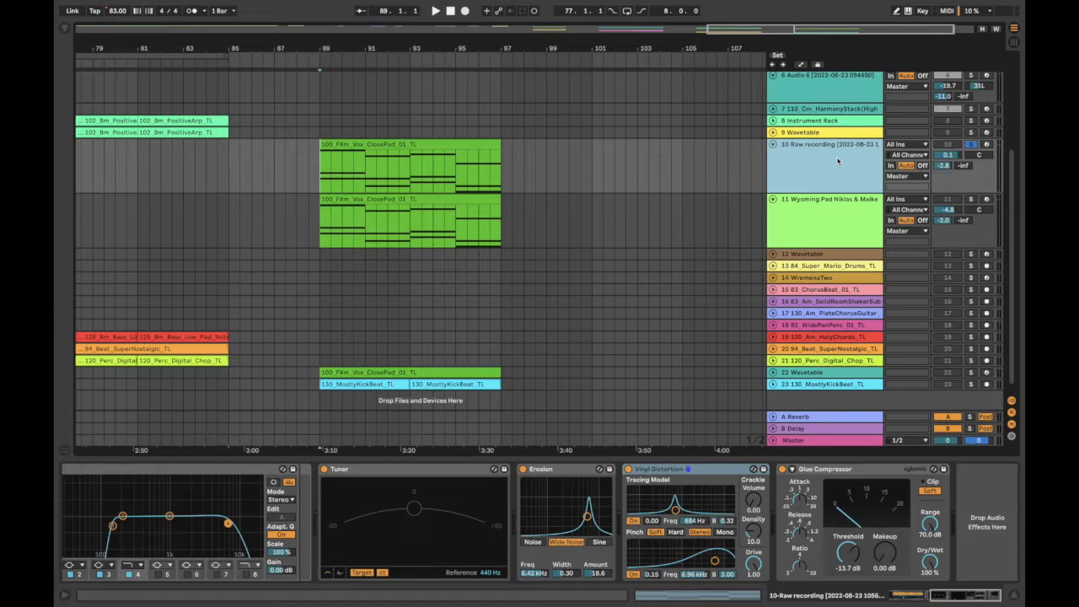
Select the Wyoming Pad track and expand the Voices category of the Sounds library in the browser.
left_click(810, 214)
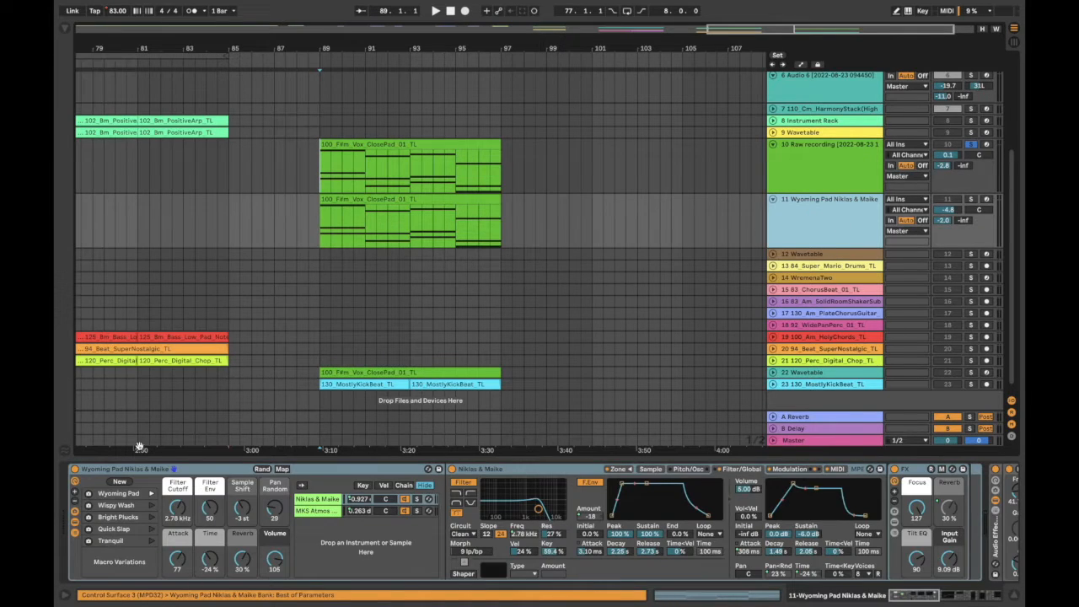
key("super+alt+b")
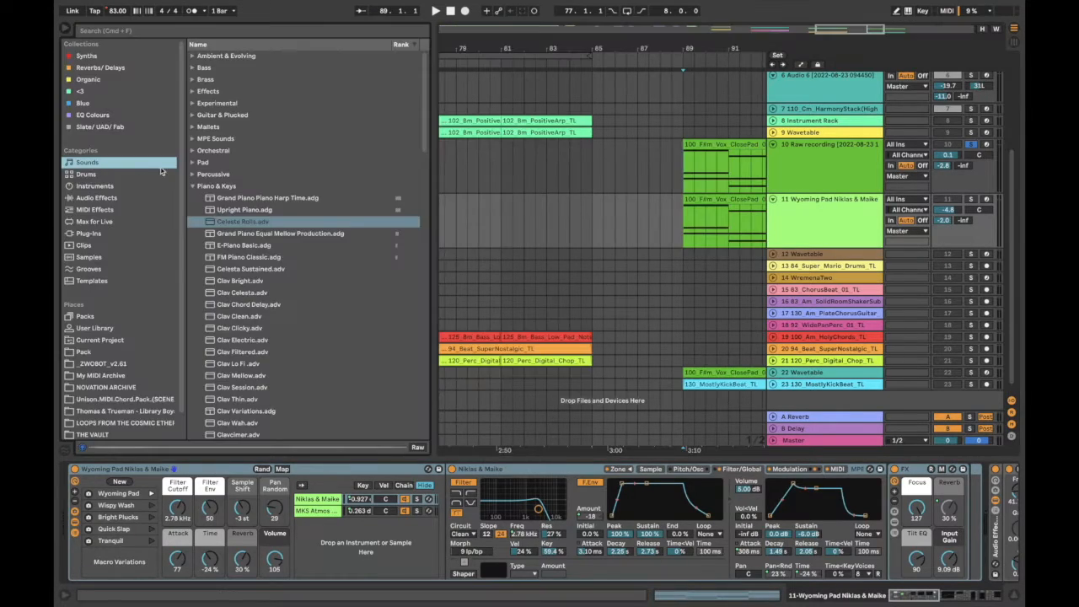
left_click(191, 187)
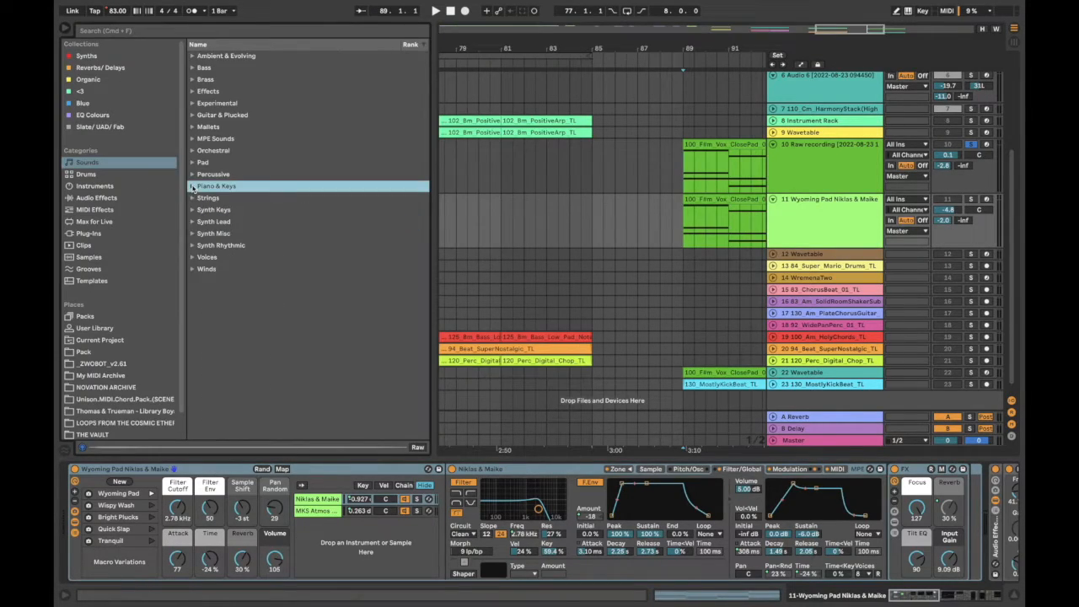
left_click(192, 257)
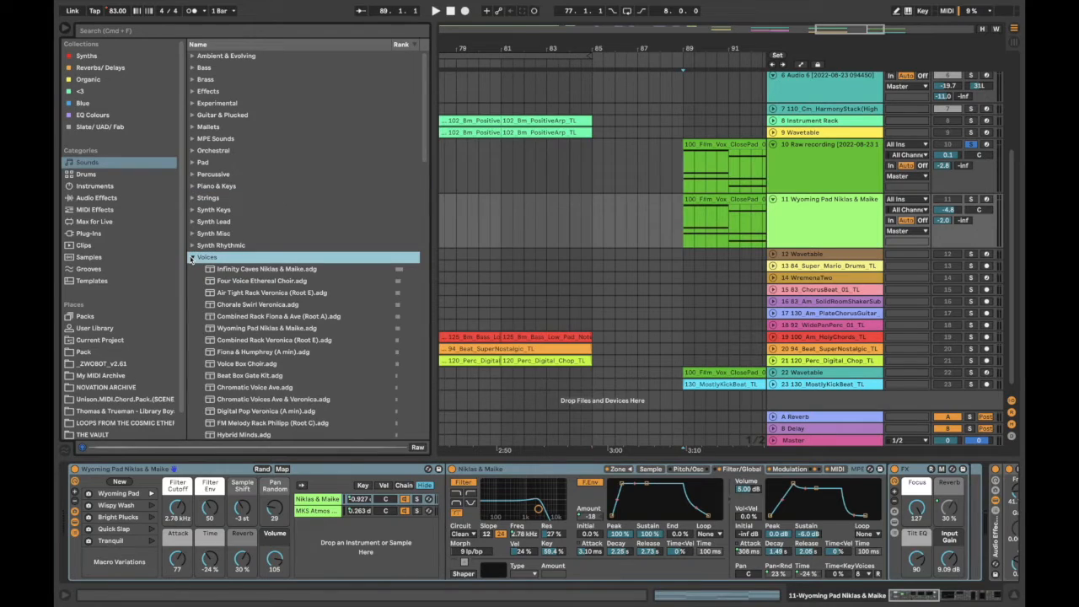
Preview the Infinity Caves, Four Voice Ethereal Choir and Air Tight Rack presets and look through the other Voices presets.
left_click(268, 270)
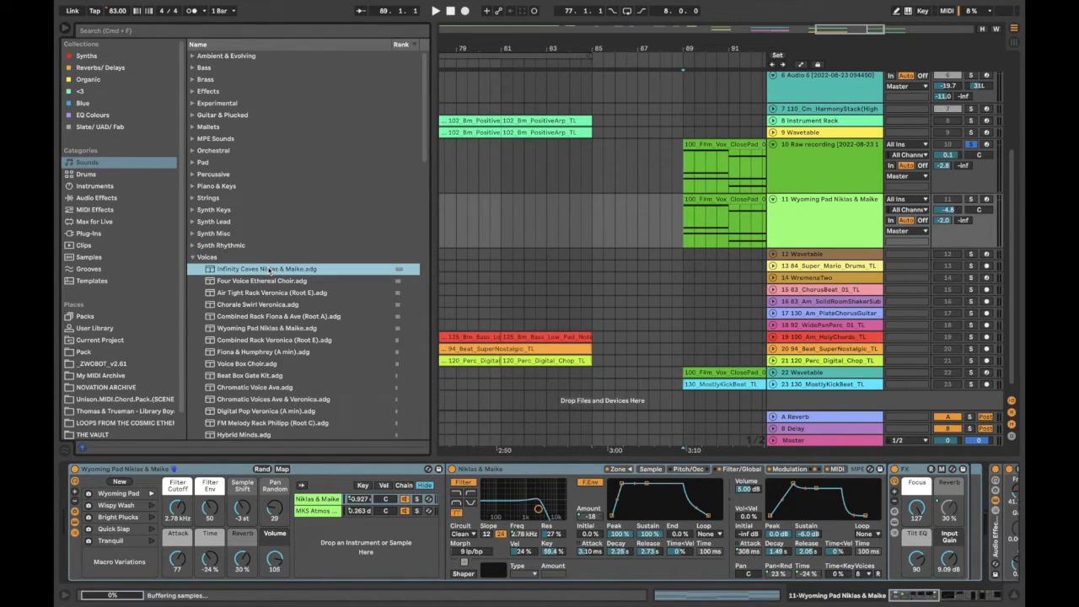
scroll(268, 268, "down", 3)
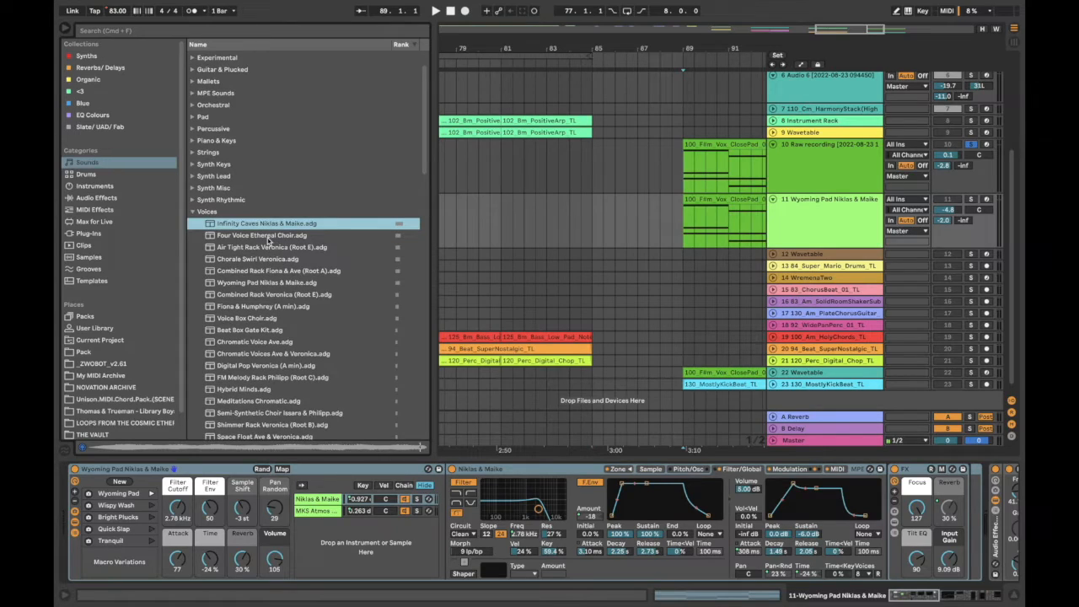
left_click(263, 235)
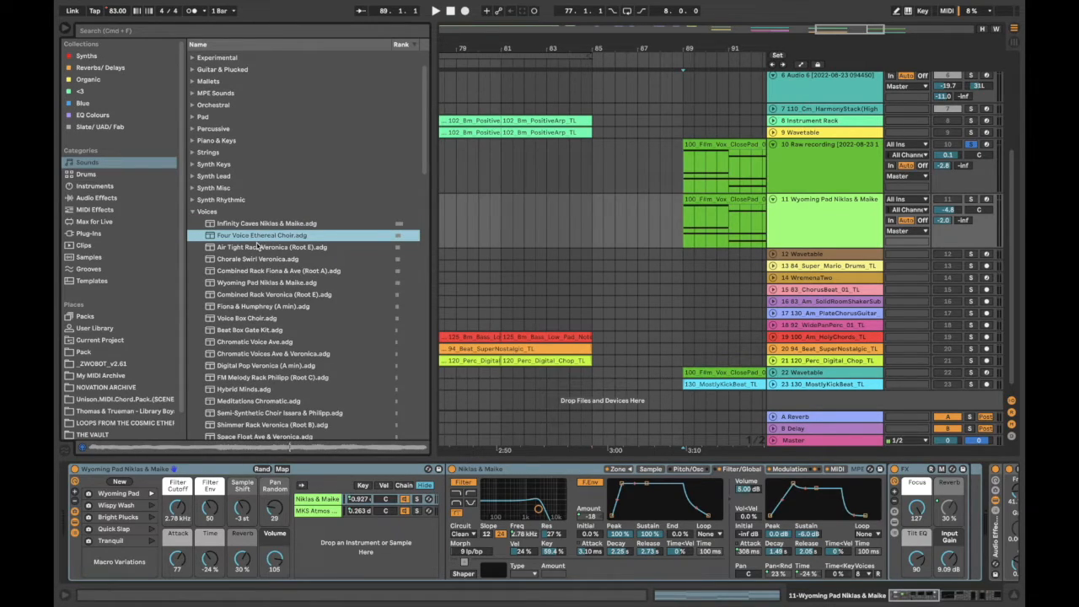
left_click(258, 247)
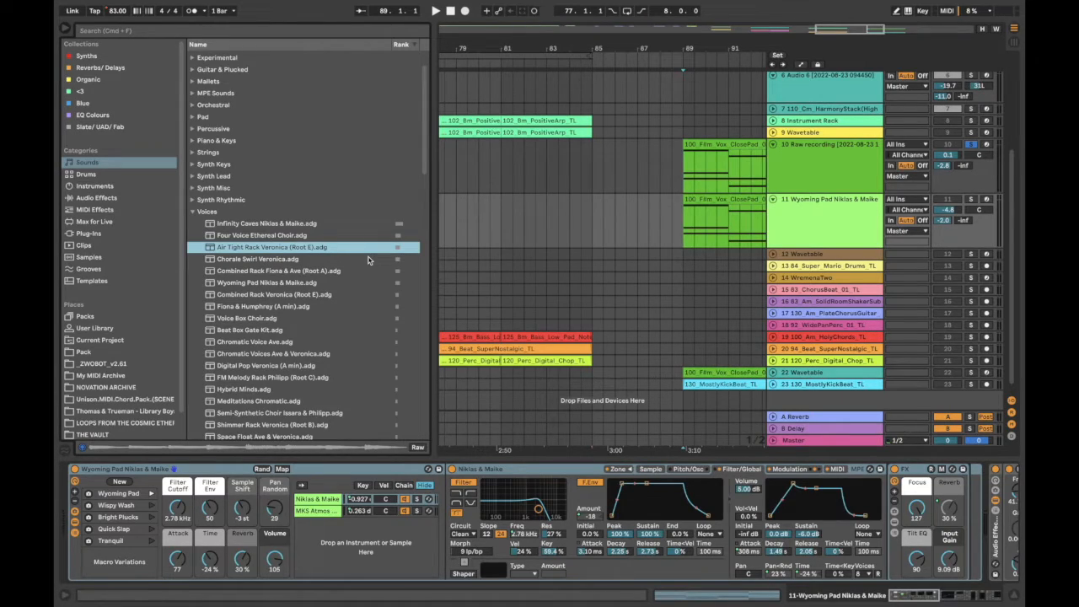
scroll(286, 421, "down", 5)
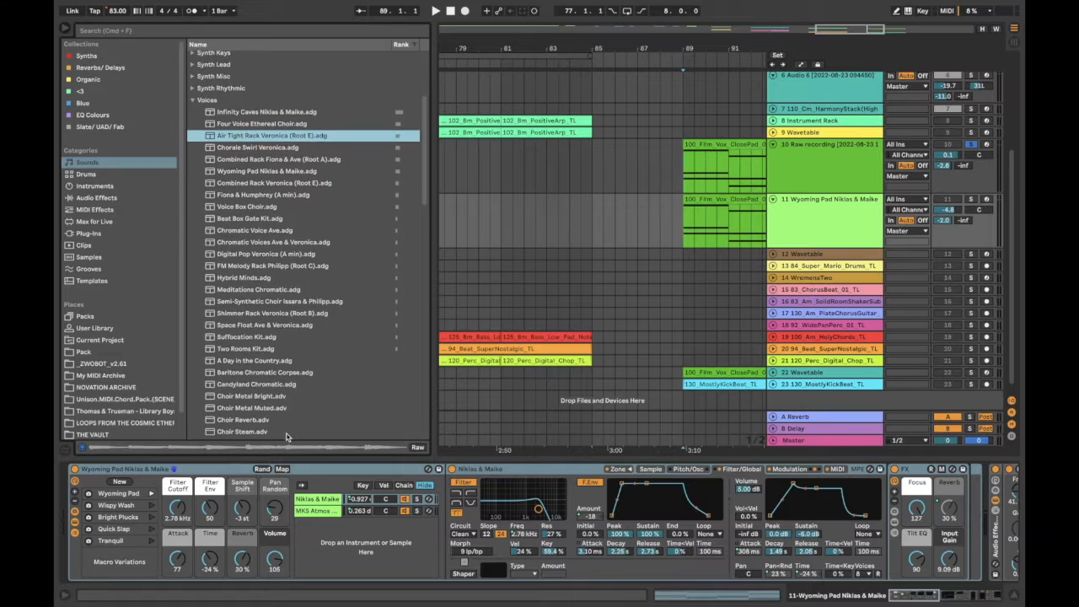
scroll(286, 422, "up", 4)
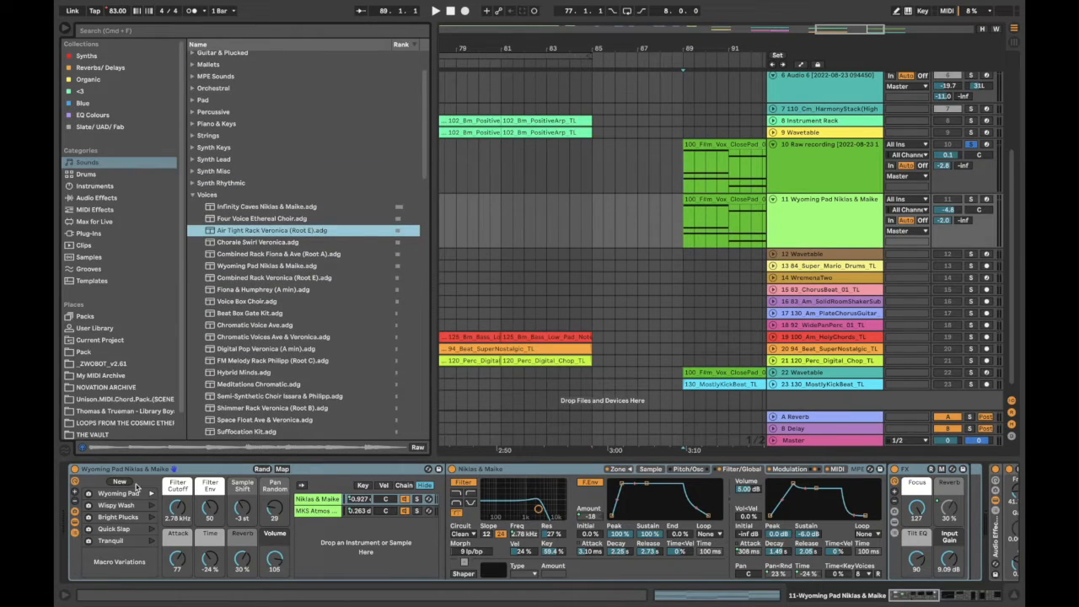
Solo track 11 and play its 100_F#m_Vox_ClosePad_01_TL clip from bar 89.
left_click(267, 468)
scroll(723, 176, "right", 5)
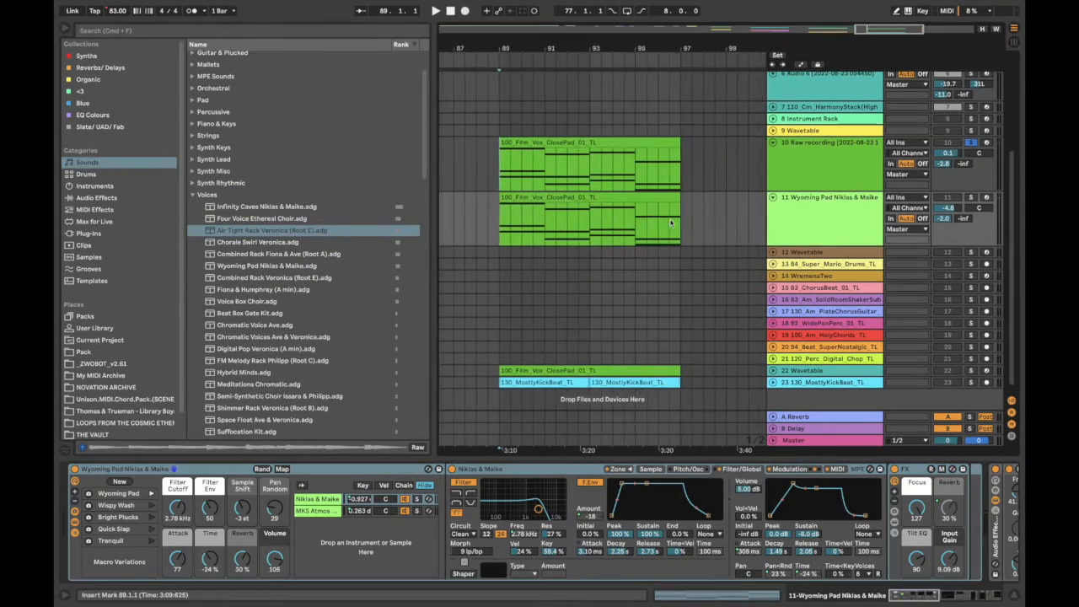
left_click(570, 200)
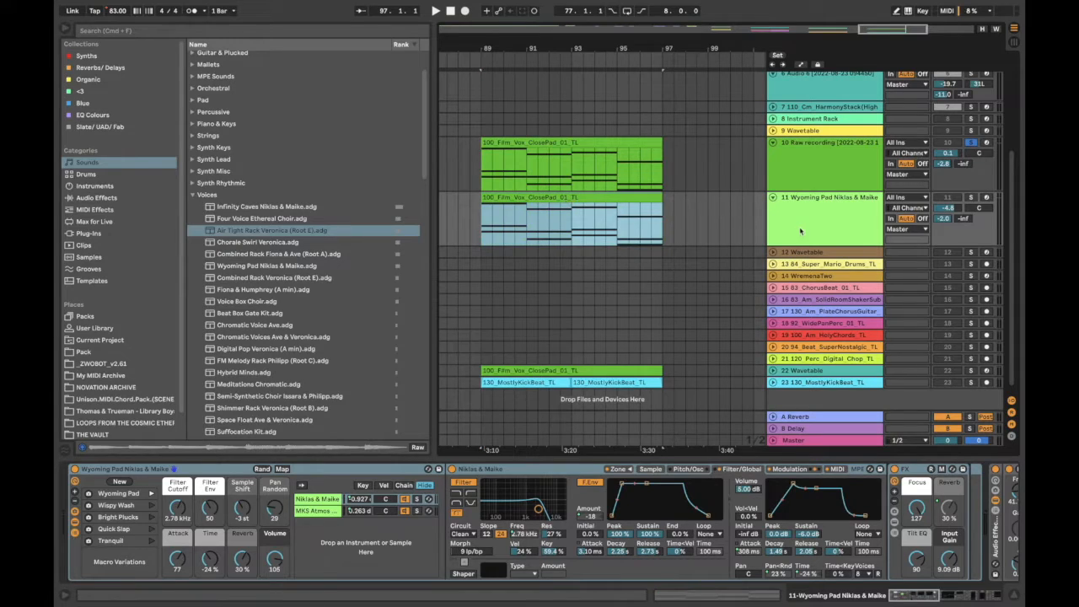
left_click(801, 231)
left_click(972, 197)
key("space")
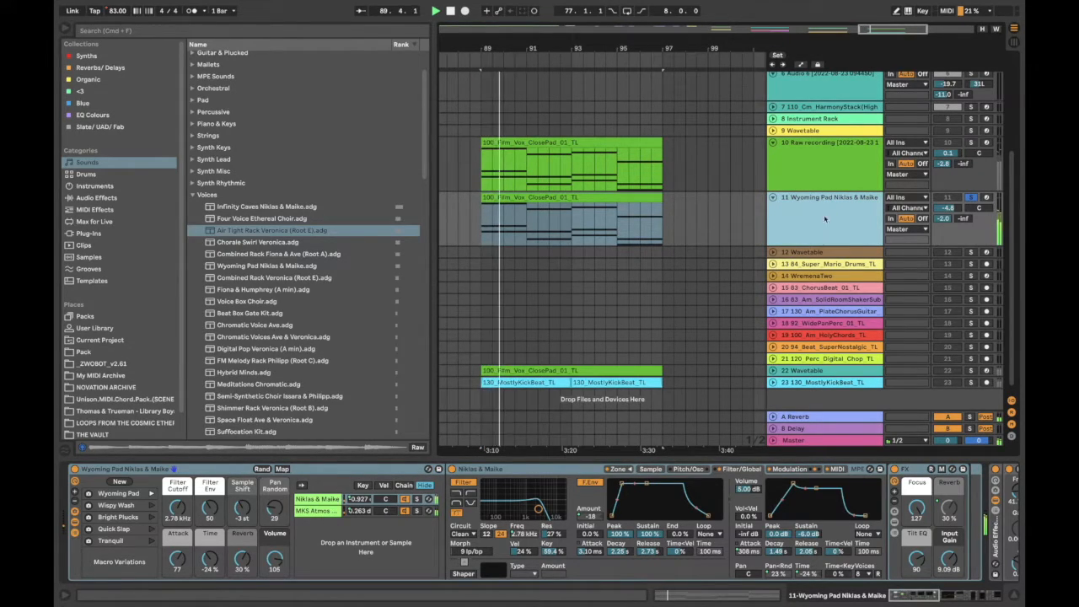
Bypass the Gate at the end of track 11's effect chain and audition the pad without it.
scroll(771, 497, "right", 5)
scroll(771, 497, "right", 6)
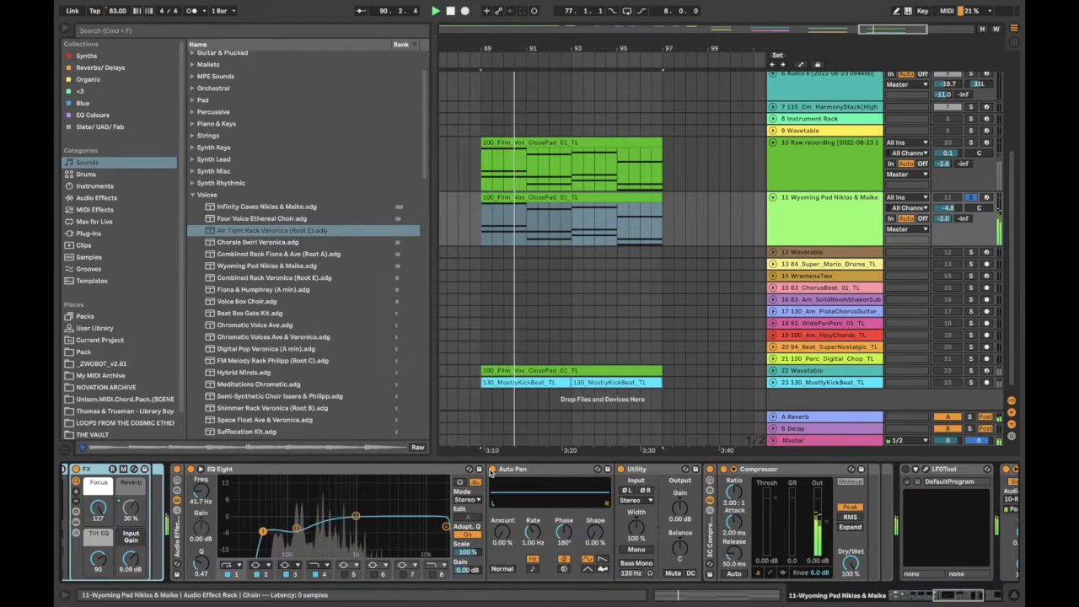
scroll(666, 498, "right", 3)
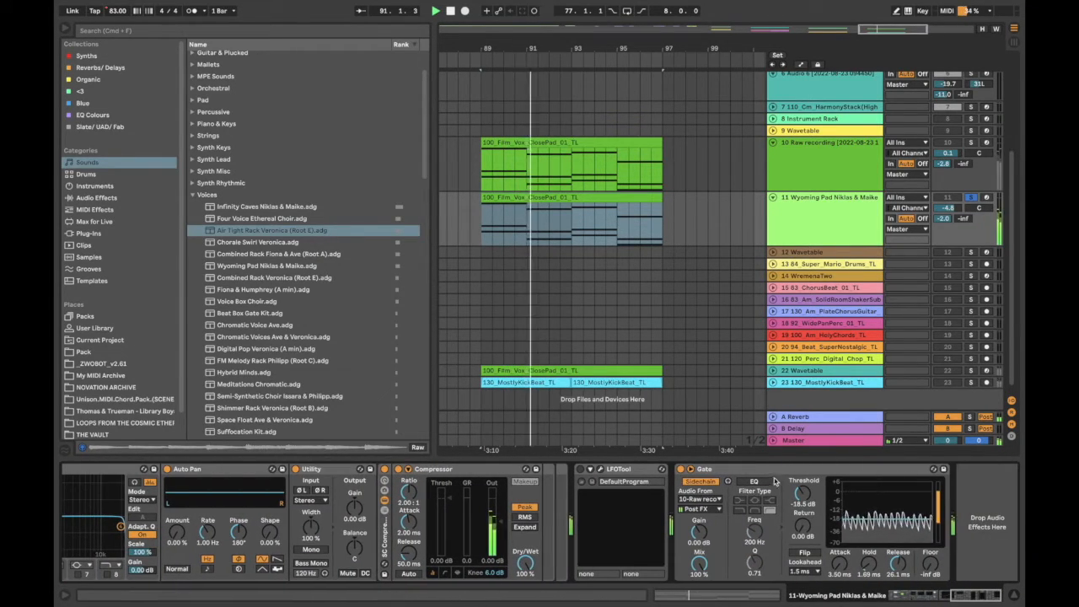
left_click(788, 474)
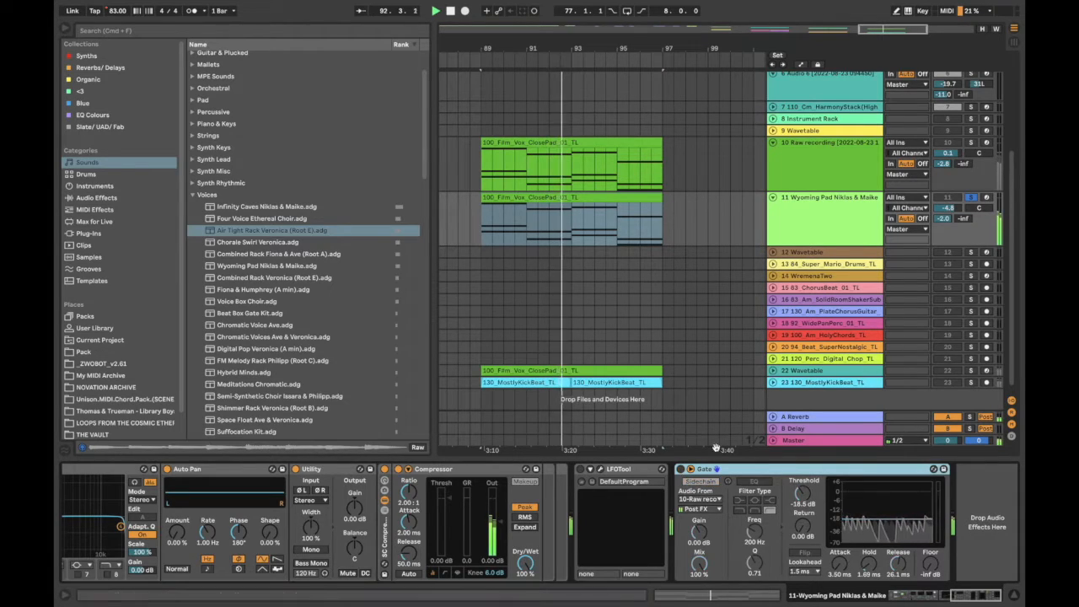
left_click(517, 197)
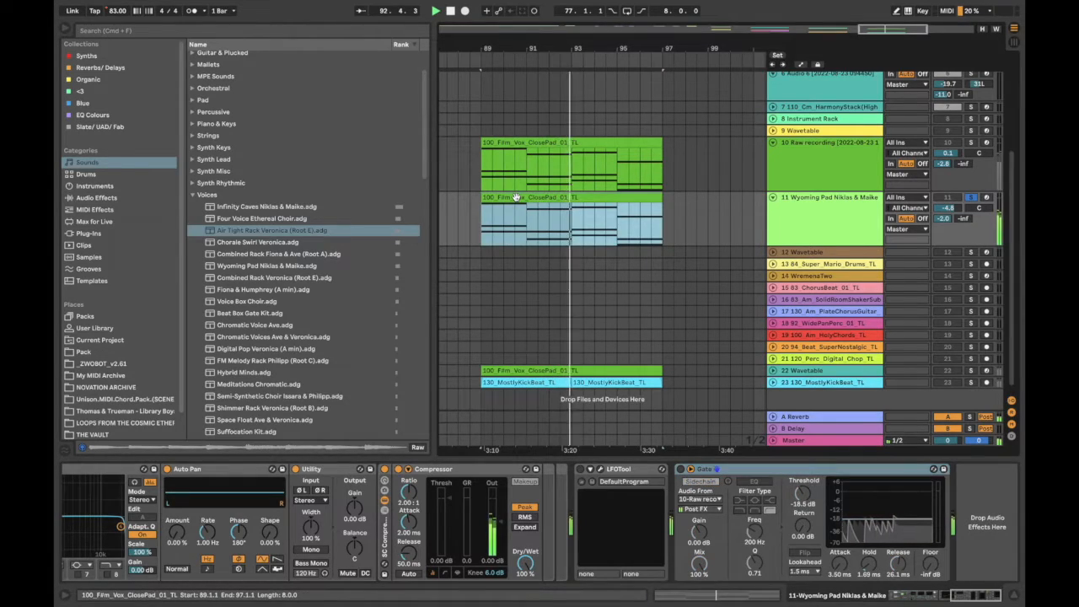
Check the Gate's sidechain source list and the LFO controls of track 10's Simpler.
left_click(697, 500)
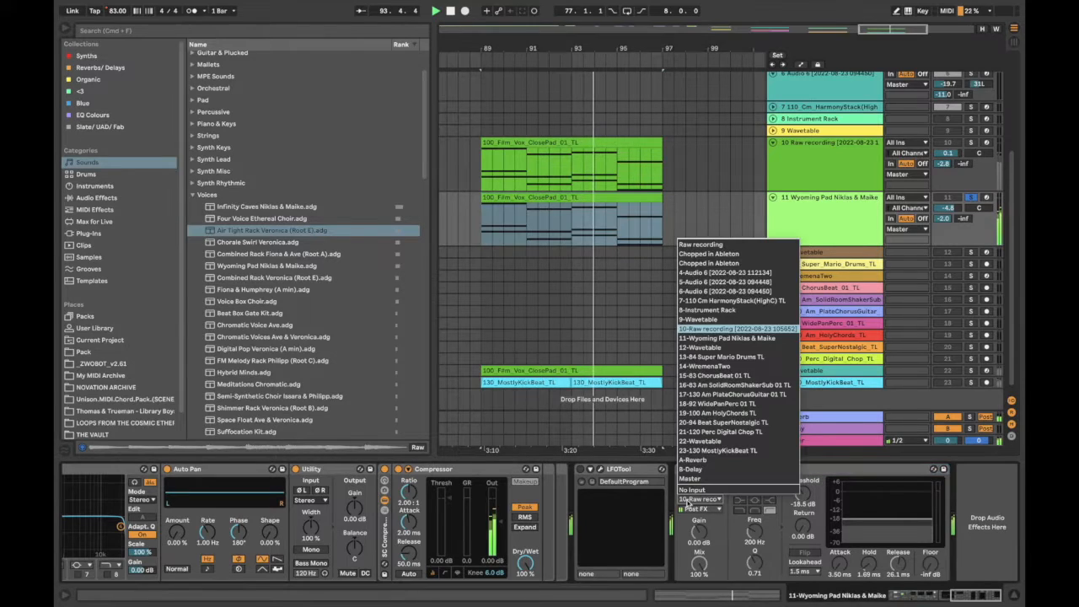
left_click(815, 176)
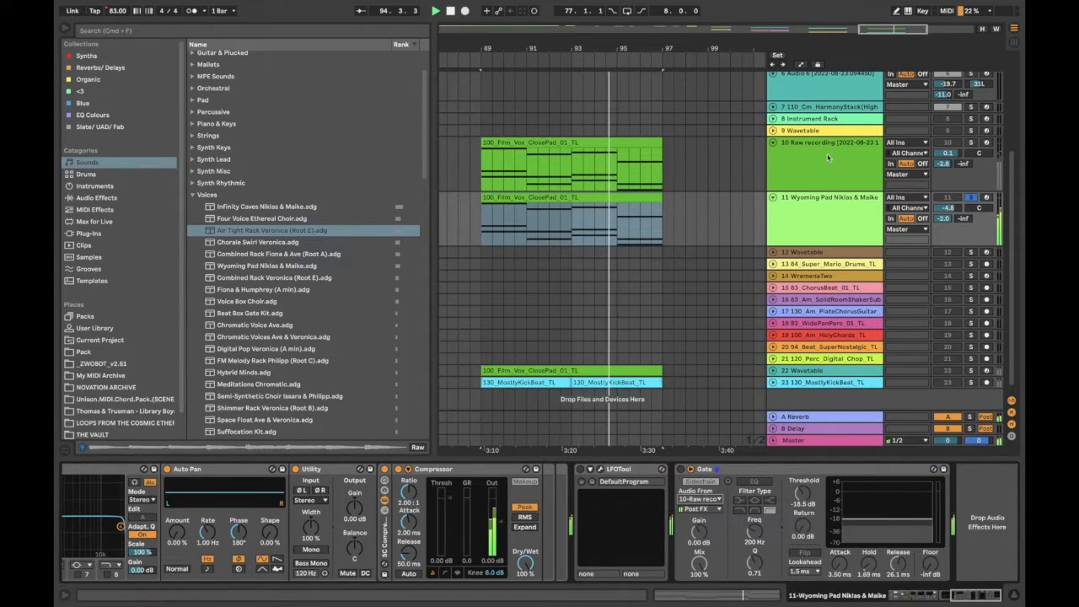
left_click(815, 176)
scroll(327, 553, "left", 10)
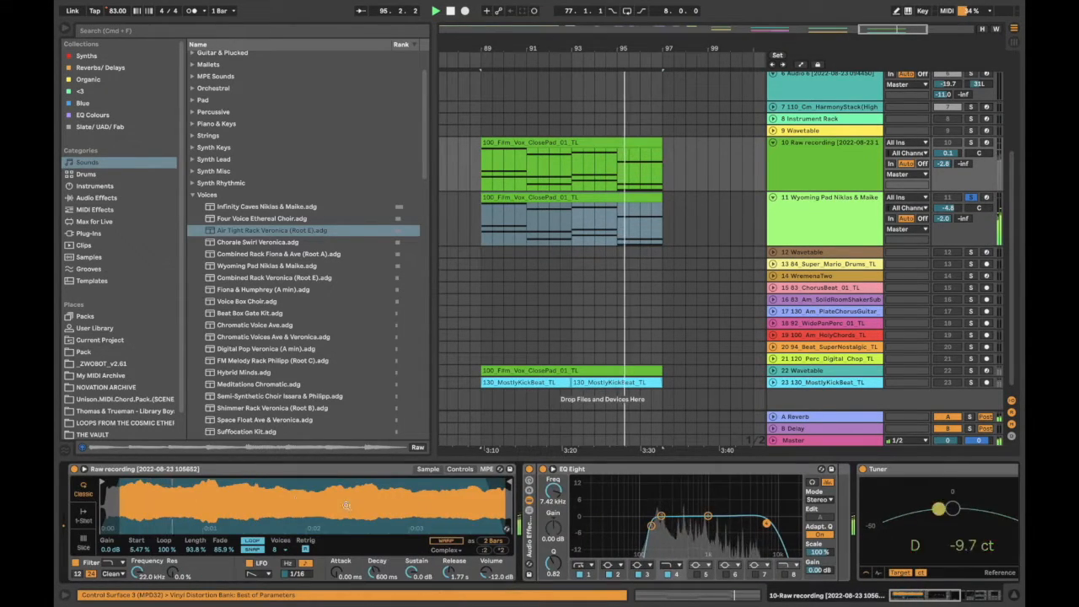
left_click(457, 471)
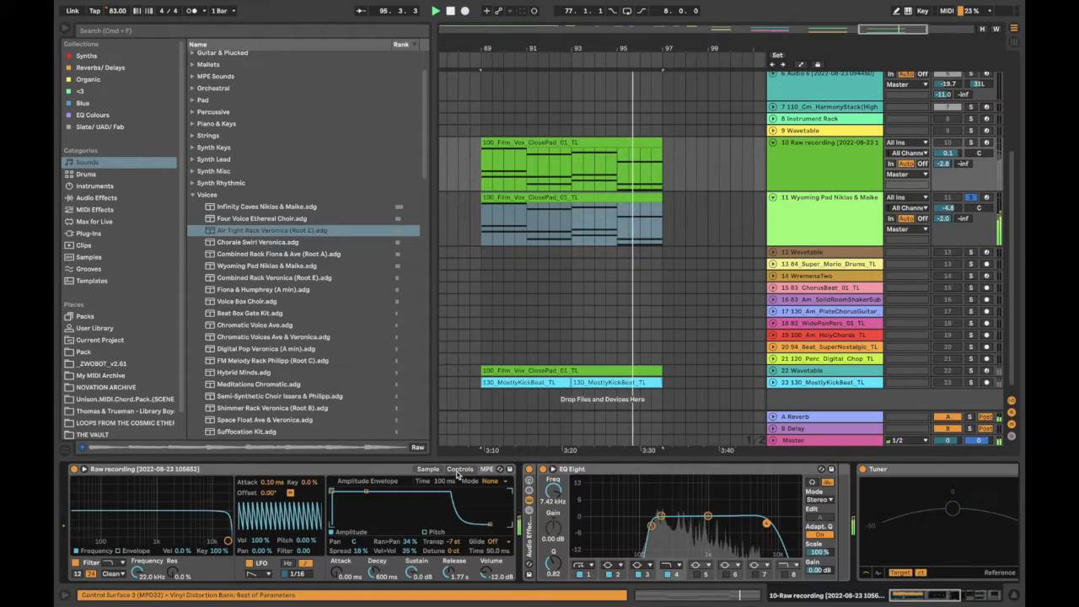
Re-enable the Gate on track 11 and add track 10 to the solo to audition both pads together.
left_click(835, 222)
left_click(682, 469)
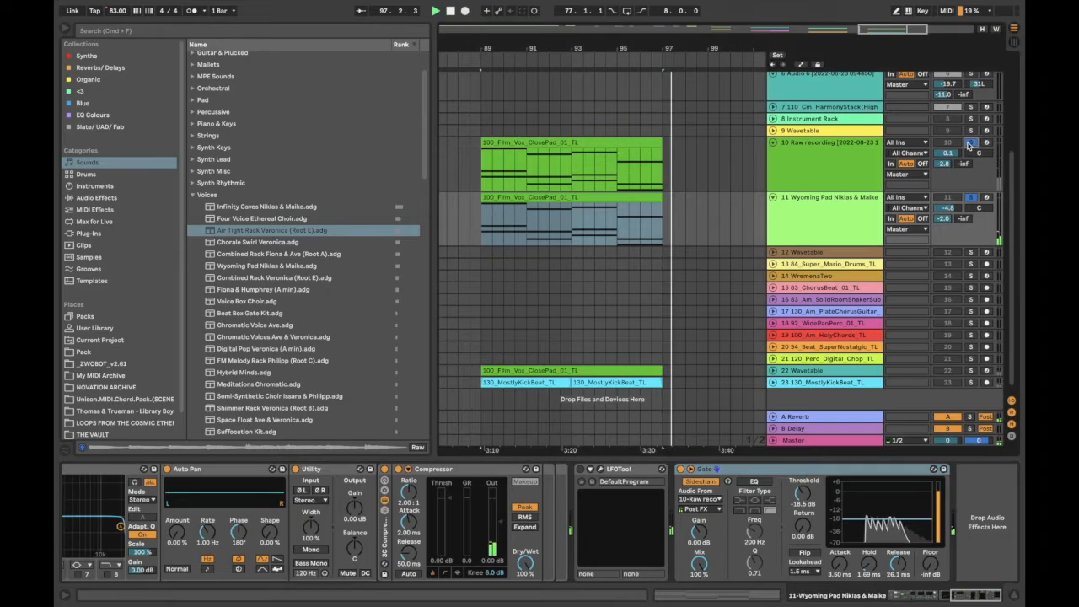
left_click(867, 219)
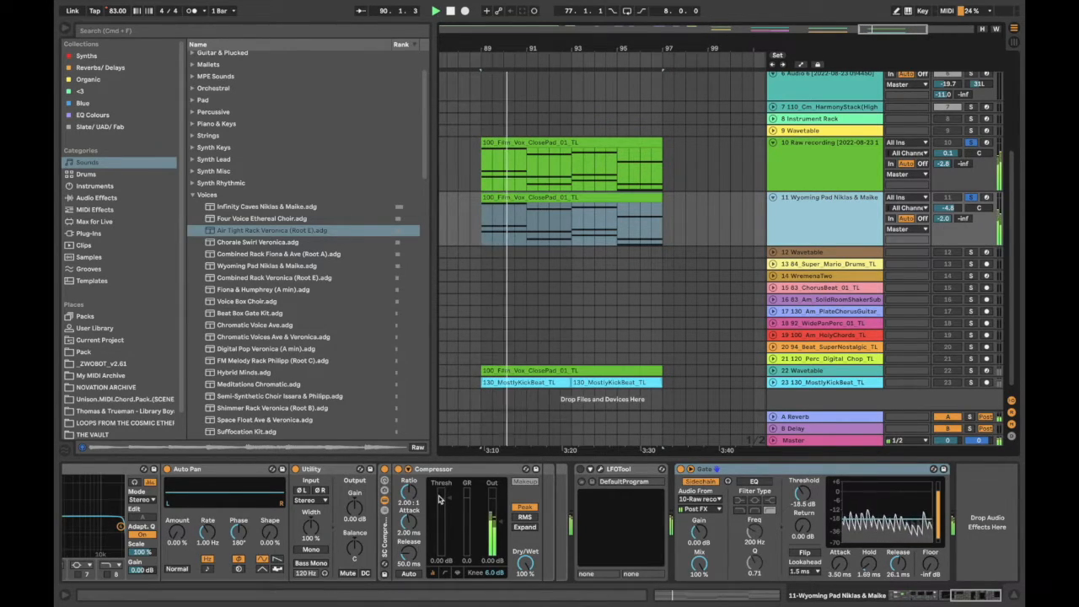
Examine track 11's Wyoming Pad instrument rack, including its macros, chains and Sampler envelopes, and stop playback.
scroll(440, 499, "left", 10)
scroll(439, 499, "left", 3)
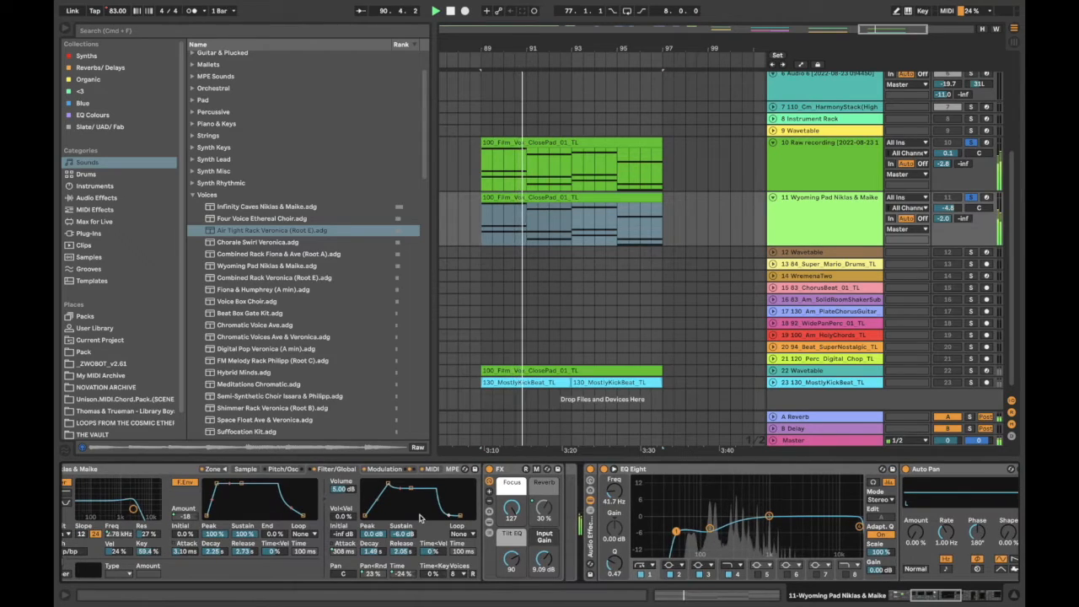
scroll(419, 516, "left", 5)
scroll(419, 516, "left", 4)
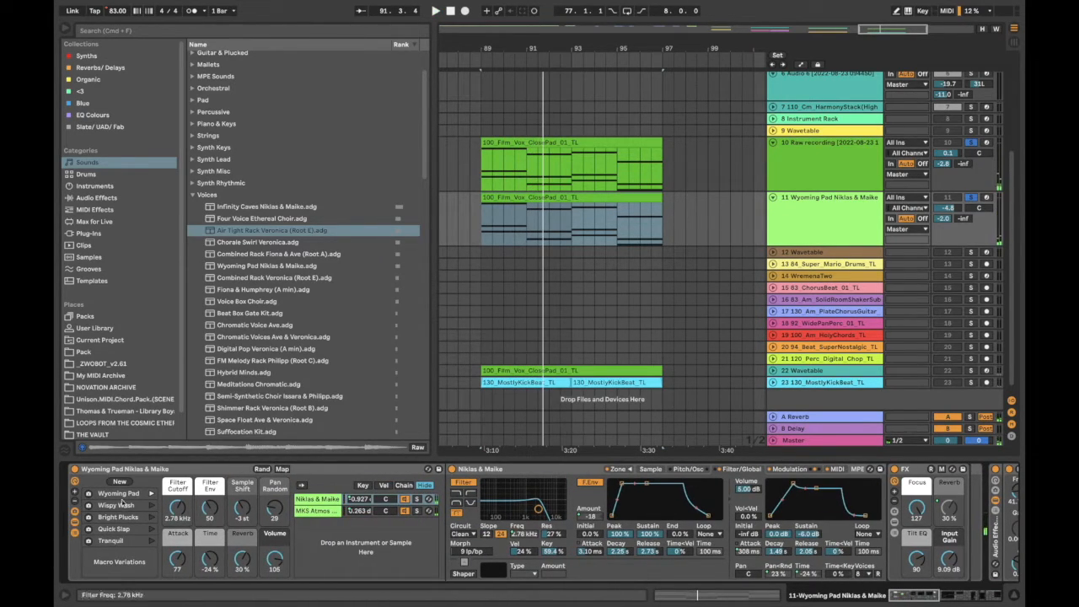
left_click(826, 187)
left_click(826, 204)
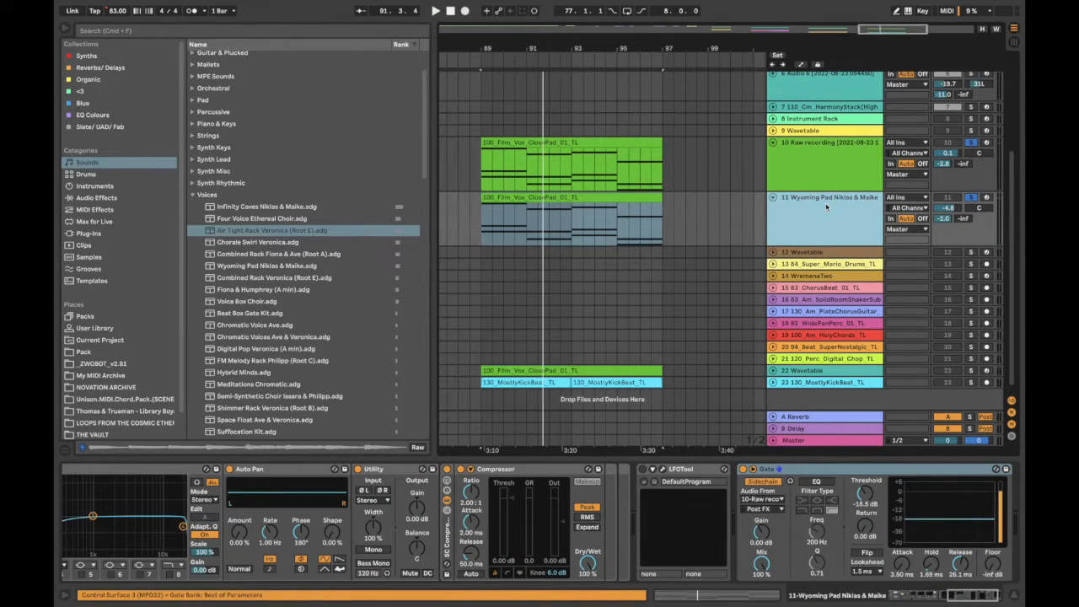
left_click(830, 208)
scroll(203, 522, "left", 10)
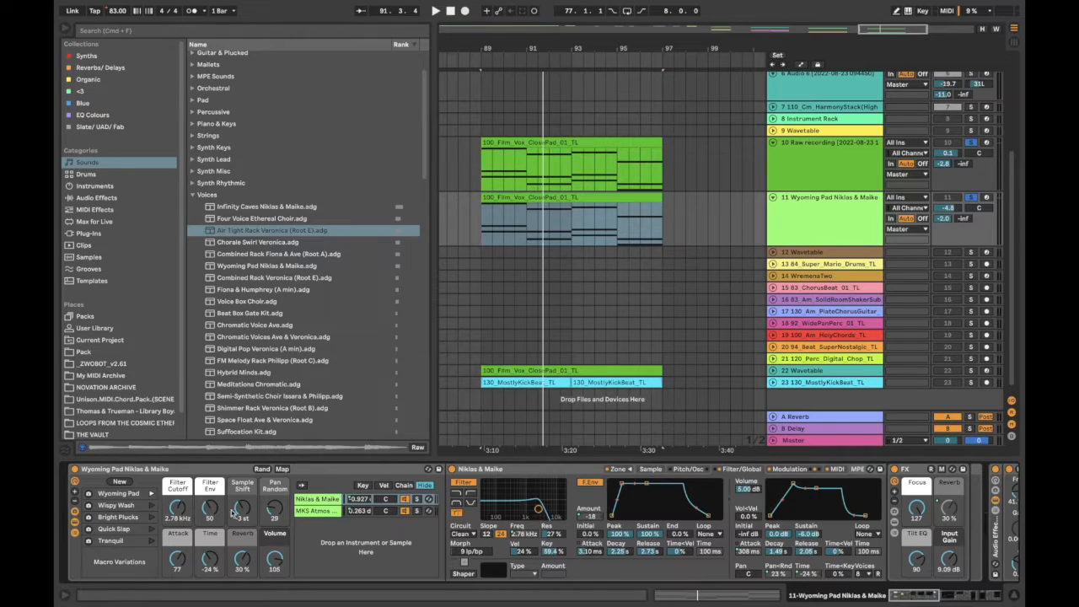
Review the effects after track 11's instrument rack, from EQ Eight and Auto Pan through the Compressor to the Gate.
scroll(622, 516, "right", 10)
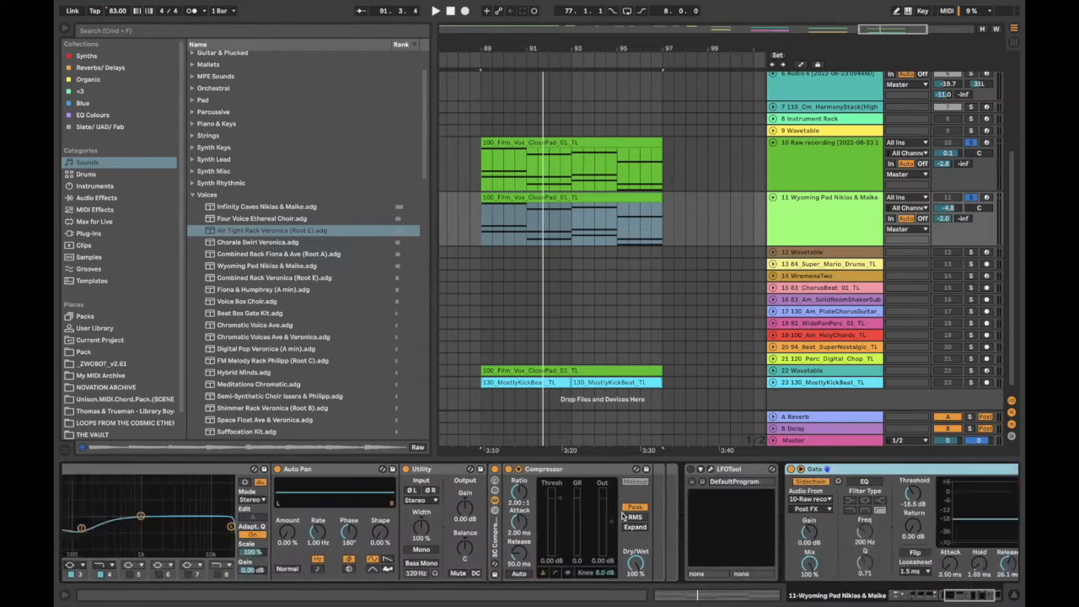
left_click(208, 476)
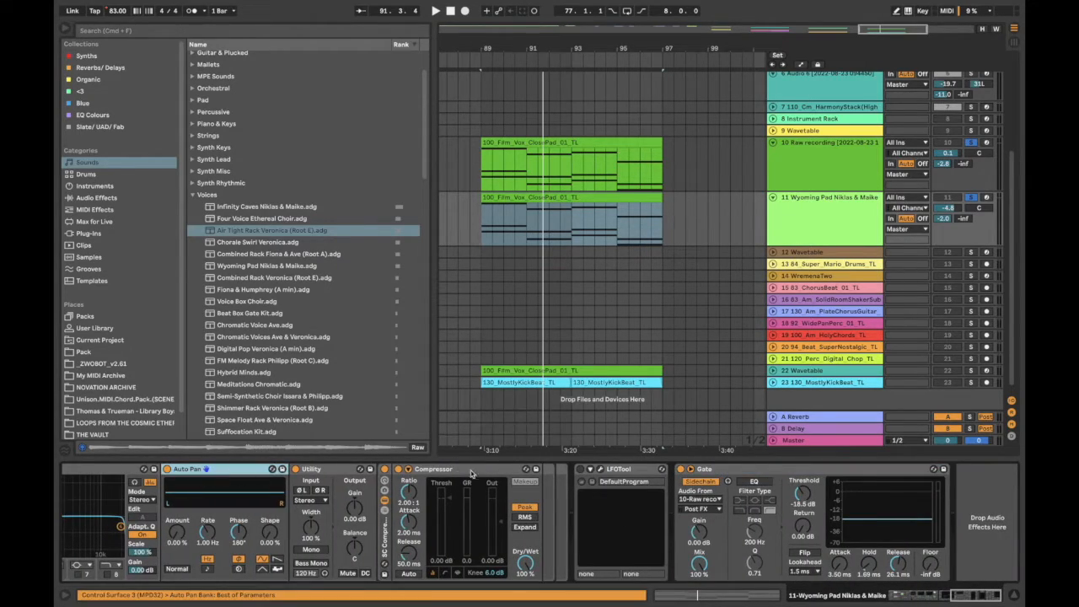
scroll(522, 480, "left", 6)
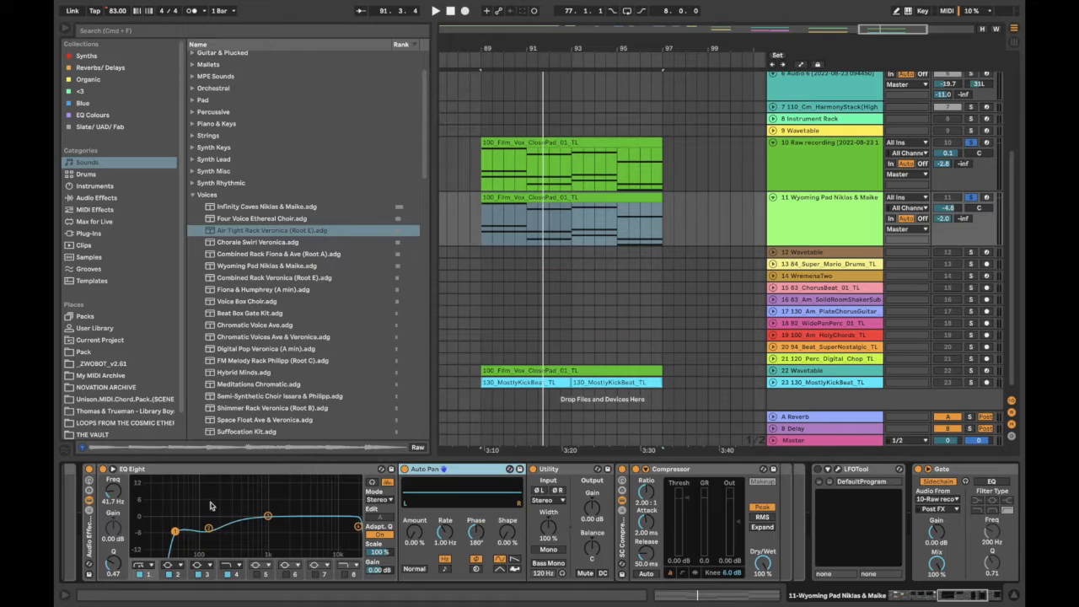
scroll(587, 523, "right", 6)
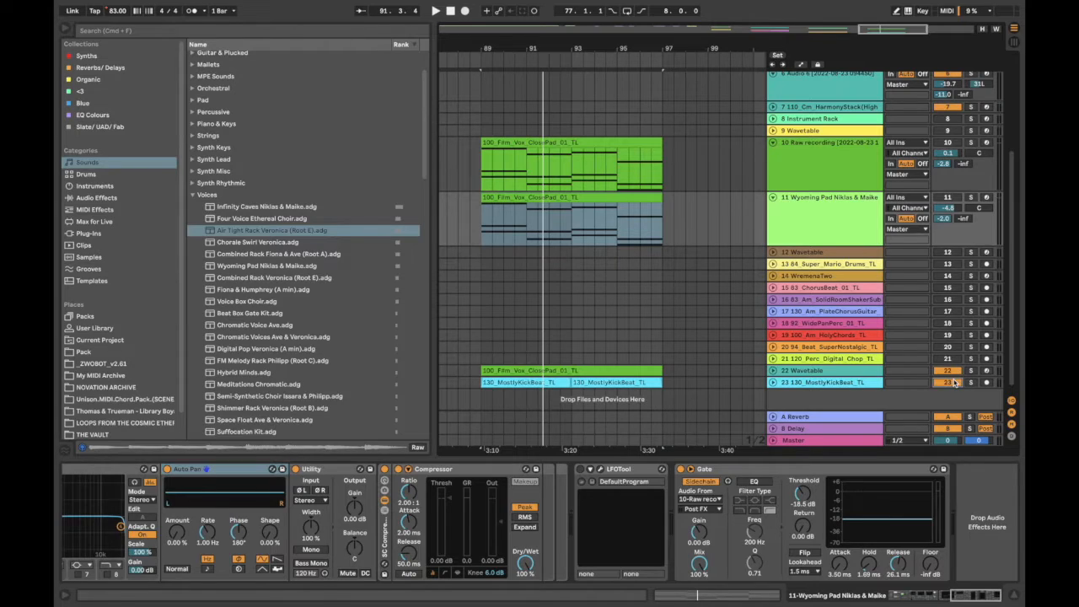
Play tracks 10, 11, 22 and 23 together without solo, inspect the Wavetable track's devices, and unfold the 130_MostlyKickBeat_TL track.
key("space")
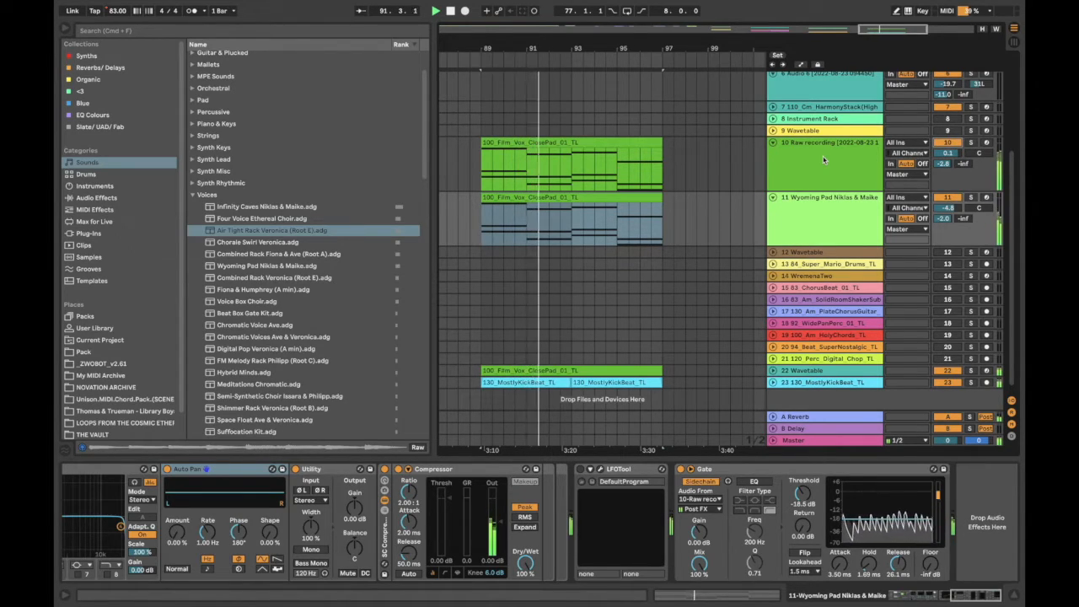
left_click(818, 371)
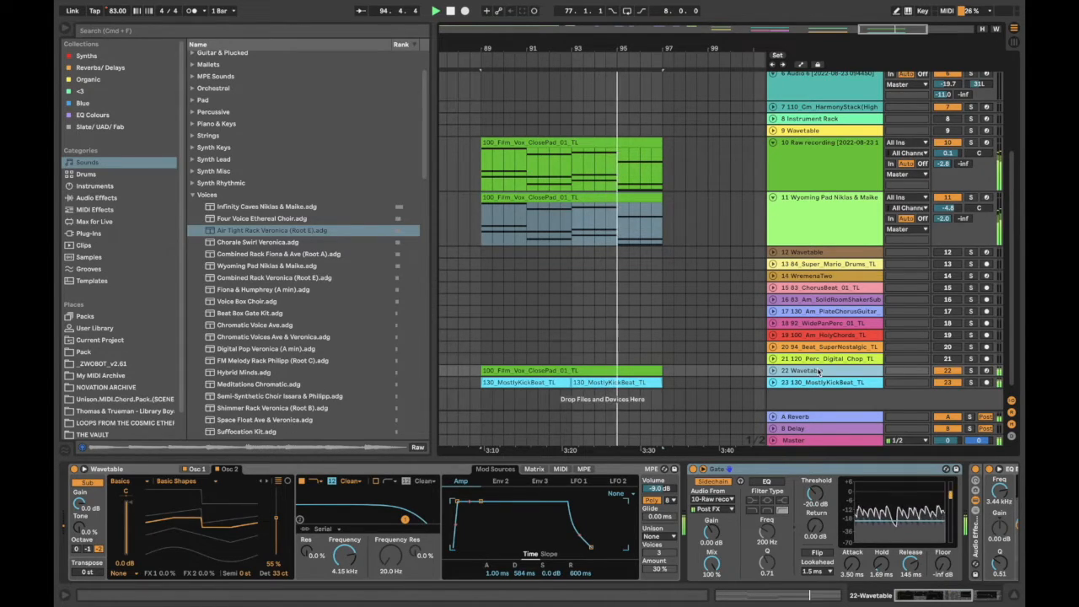
left_click(772, 382)
left_click(792, 384)
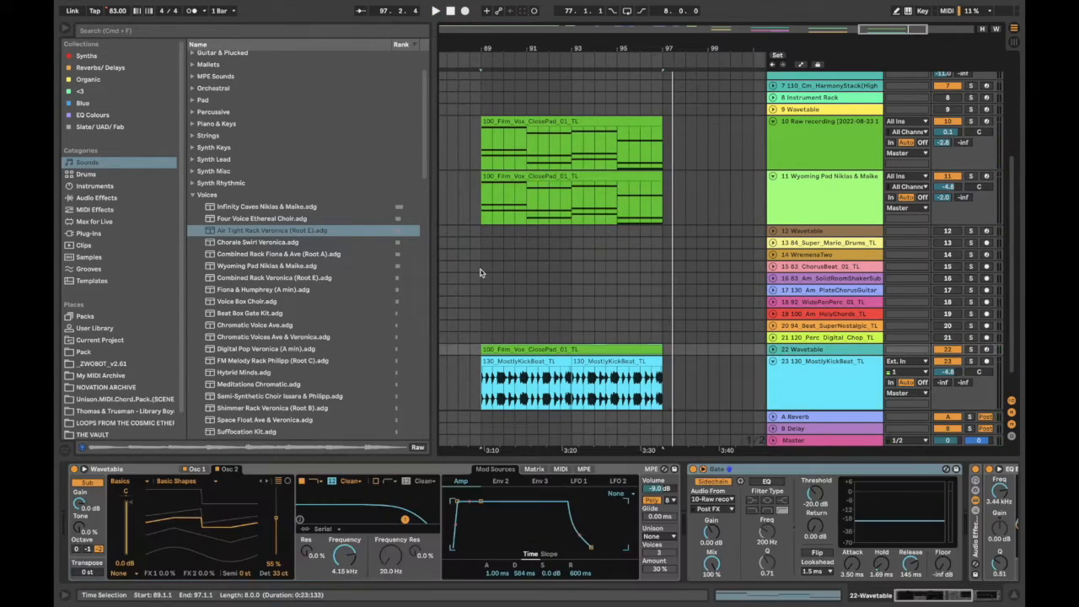
Show the whole arrangement and fold tracks 10, 11 and the second Chopped in Ableton track.
left_click(480, 270)
key("minus")
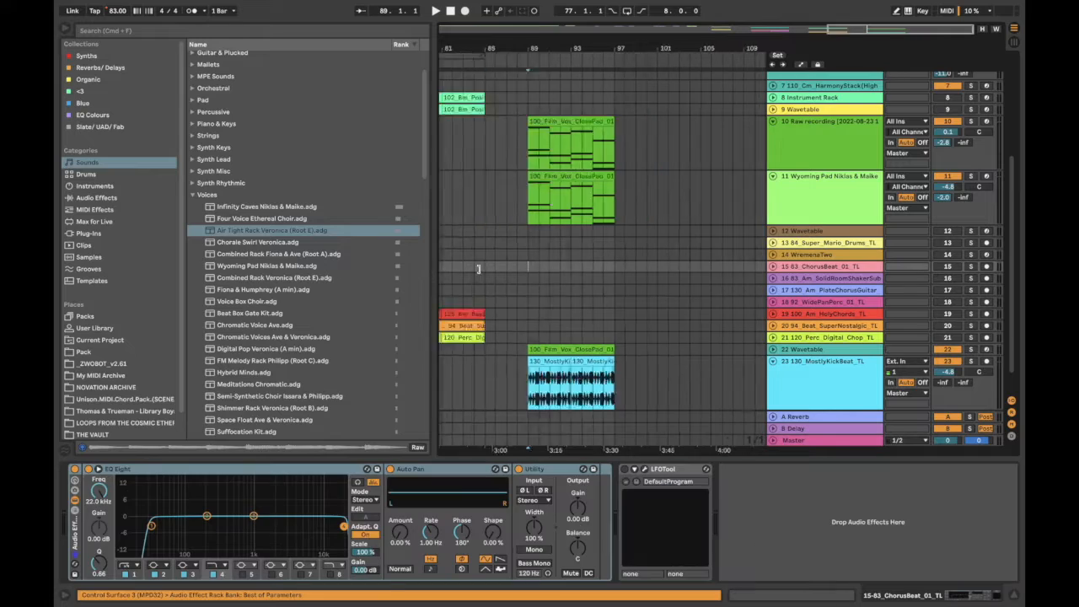
key("minus")
key("minus")
scroll(480, 271, "up", 5)
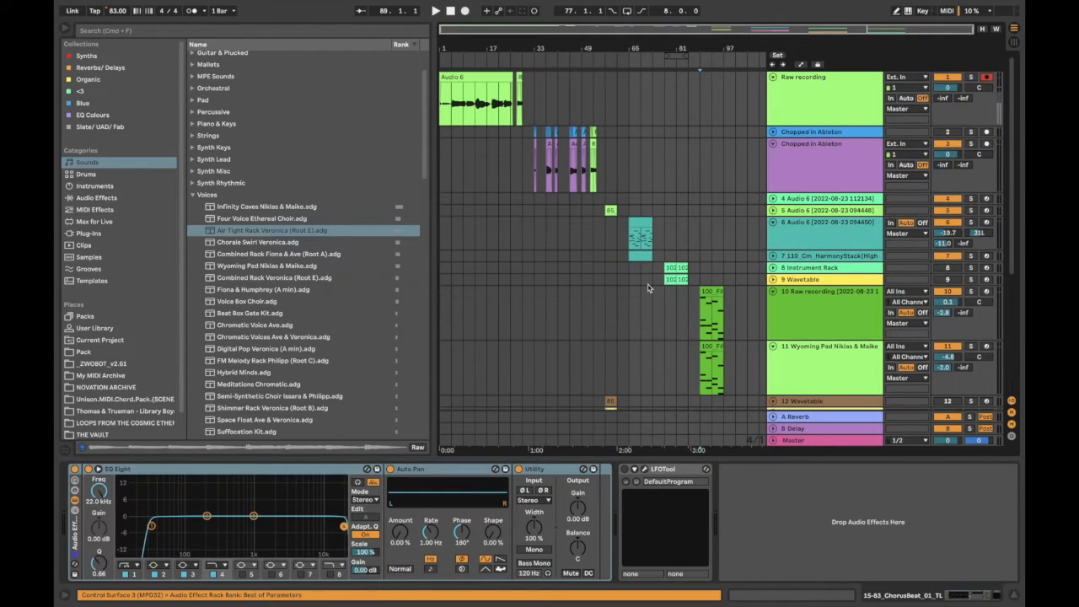
left_click(773, 292)
left_click(773, 302)
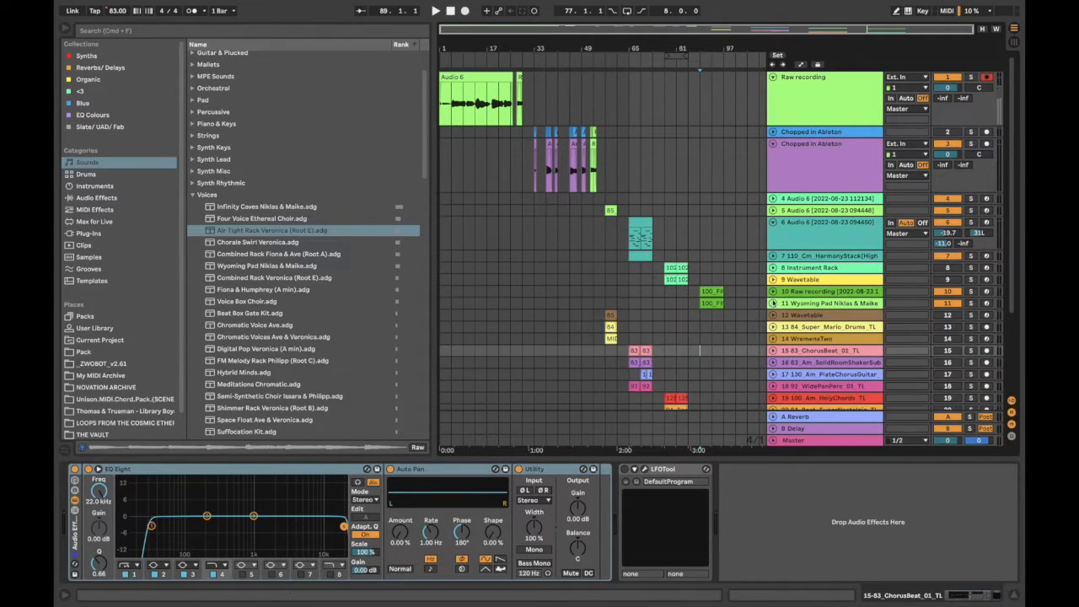
left_click(773, 144)
Hide the browser to widen the arrangement and select the Audio 6 clip on the Raw recording track.
left_click(809, 88)
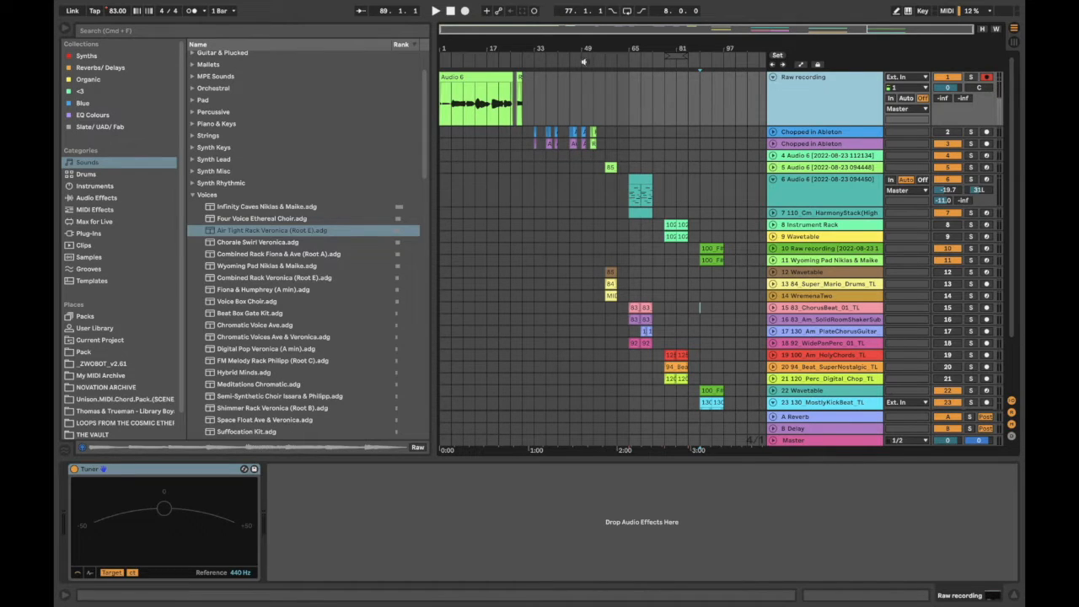
key("super+alt+b")
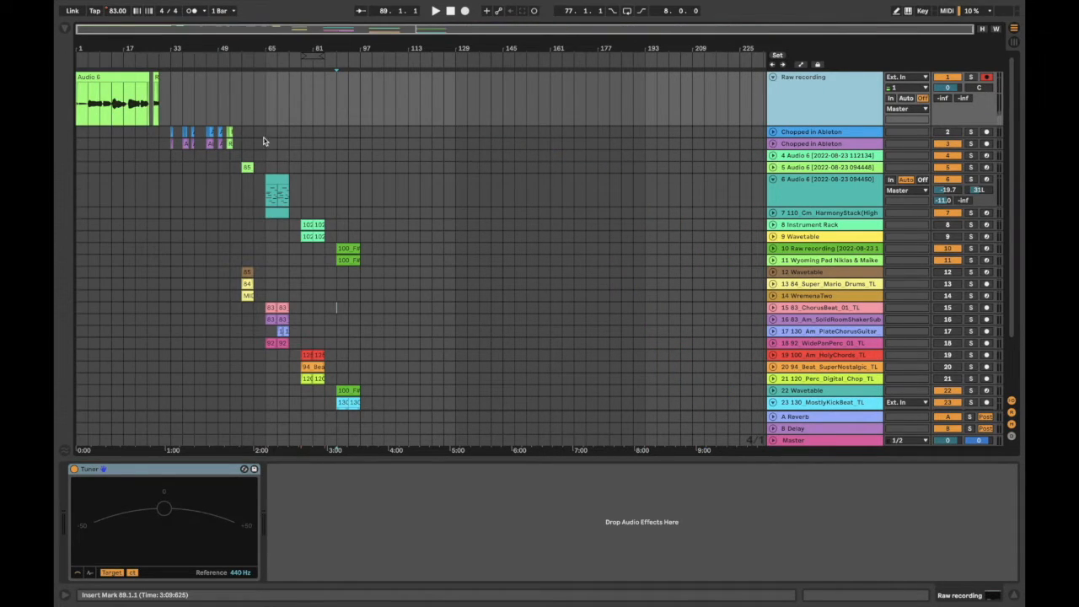
scroll(192, 45, "up", 3)
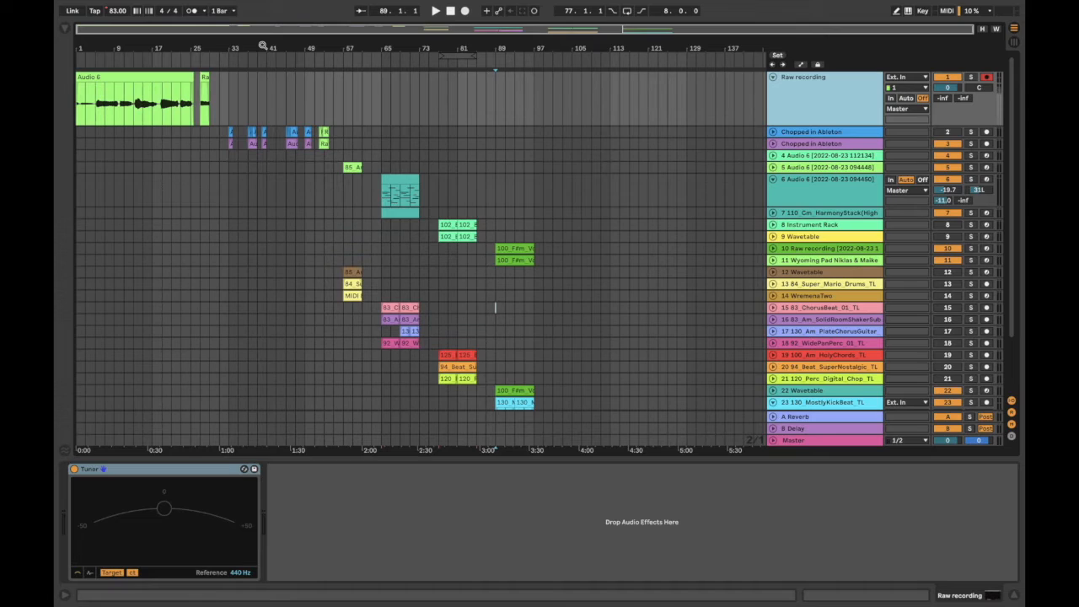
left_click(174, 80)
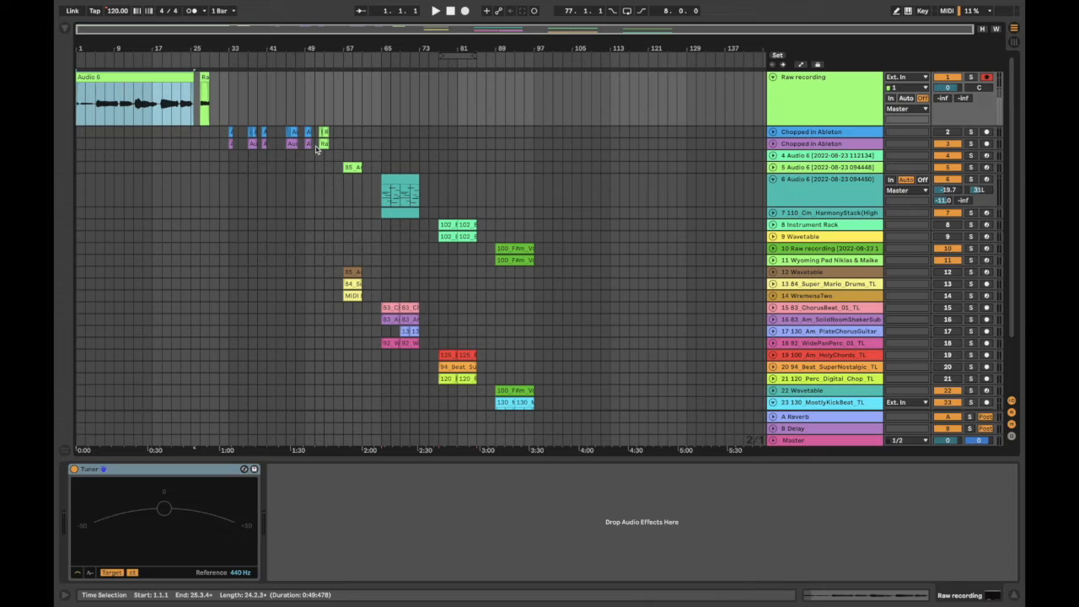
Select track 6 to show its Simpler and fold the 130_MostlyKickBeat_TL track.
left_click(666, 201)
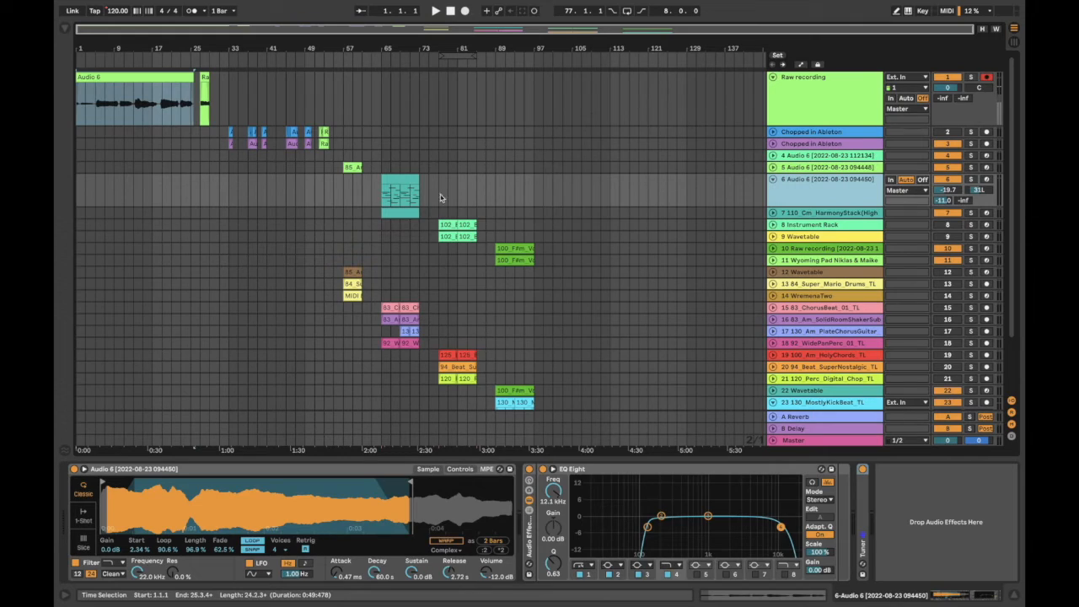
scroll(522, 338, "down", 3)
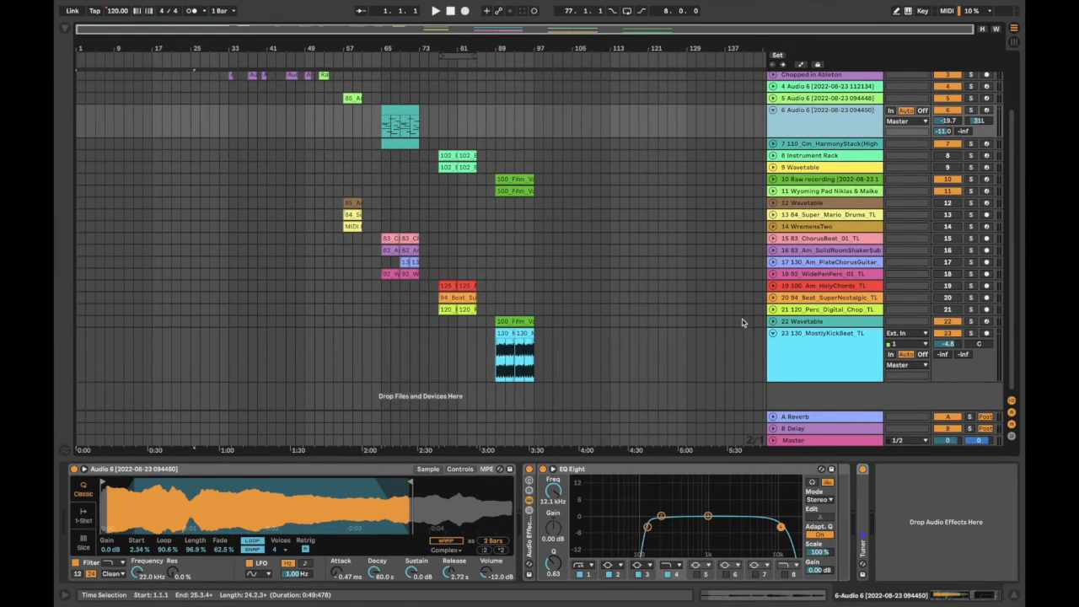
left_click(773, 333)
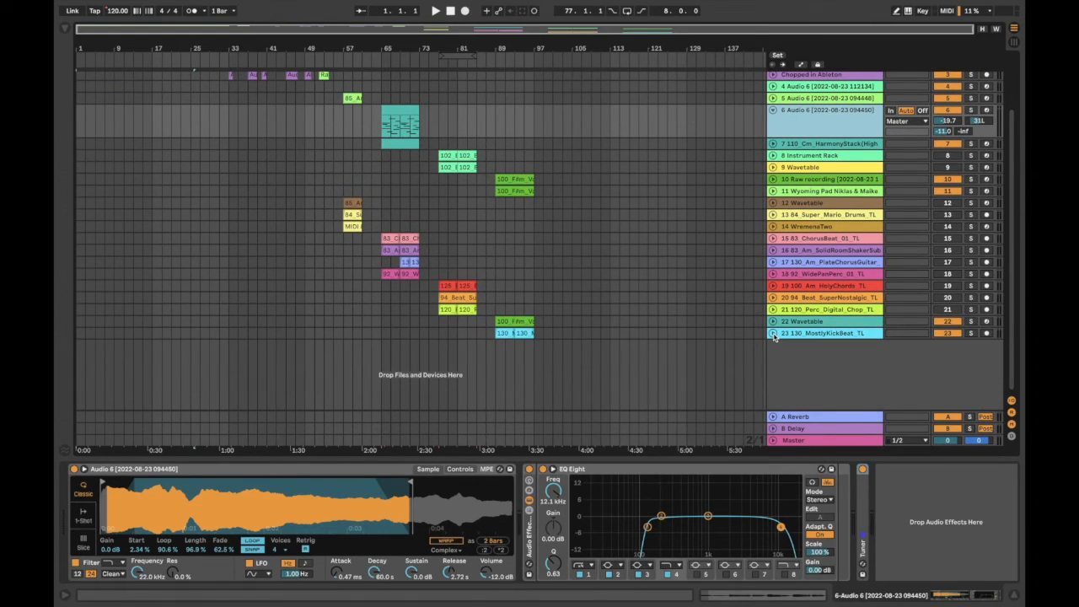